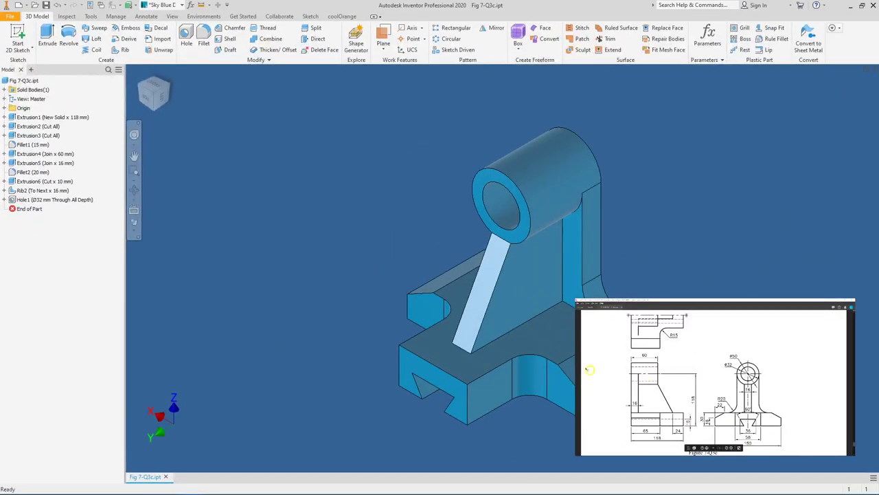
middle_click_drag(624, 294, 334, 275, "shift")
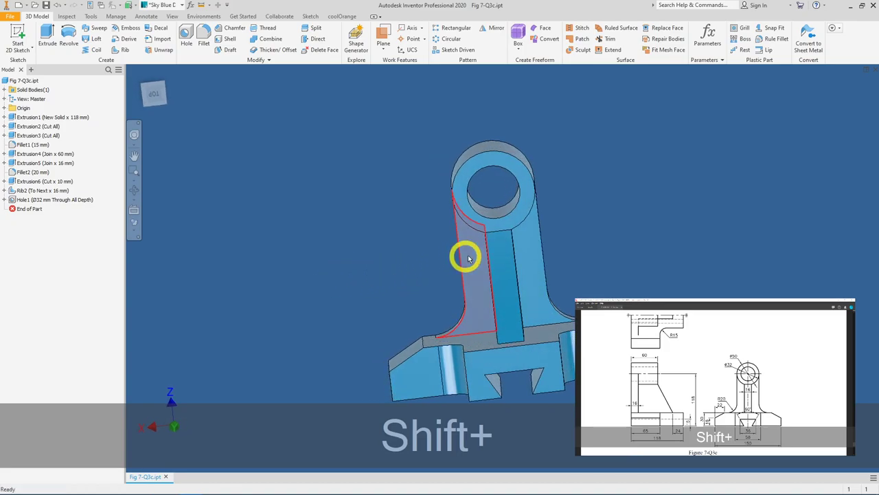
key("F5")
scroll(492, 239, "down", 4)
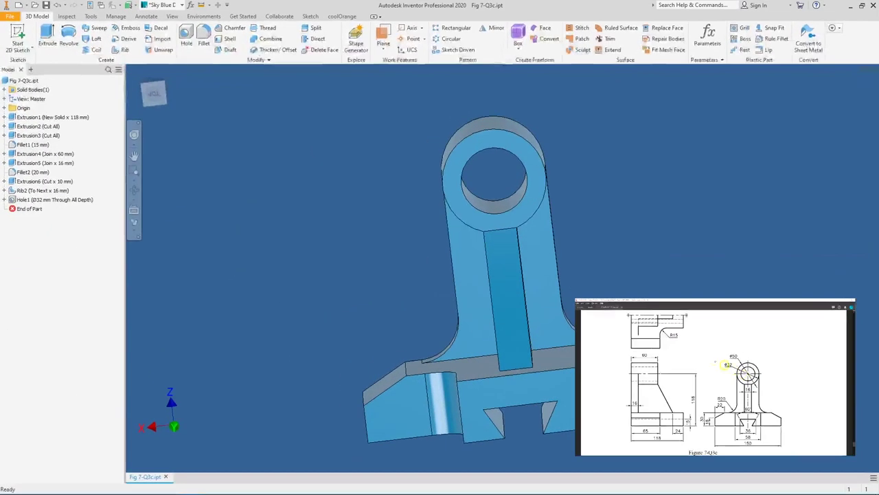
left_click(605, 268)
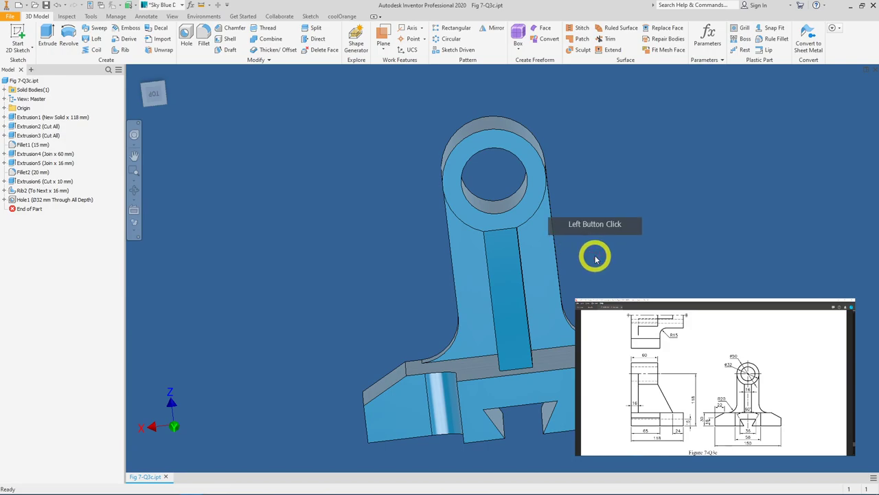
- Create a new part from the metric Standard (mm).ipt template
left_click(11, 17)
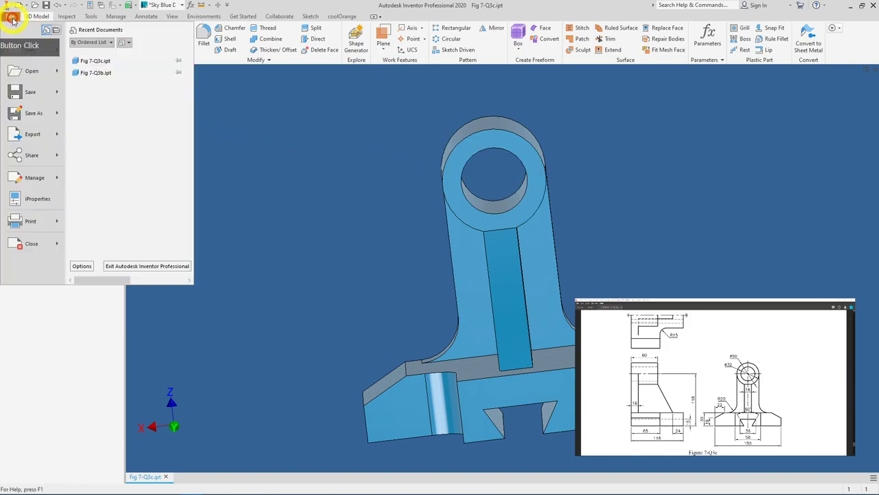
left_click(27, 59)
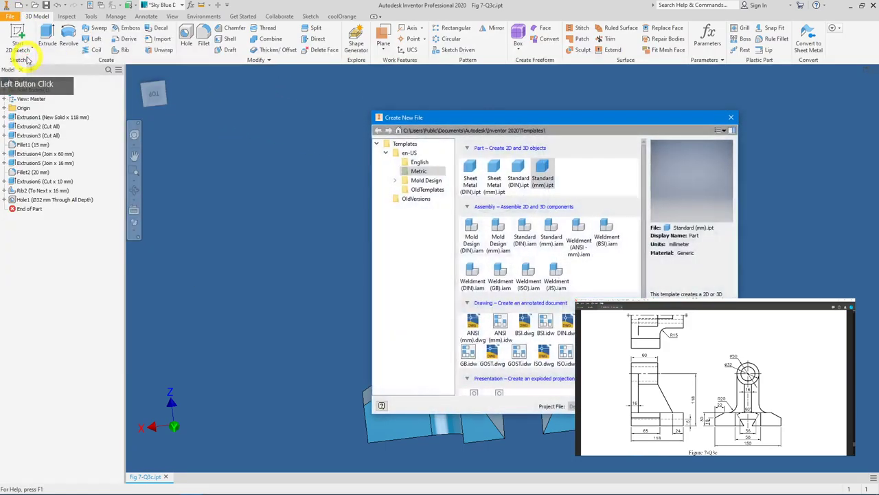
left_click(431, 176)
left_click(549, 182)
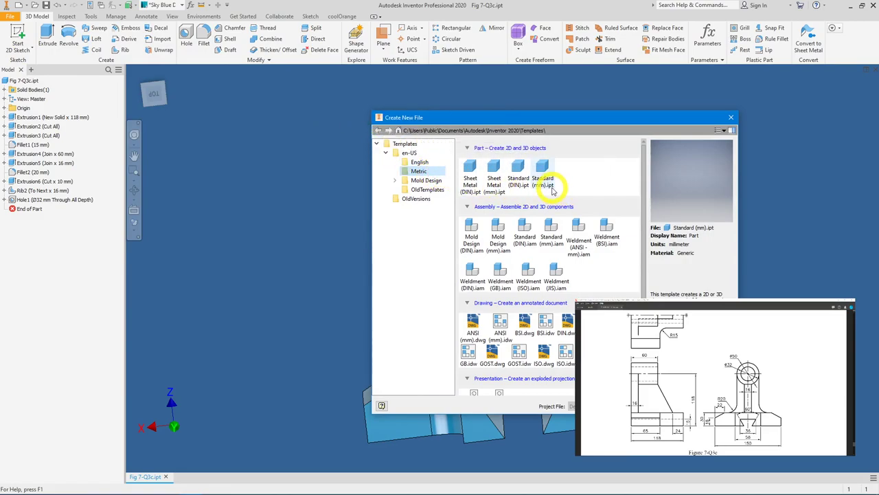
double_click(545, 184)
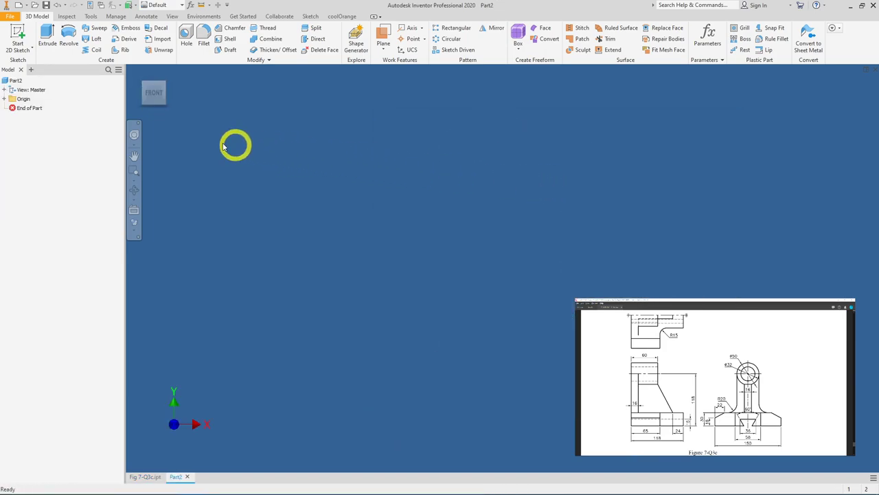
- Make the YZ, XZ and XY origin planes visible in the new part
left_click(5, 99)
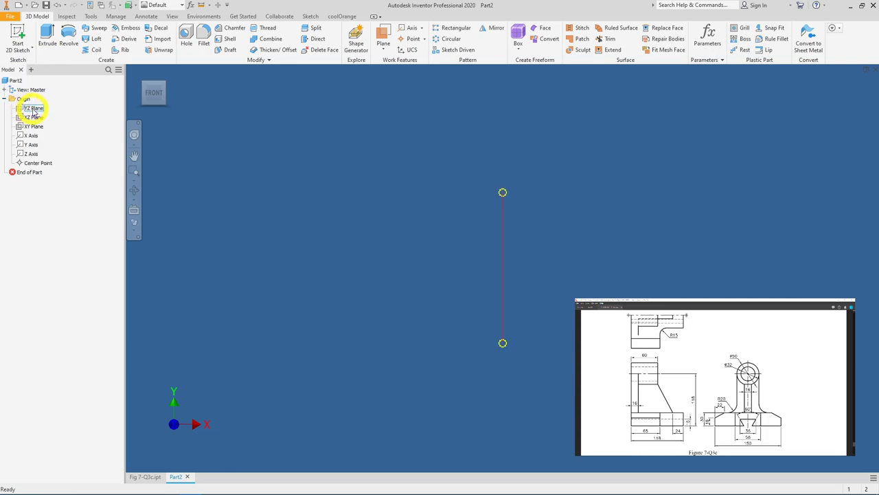
left_click(33, 109)
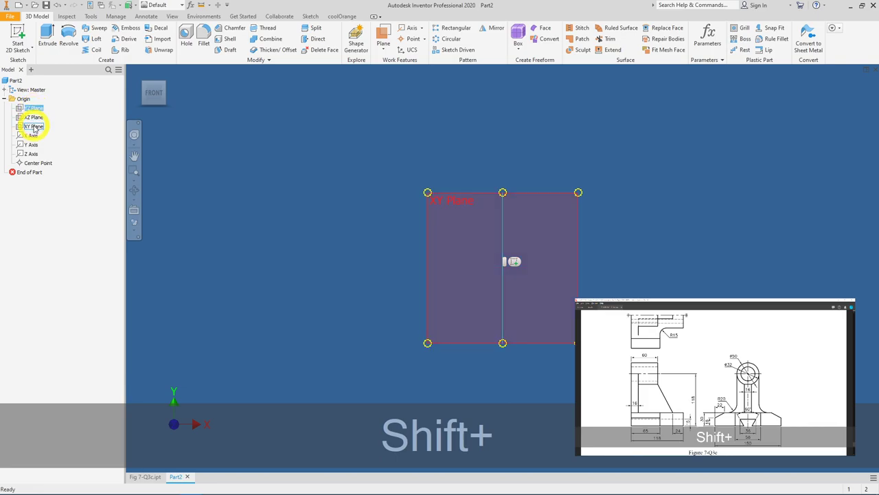
left_click(34, 128, "shift")
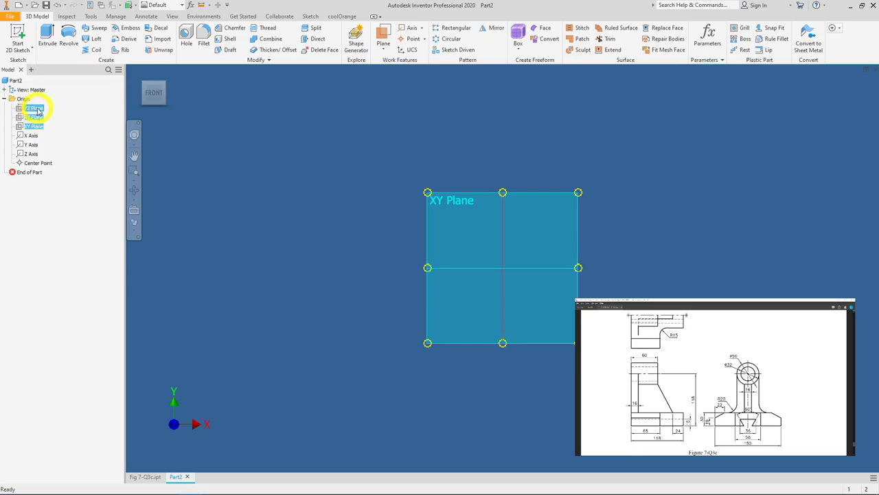
right_click(38, 111)
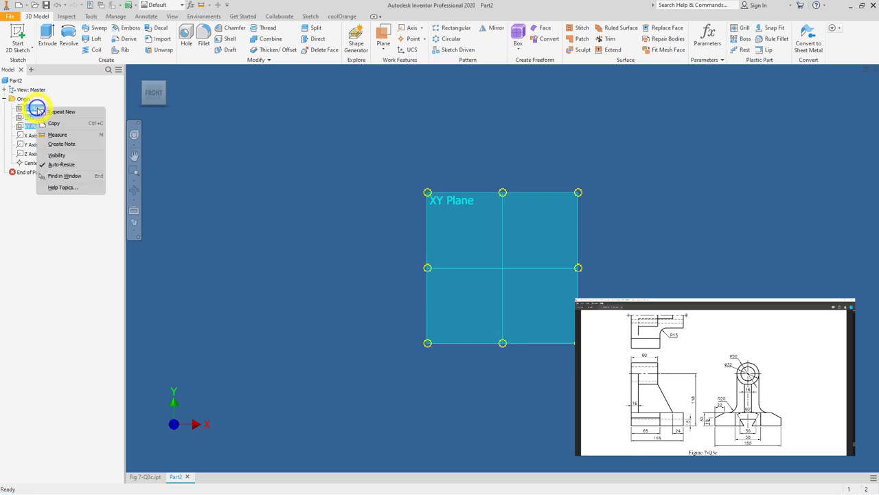
left_click(72, 159)
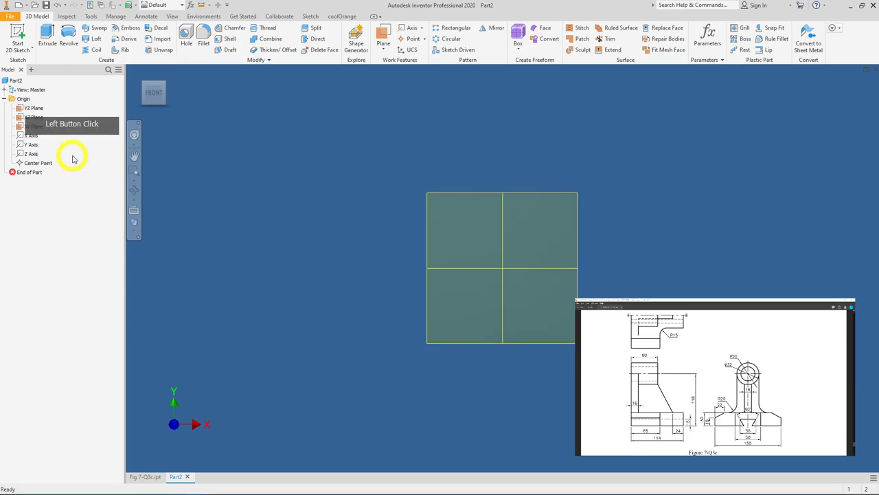
mouse_move(651, 239)
middle_mouse_down("shift")
mouse_move(598, 257)
mouse_move(658, 228)
mouse_move(644, 242)
middle_mouse_up("shift")
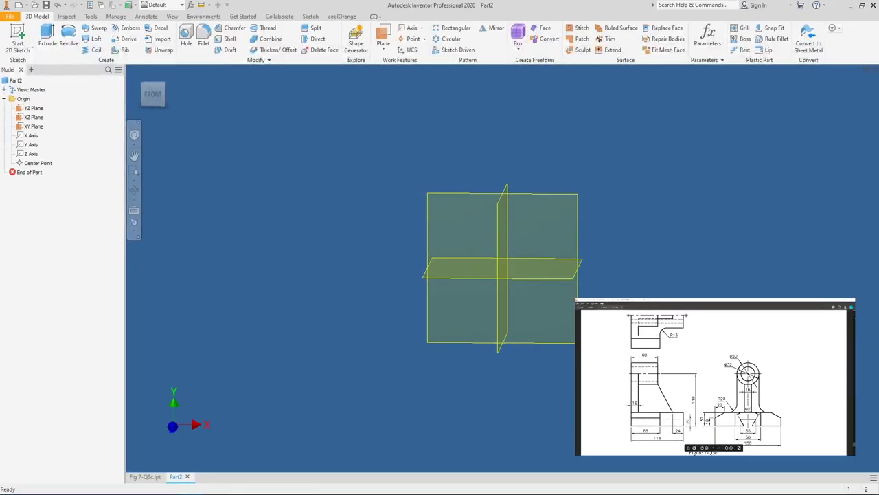
- Start a sketch on the XY plane and draw a wide two-point rectangle just above the origin, across the vertical plane
left_click(576, 217)
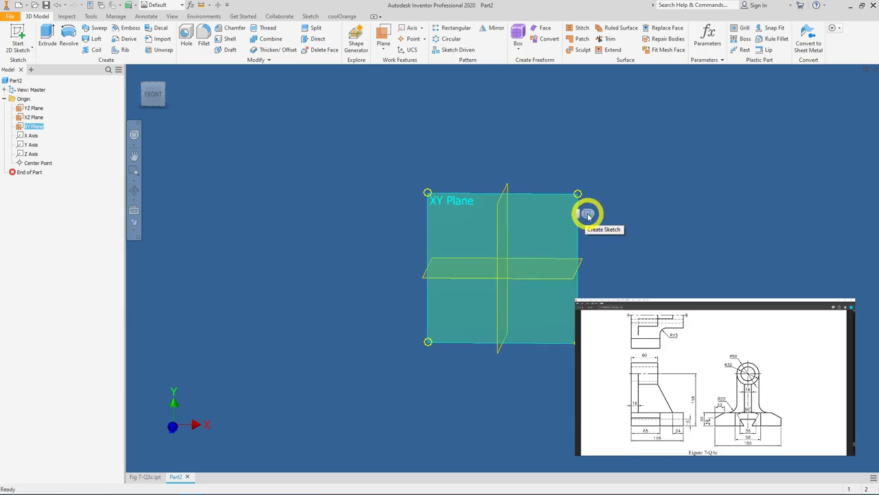
left_click(588, 215)
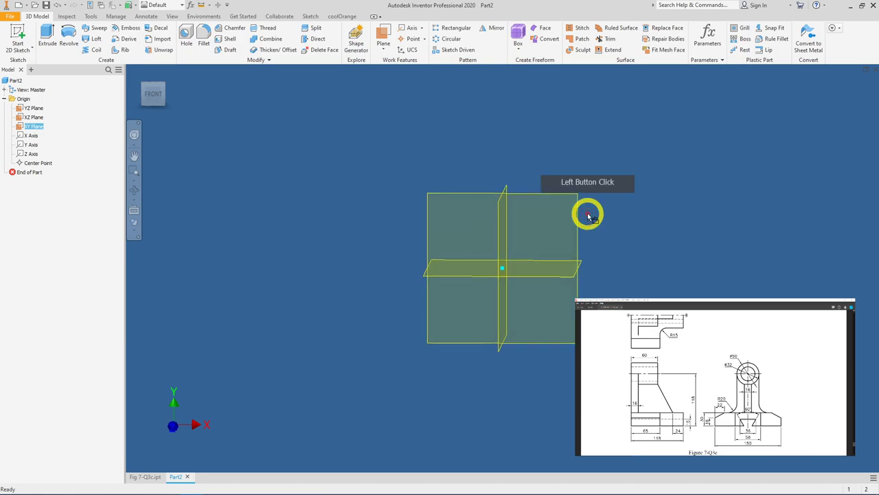
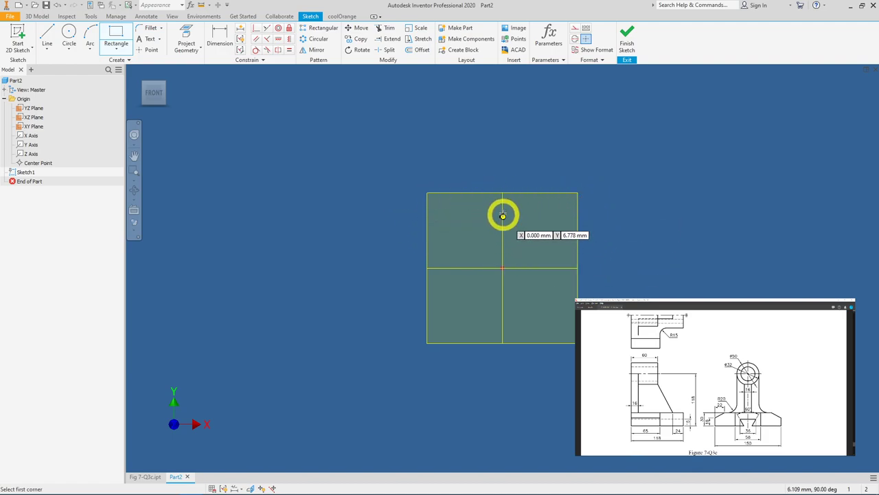
left_click(410, 218)
left_click(610, 257)
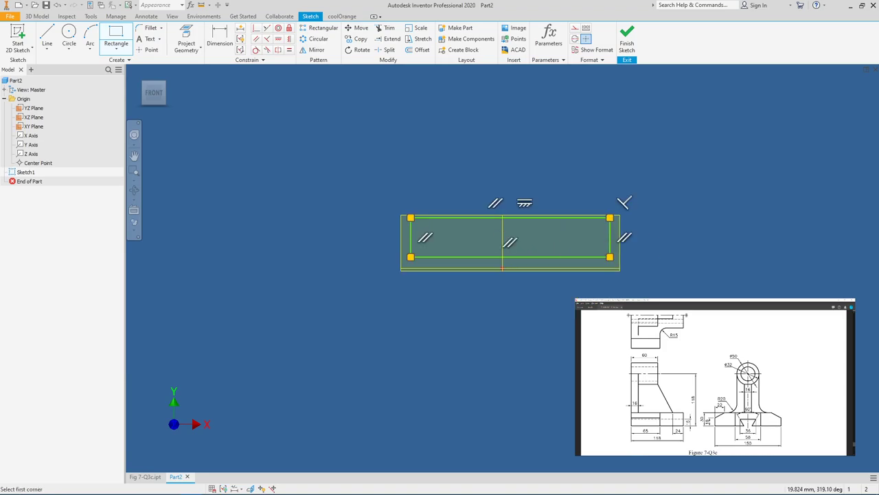
key("Escape")
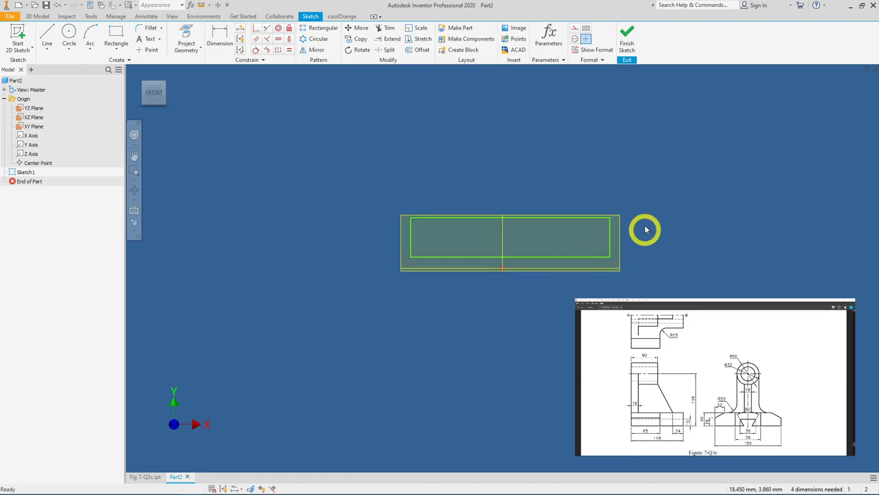
- Reshape the unconstrained rectangle freehand by pulling its corners and edges to about 27 mm wide
mouse_move(611, 218)
left_mouse_down()
mouse_move(619, 204)
mouse_move(597, 177)
mouse_move(624, 176)
mouse_move(614, 184)
left_mouse_up()
left_click(544, 184)
mouse_move(547, 185)
left_mouse_down()
mouse_move(539, 201)
mouse_move(553, 206)
mouse_move(542, 128)
mouse_move(538, 184)
left_mouse_up()
left_click(553, 204)
left_click(553, 203)
mouse_move(411, 259)
left_mouse_down()
mouse_move(355, 262)
mouse_move(378, 255)
mouse_move(380, 184)
mouse_move(369, 175)
mouse_move(412, 198)
left_mouse_up()
left_click(475, 153)
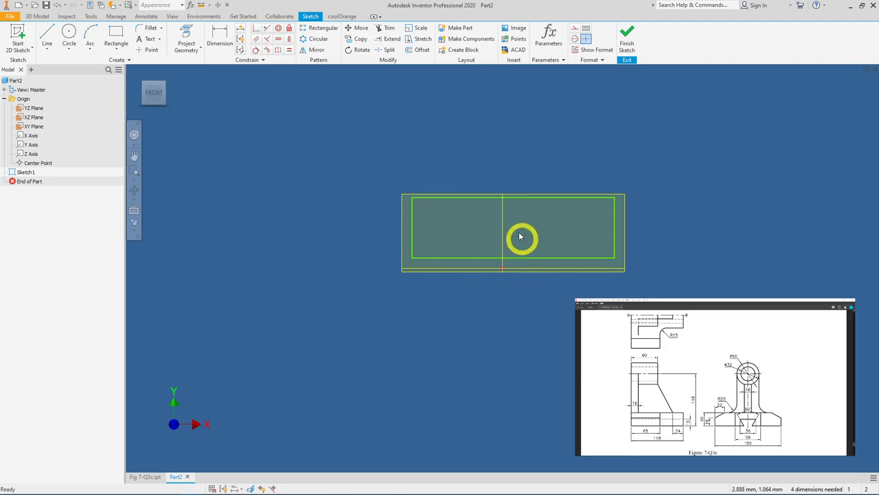
- Constrain the midpoint of the rectangle's bottom edge coincident with the sketch origin
left_click(255, 31)
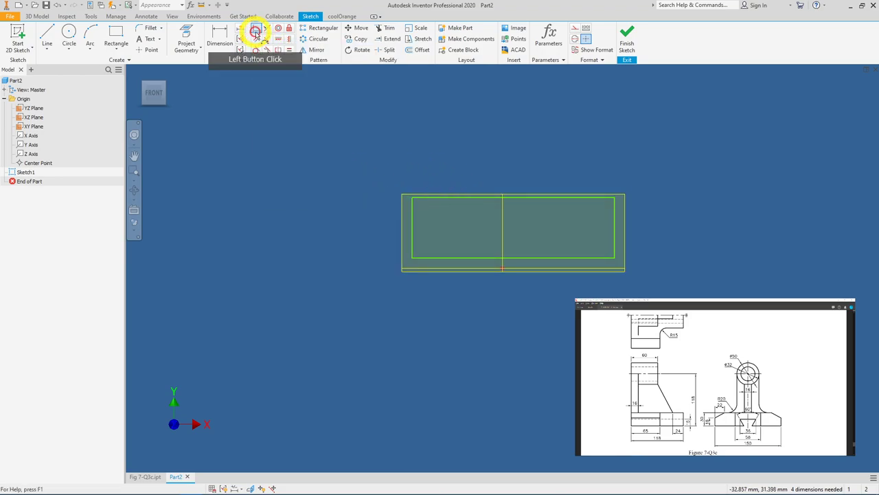
left_click(502, 268)
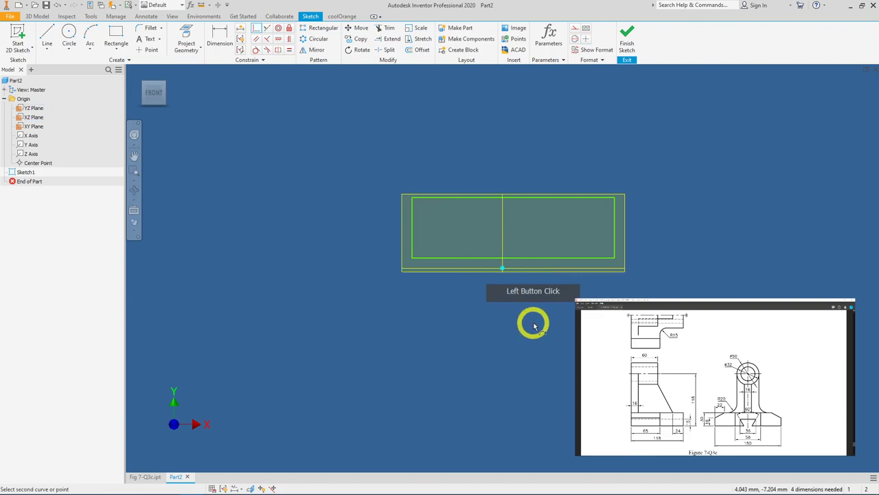
left_click(515, 257)
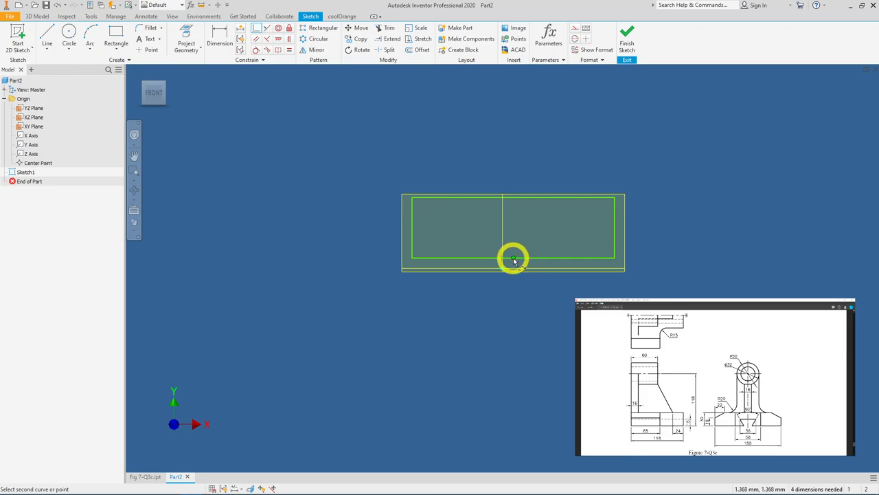
left_click(514, 259)
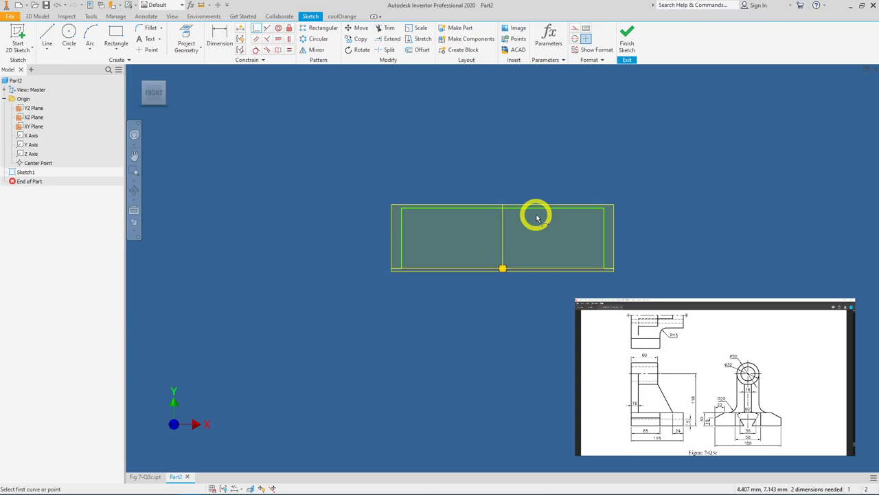
right_click(505, 245)
left_click(549, 246)
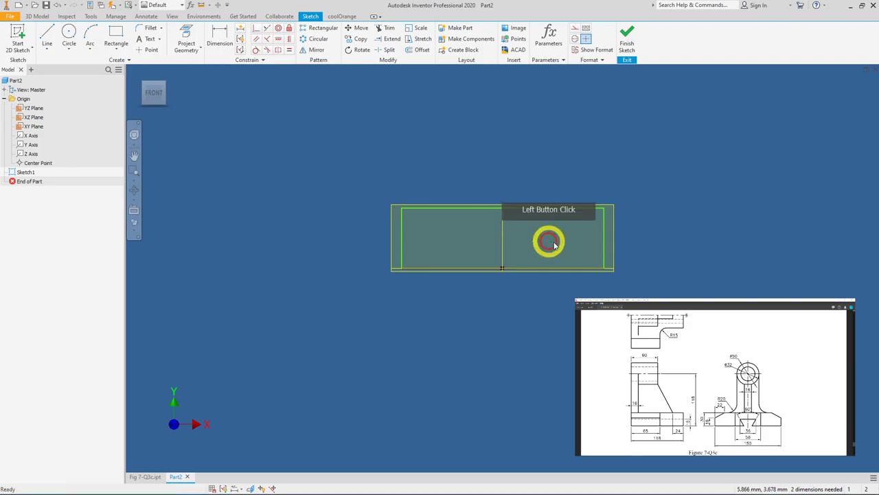
- Dimension the rectangle's top edge to a width of 150 mm
left_click(220, 38)
left_click(467, 208)
left_click(467, 168)
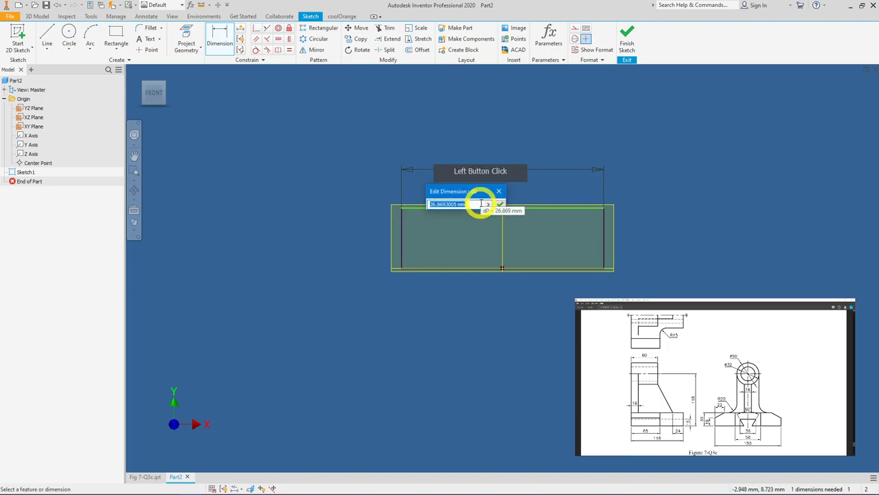
type("150")
key("Return")
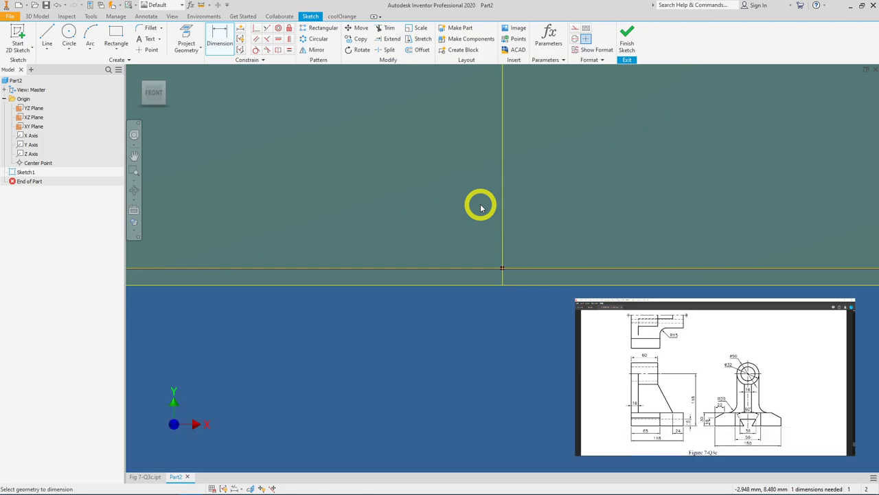
key("Home")
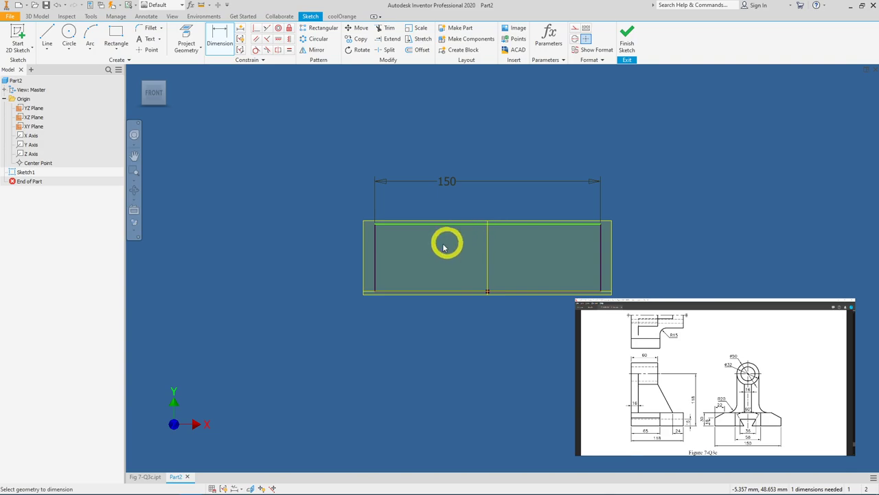
- Dimension the rectangle's left edge to a height of 30 mm and finish the sketch
left_click(376, 252)
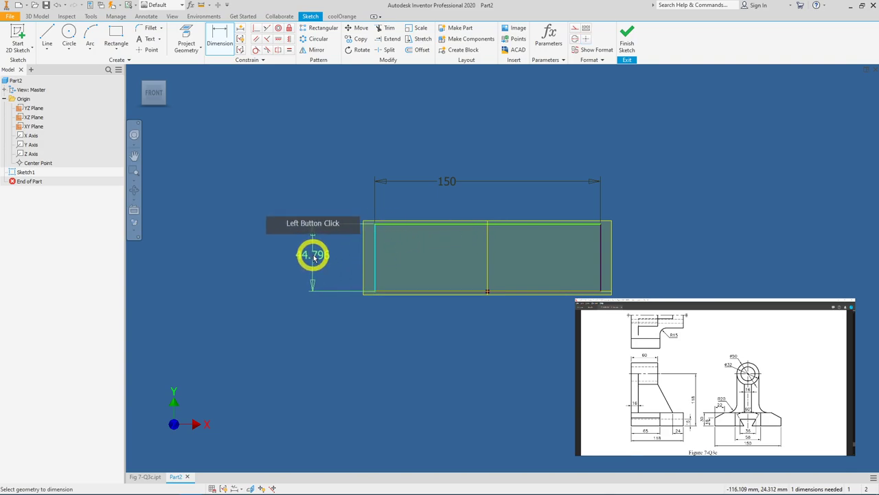
left_click(314, 257)
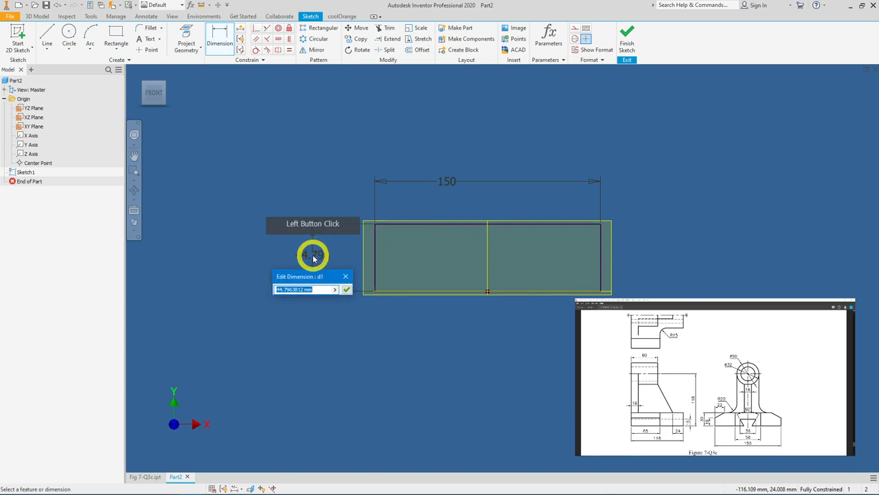
type("30")
key("Return")
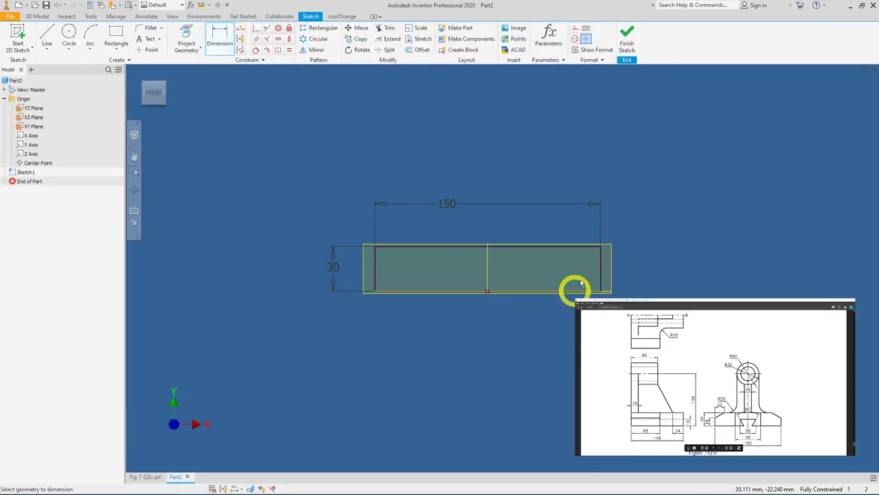
left_click(631, 50)
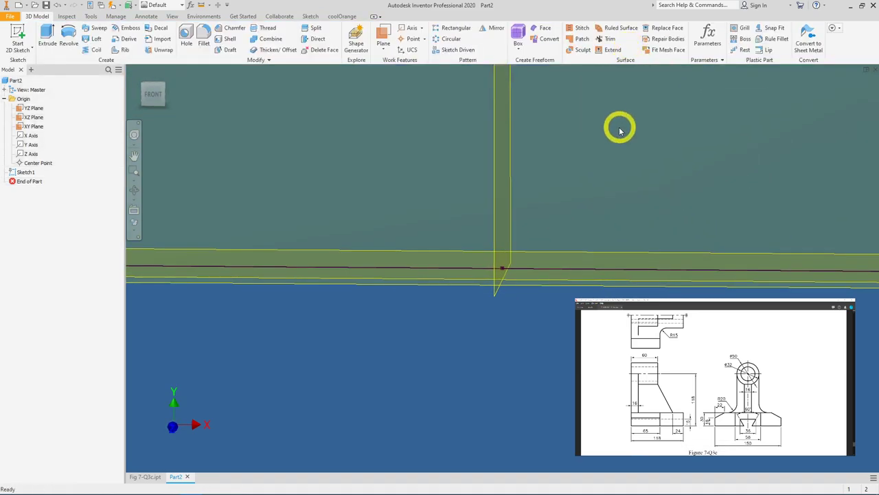
- Extrude the rectangle profile 118 mm in the default direction to form the solid base block
scroll(592, 145, "up", 5)
mouse_move(592, 145)
middle_mouse_down("shift")
mouse_move(538, 142)
mouse_move(569, 153)
mouse_move(583, 196)
middle_mouse_up("shift")
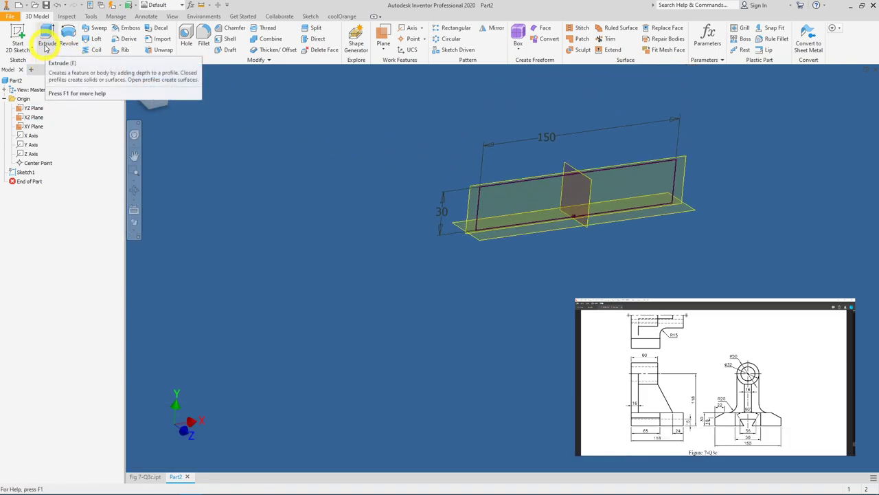
left_click(46, 42)
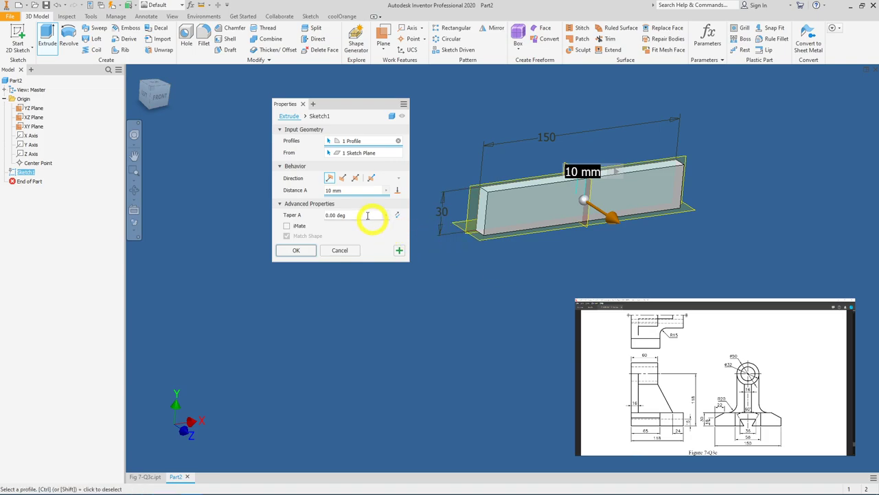
left_click_drag(358, 190, 269, 192)
type("118")
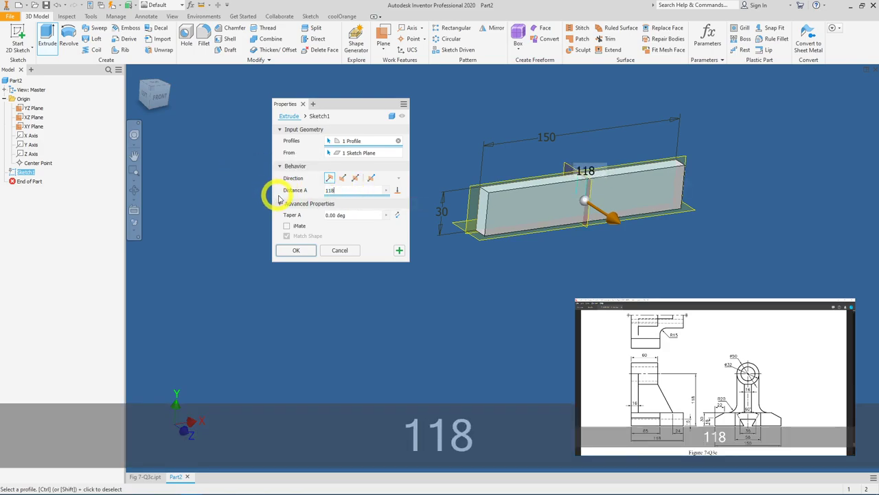
middle_click_drag(280, 198, 526, 244, "shift")
middle_click_drag(509, 308, 529, 323, "shift")
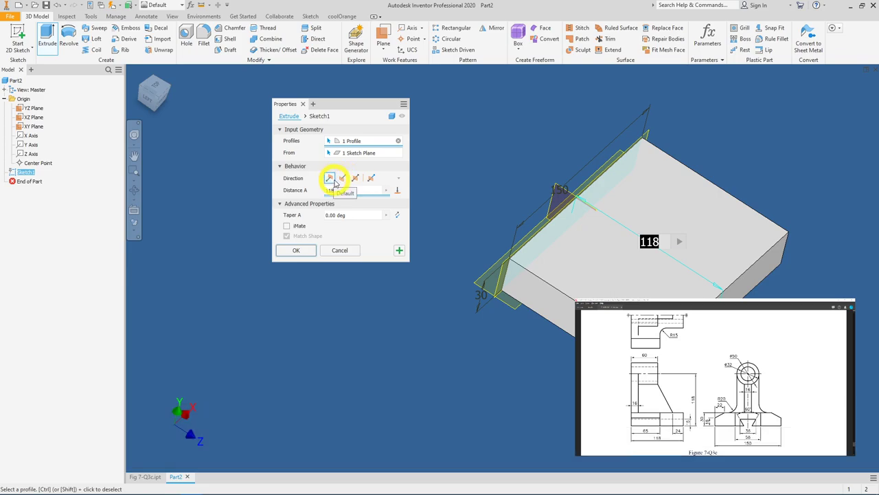
left_click(342, 178)
left_click(353, 178)
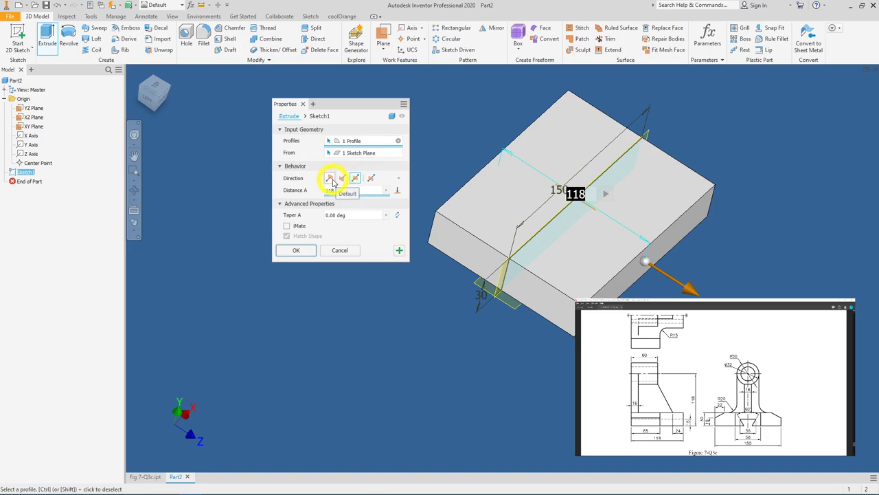
left_click(330, 178)
left_click(298, 251)
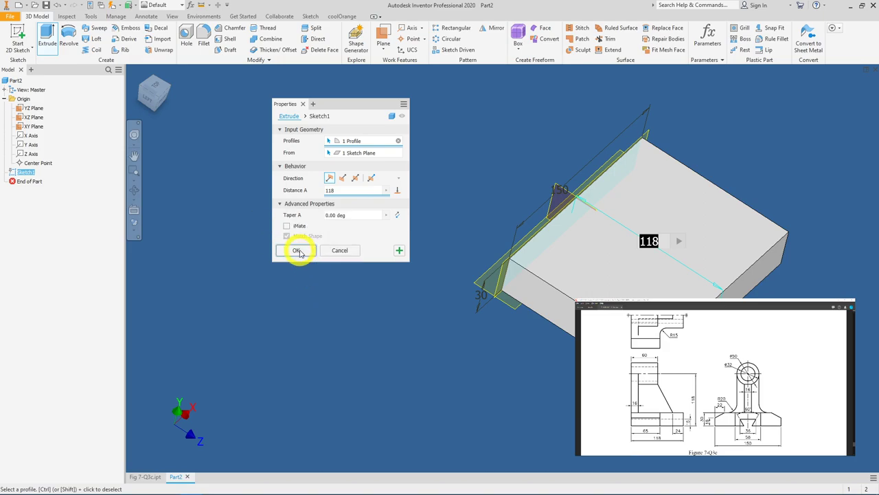
- Apply a two-distance chamfer to the block's short upper left edge, 22 mm along the top face and 18 mm down the end face
mouse_move(485, 343)
middle_mouse_down("shift")
mouse_move(536, 348)
mouse_move(499, 335)
middle_mouse_up("shift")
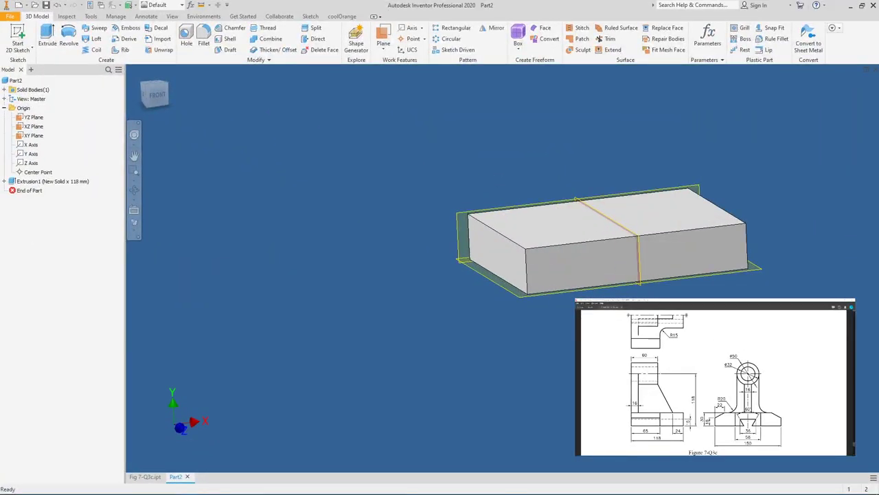
middle_click_drag(575, 328, 552, 349)
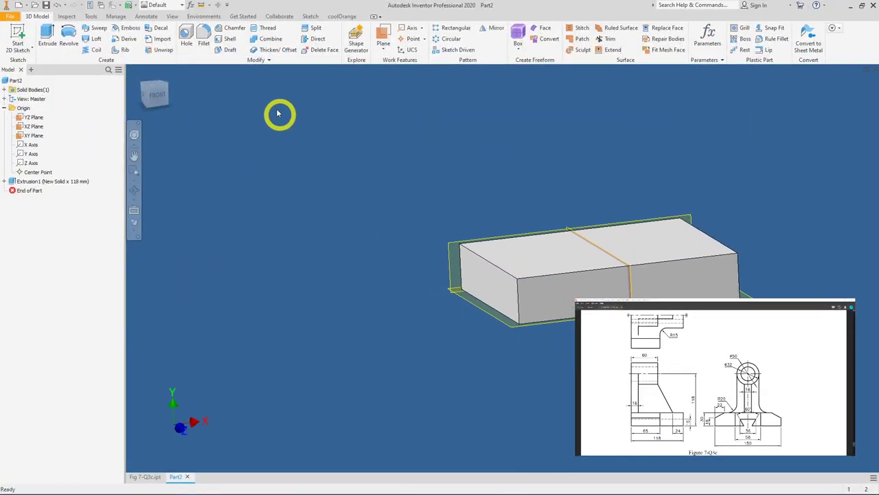
left_click(232, 31)
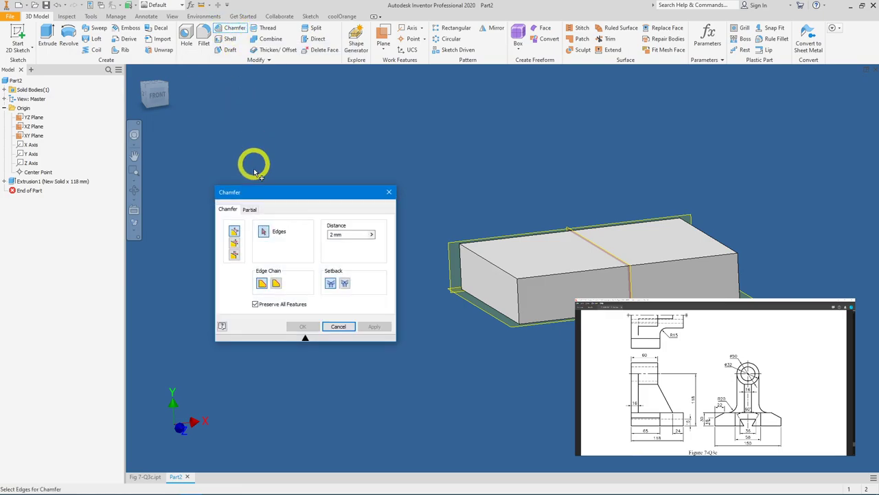
left_click(234, 255)
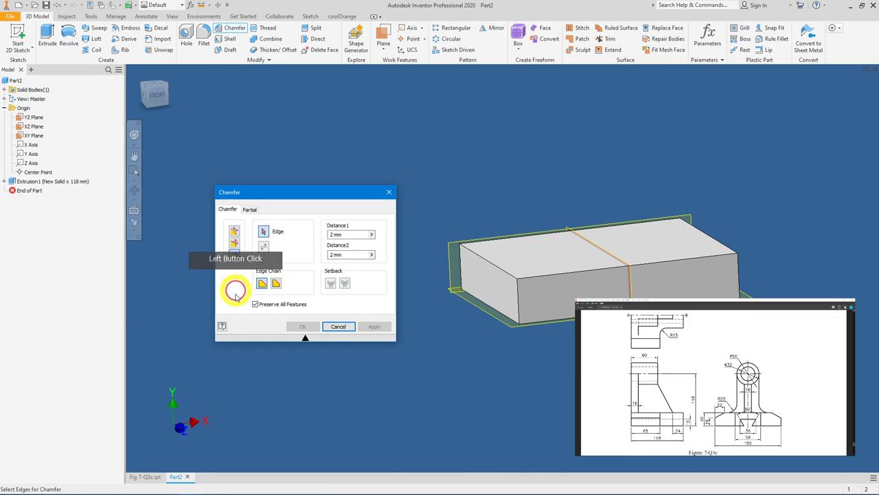
left_click_drag(352, 236, 285, 249)
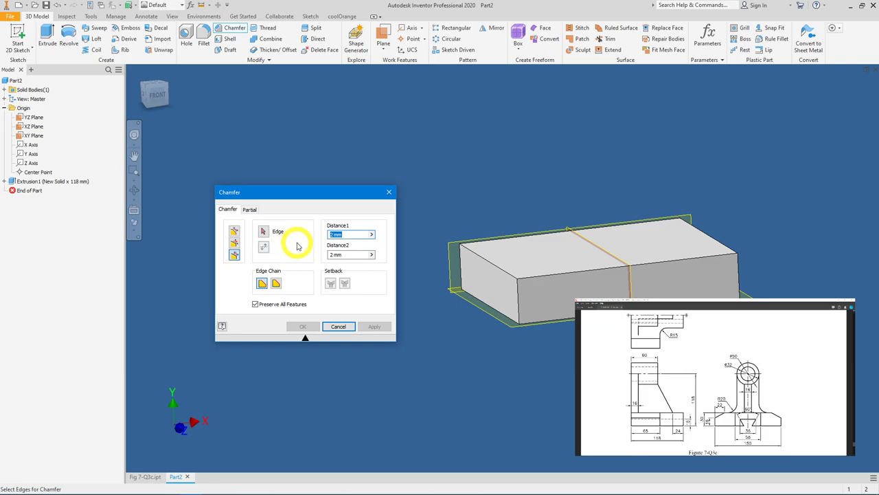
type("22")
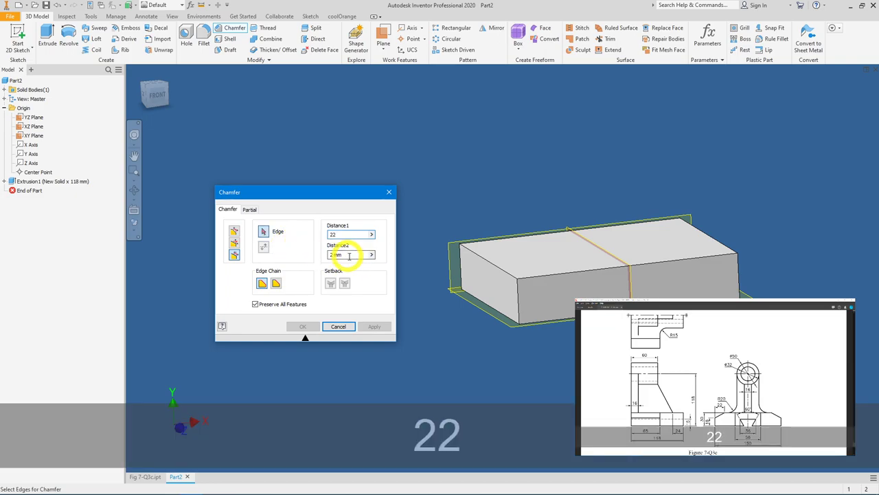
left_click(347, 254)
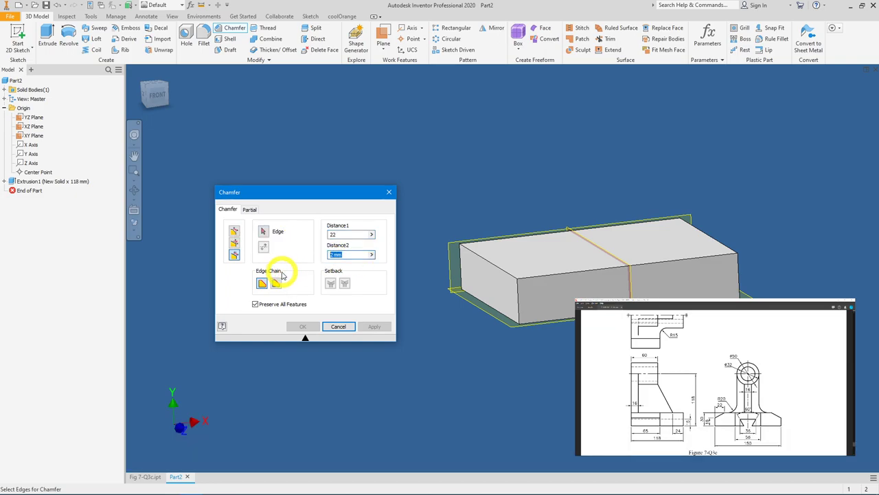
type("18")
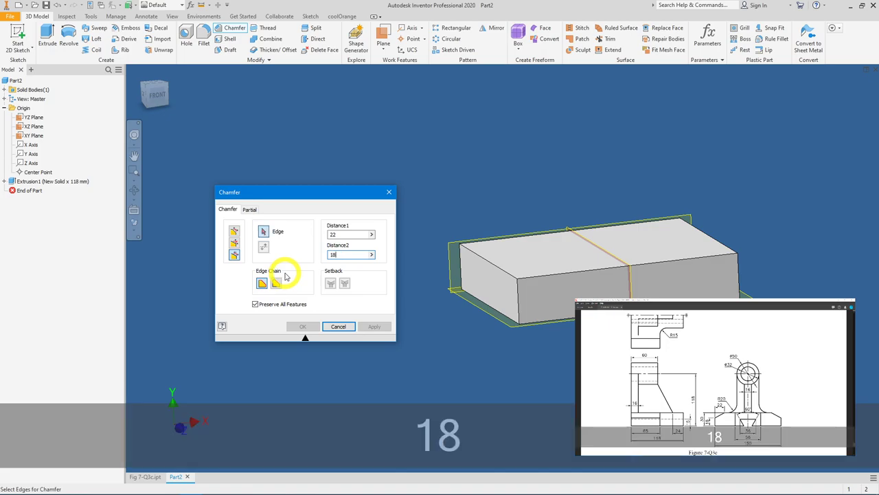
left_click(500, 274)
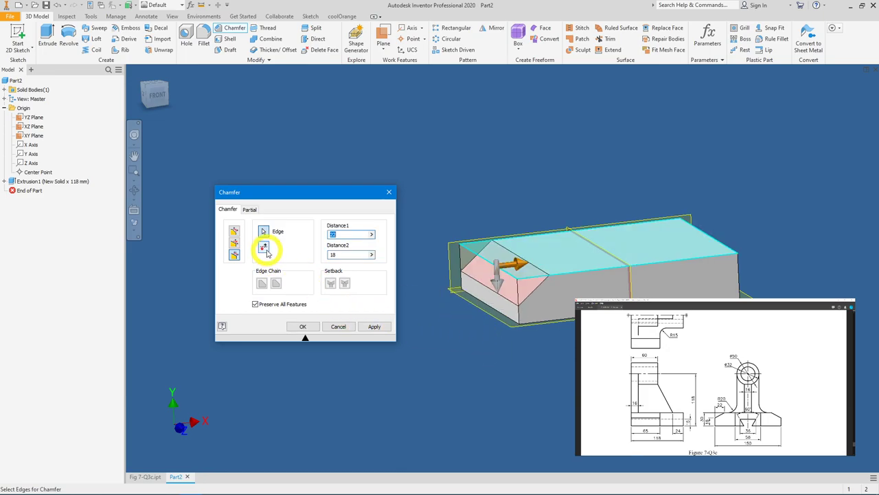
left_click(265, 249)
left_click(265, 249)
left_click(301, 327)
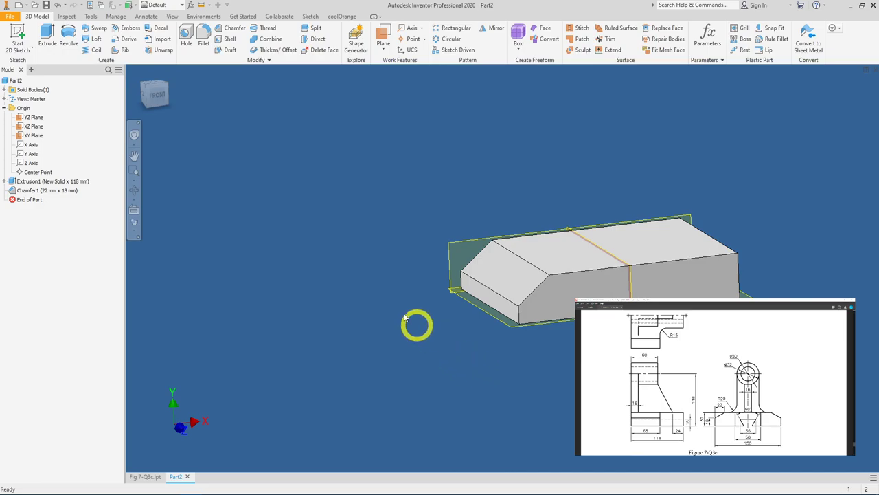
- Measure the distance between the end face below the chamfer and the chamfer's upper edge
key("m")
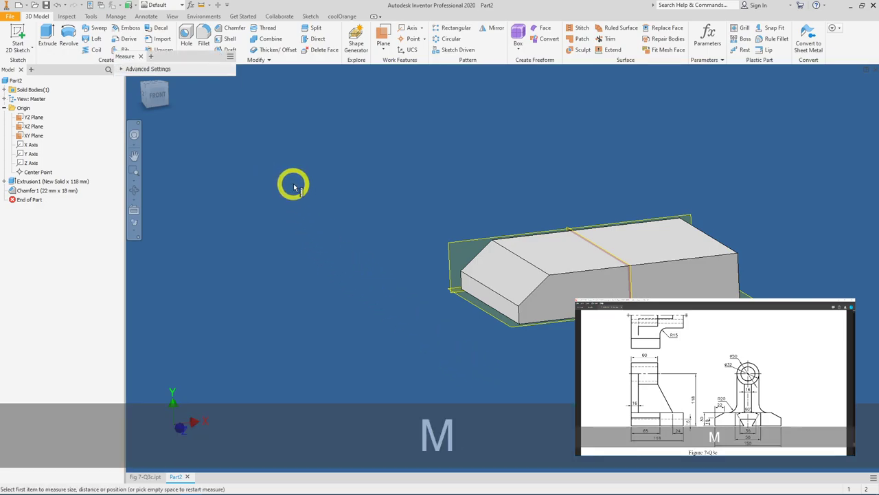
left_click_drag(186, 59, 310, 198)
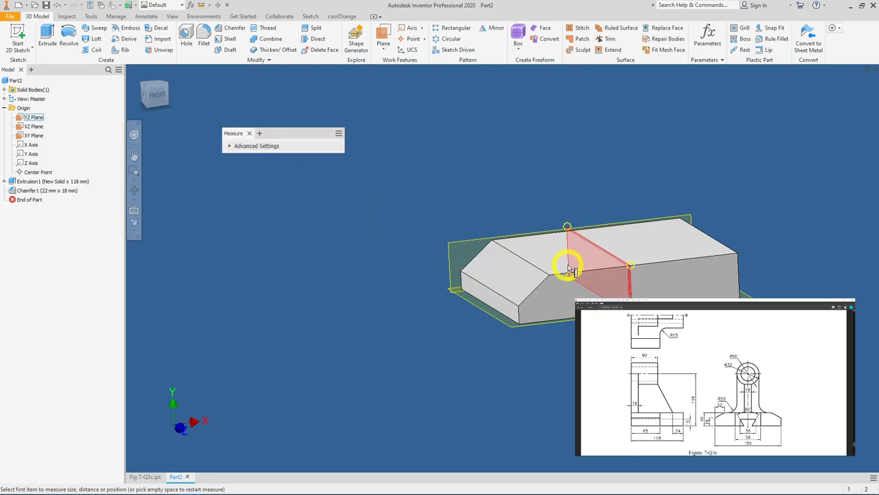
left_click(509, 311)
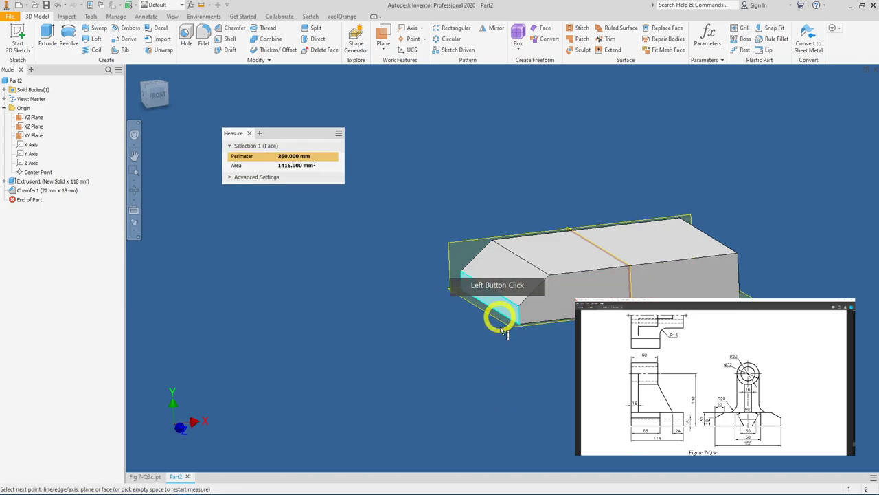
left_click(540, 270)
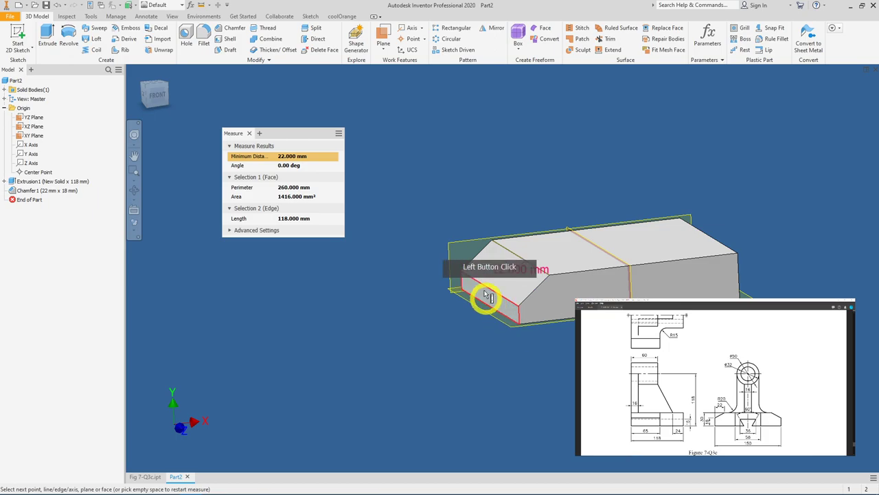
middle_click_drag(495, 208, 463, 247, "ctrl+shift")
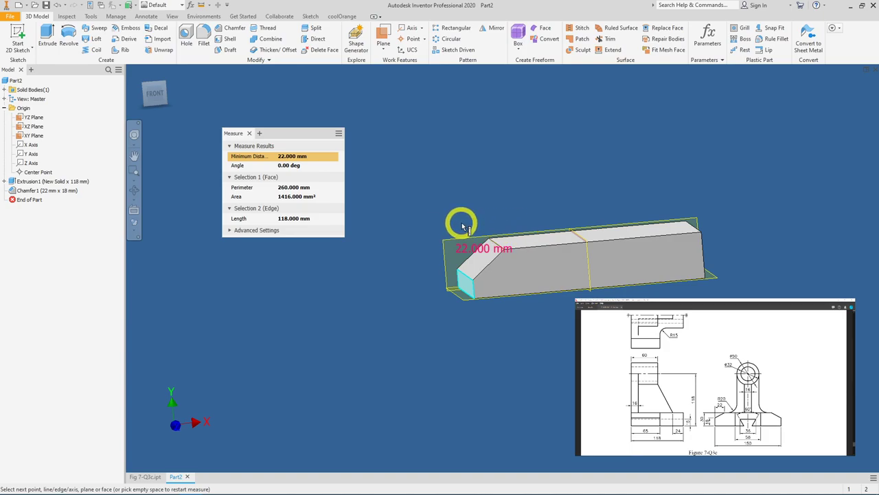
- Restart the measurement and measure the distance from the block's bottom face to the chamfer's lower edge
left_click(463, 198)
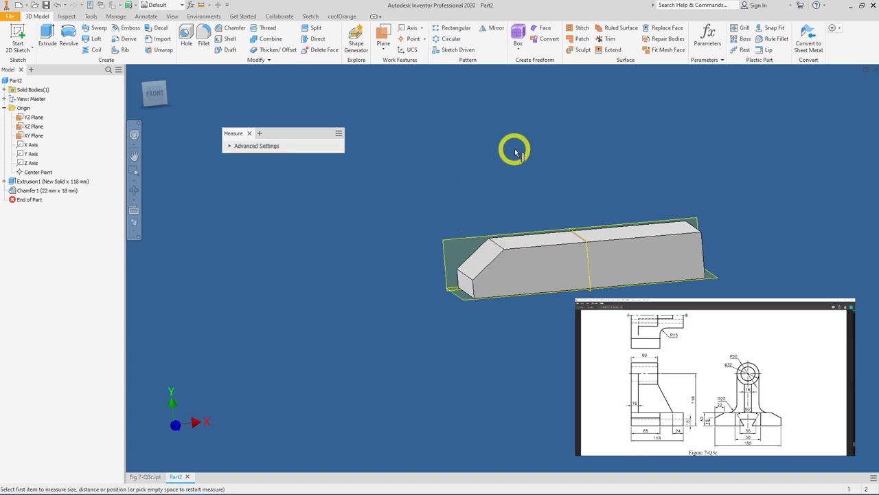
middle_click_drag(530, 160, 560, 280, "shift")
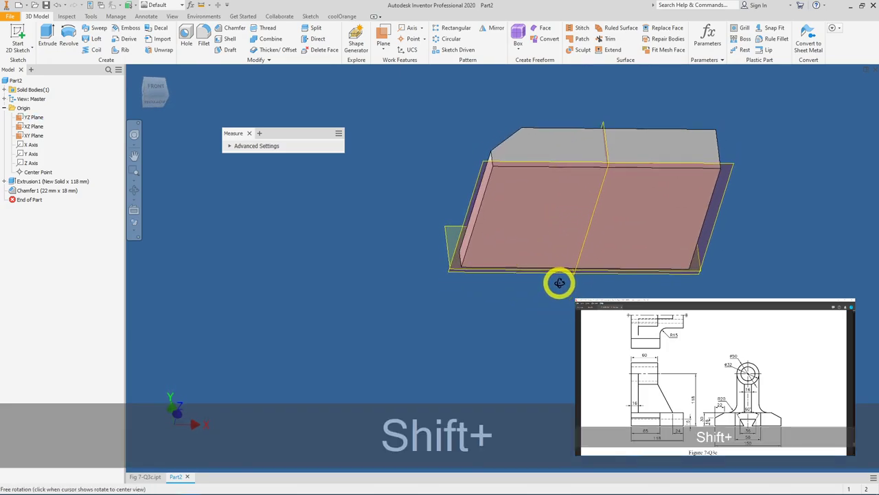
left_click(520, 210)
middle_click_drag(520, 261, 510, 304, "shift")
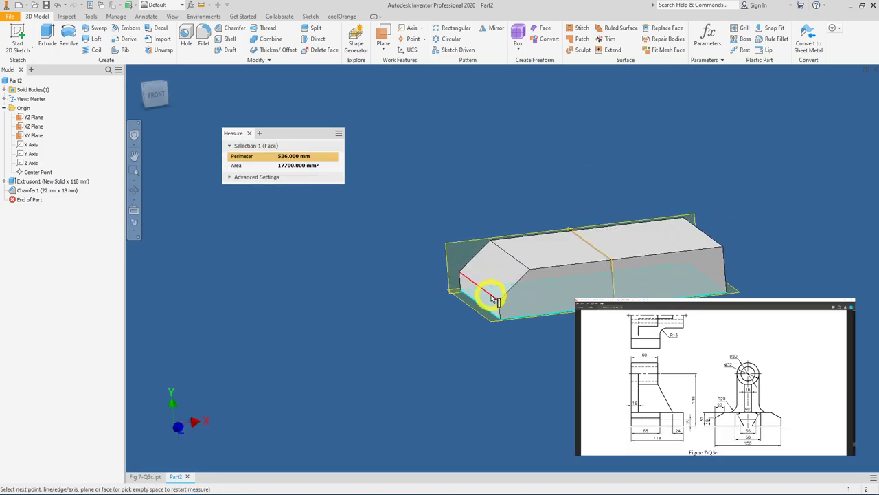
left_click(492, 297)
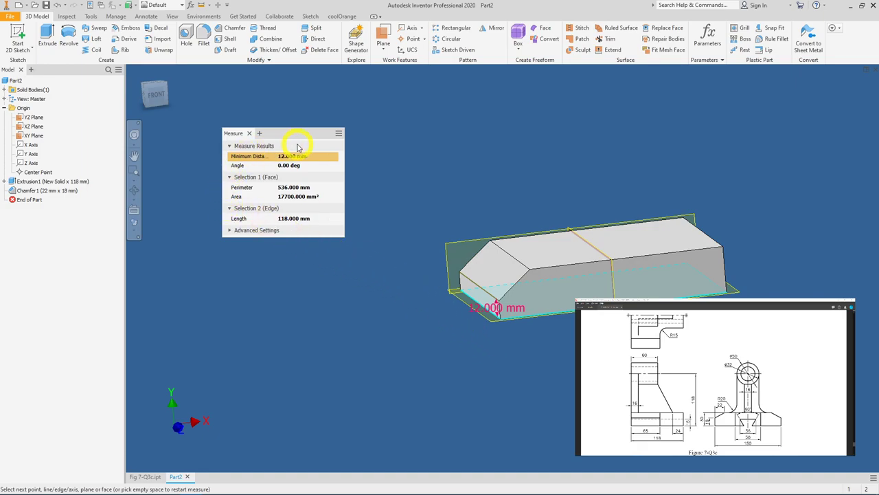
key("Escape")
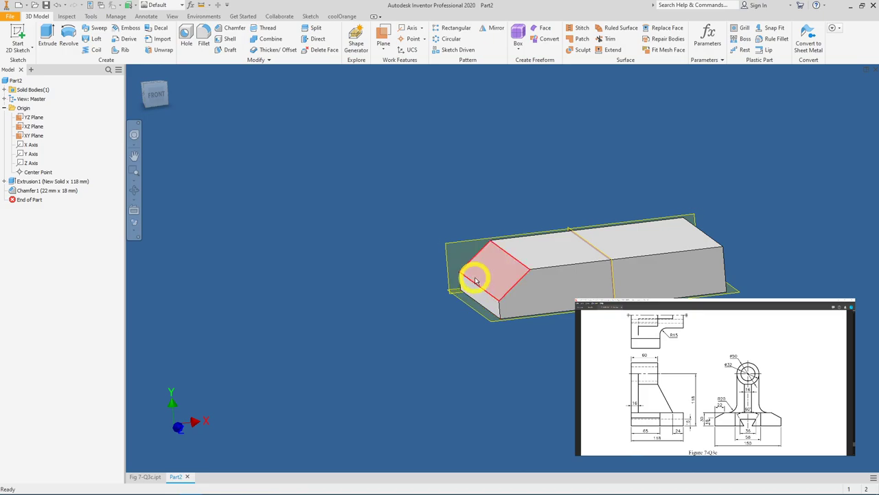
- Undo the two-distance chamfer on the base block and leave nothing selected
mouse_move(490, 294)
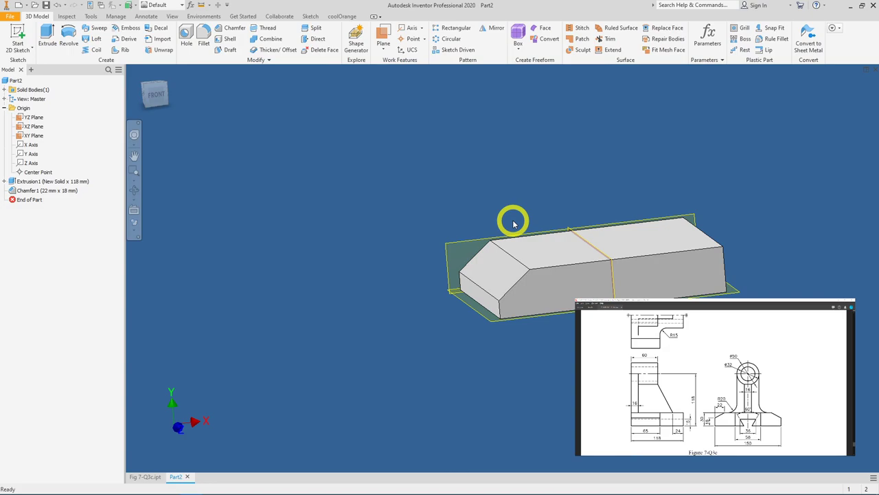
key("ctrl+z")
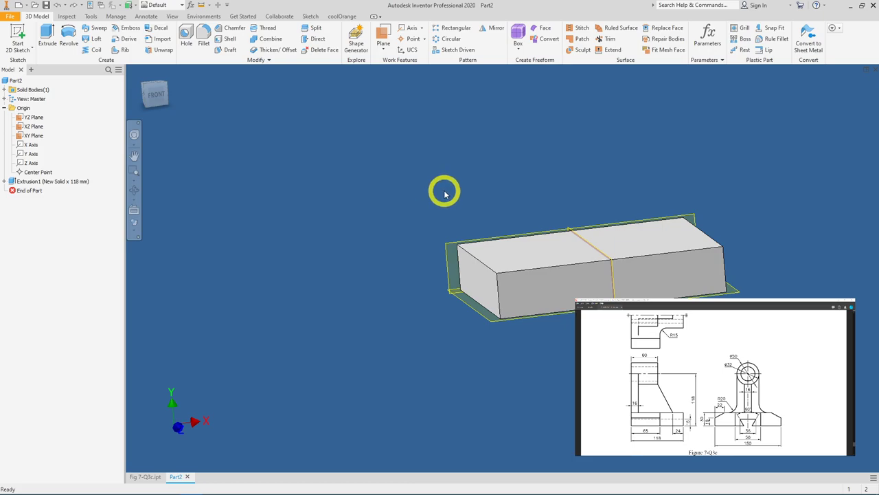
left_click(518, 291)
key("Escape")
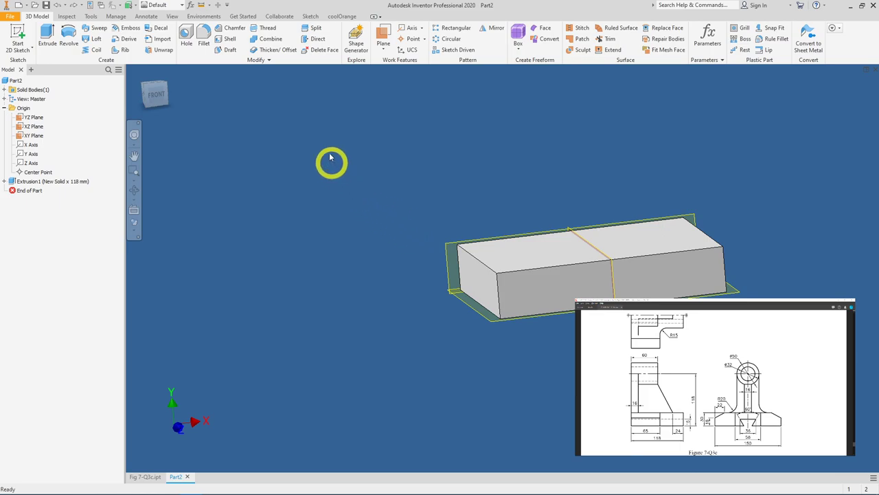
left_click(235, 31)
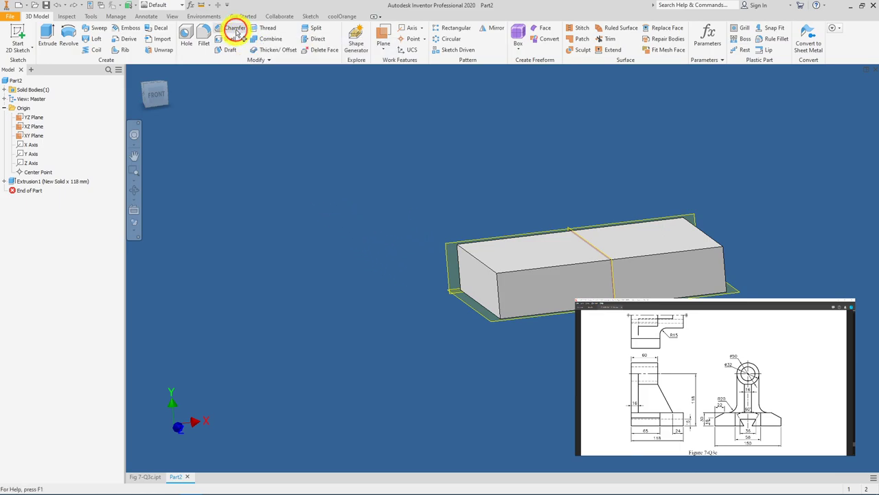
left_click(234, 254)
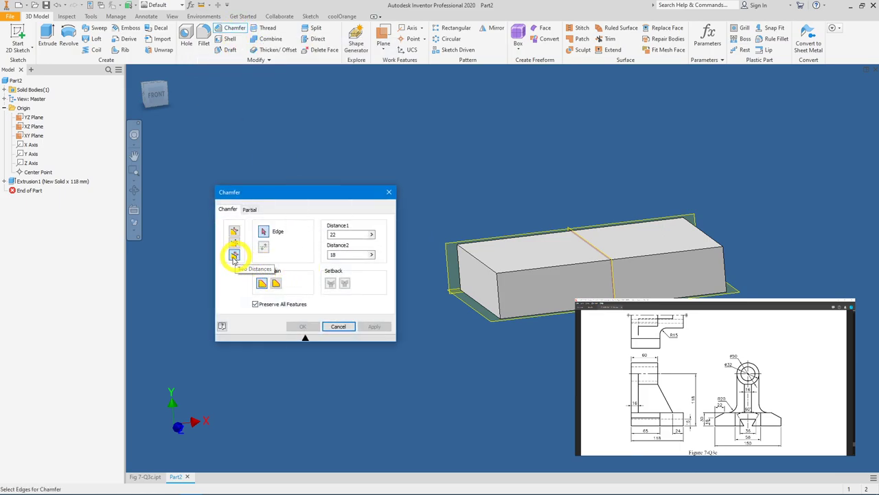
left_click(472, 255)
left_click(715, 248)
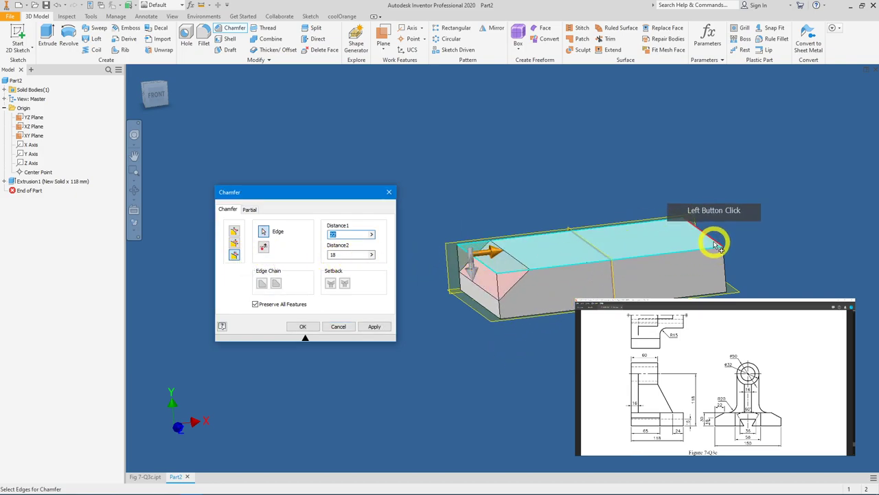
left_click(629, 259)
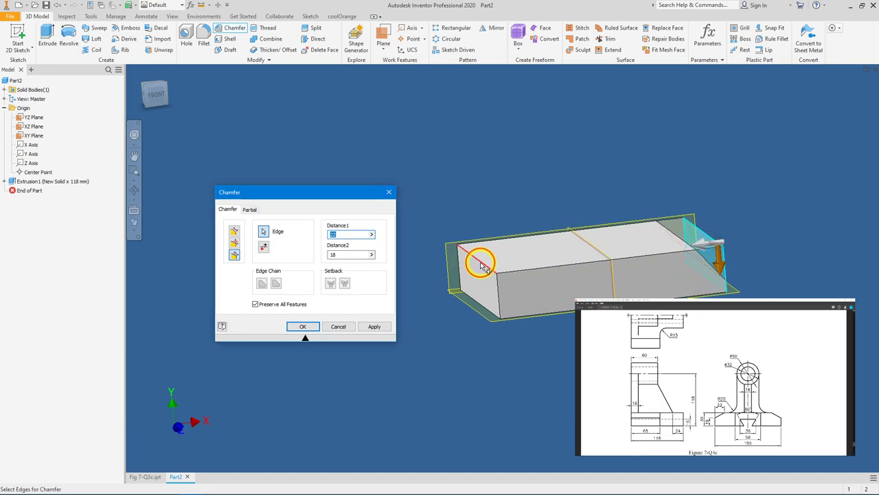
left_click(625, 255)
left_click(703, 231)
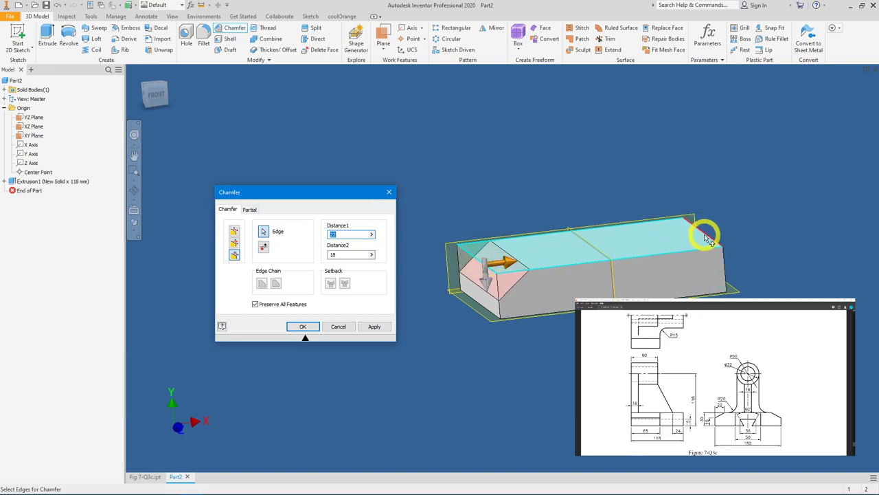
left_click(708, 237)
left_click(508, 253)
left_click(489, 263)
left_click(299, 231)
left_click(233, 231)
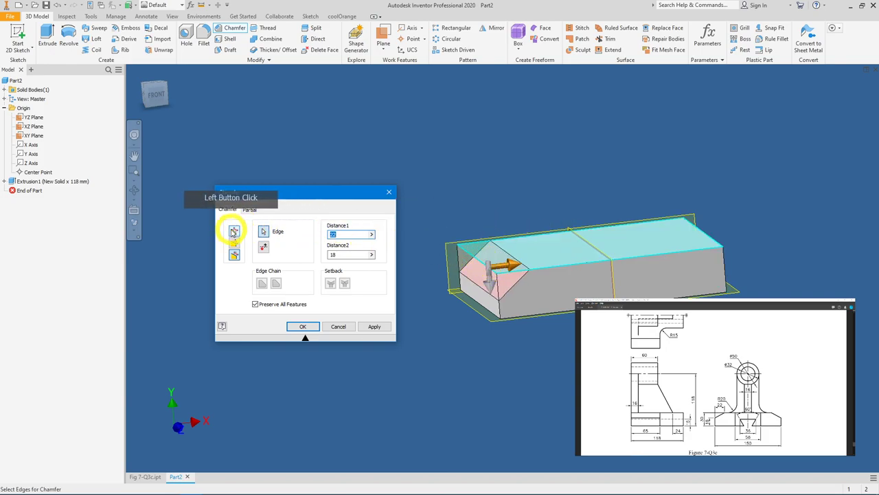
left_click(473, 259)
left_click(489, 241)
left_click(703, 236)
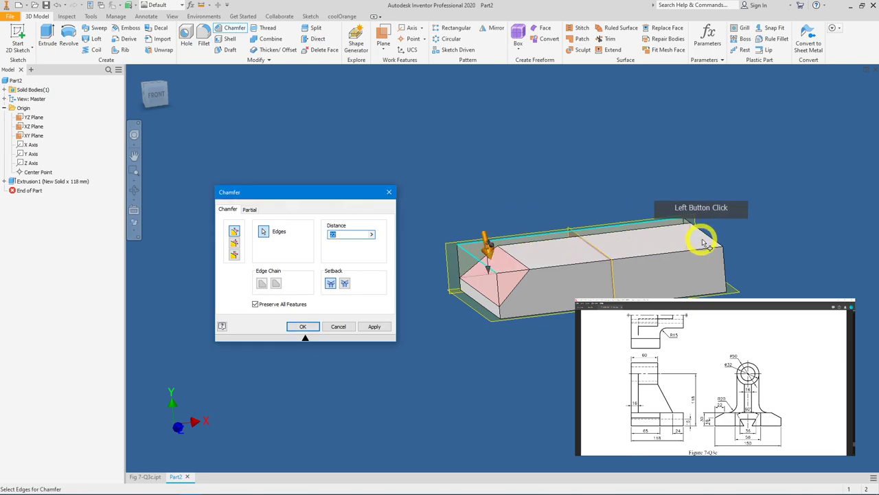
left_click(685, 246)
left_click(691, 254)
left_click(522, 335)
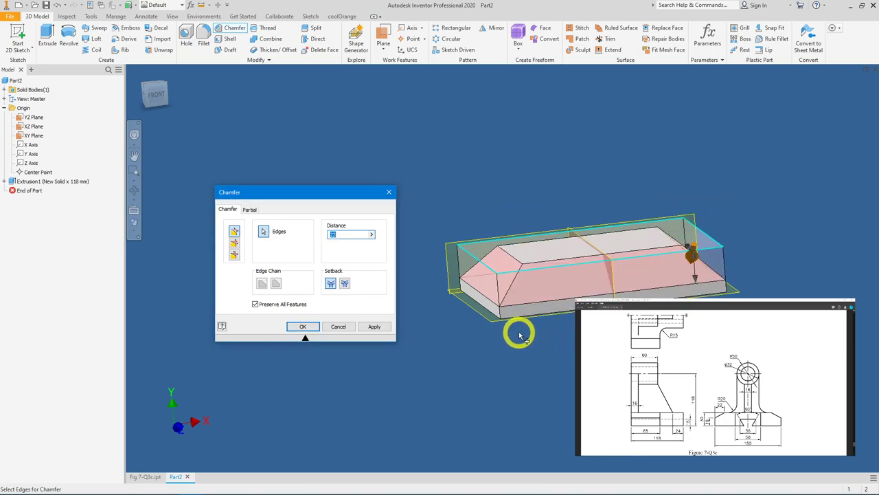
left_click(390, 194)
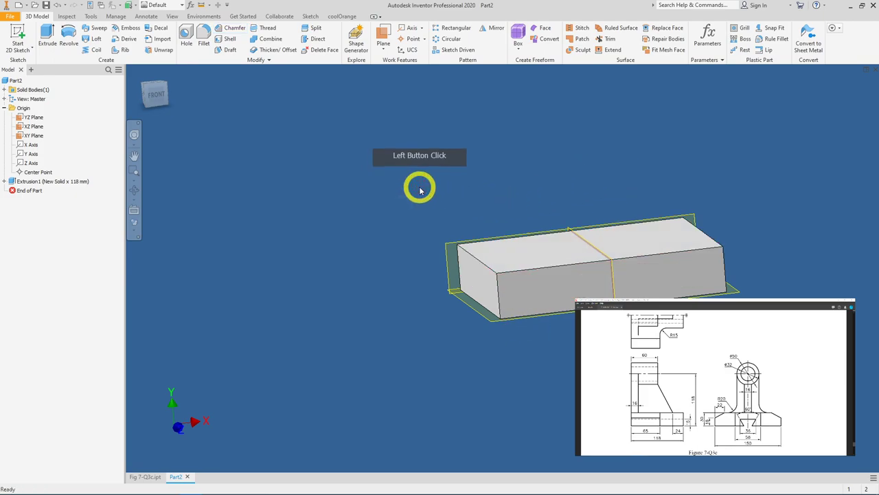
- Start a sketch on the block's front face and draw slanted lines across both upper corners, about 23 × 13 mm left and 26 × 14 mm right
left_click(500, 274)
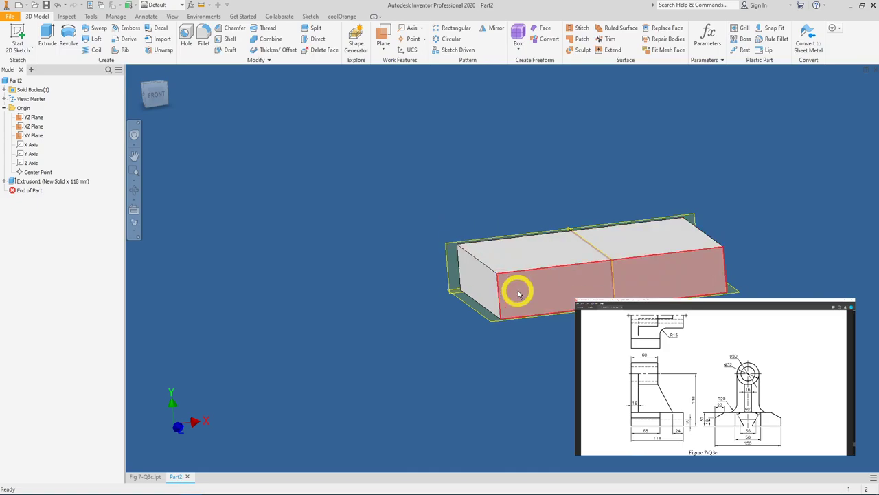
left_click(519, 294)
left_click(586, 285)
left_click(46, 34)
left_click(148, 97)
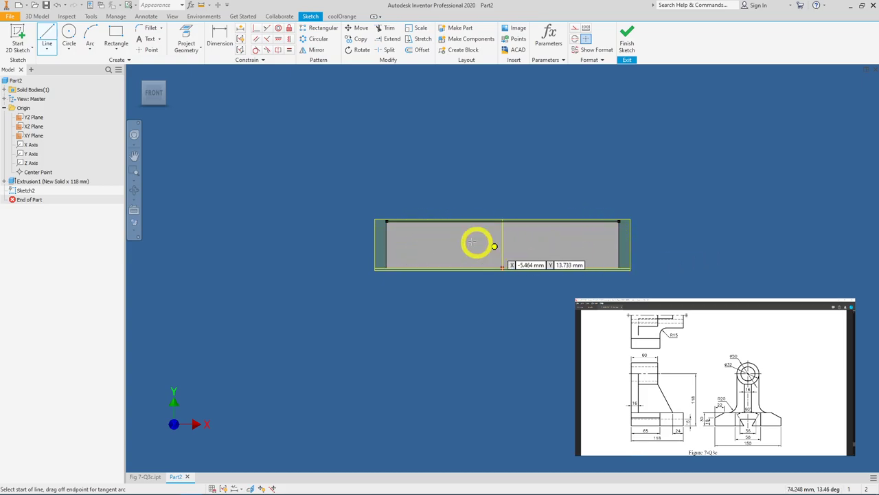
scroll(416, 232, "up", 3)
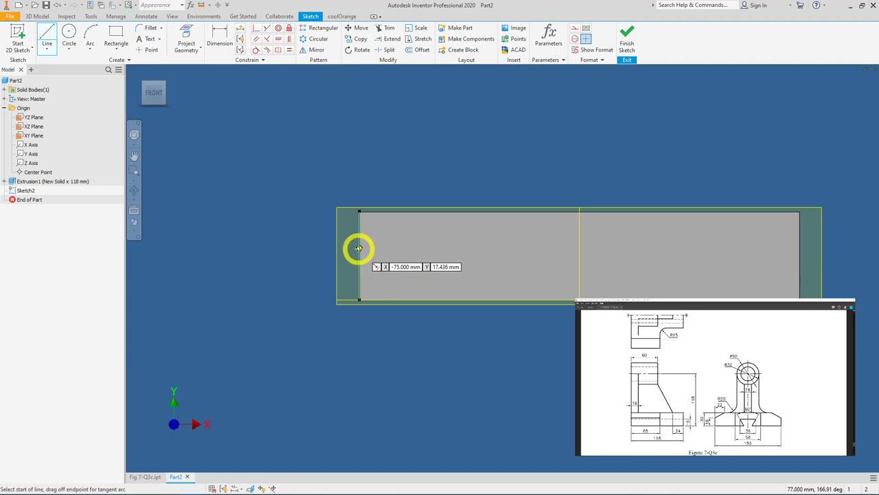
left_click(358, 248)
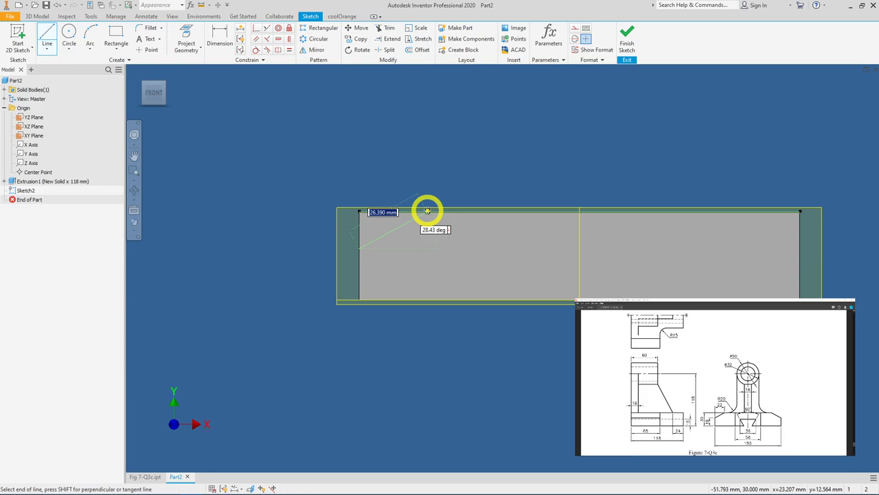
double_click(426, 210)
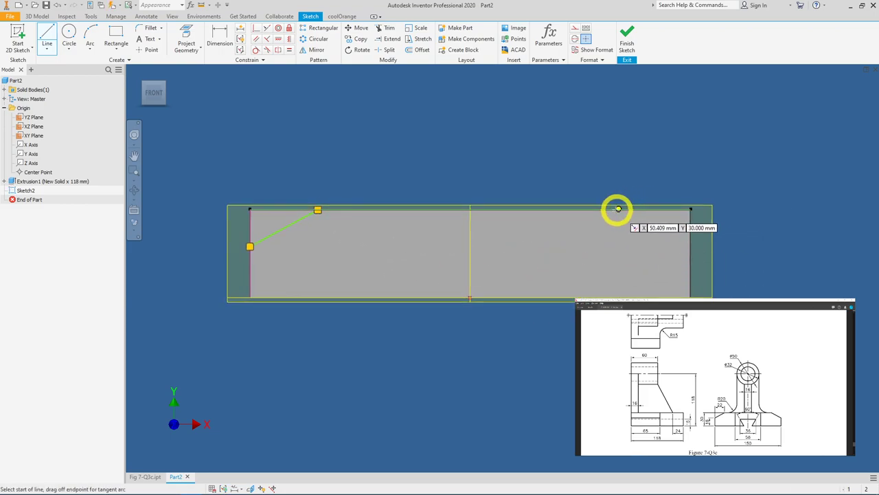
left_click(616, 209)
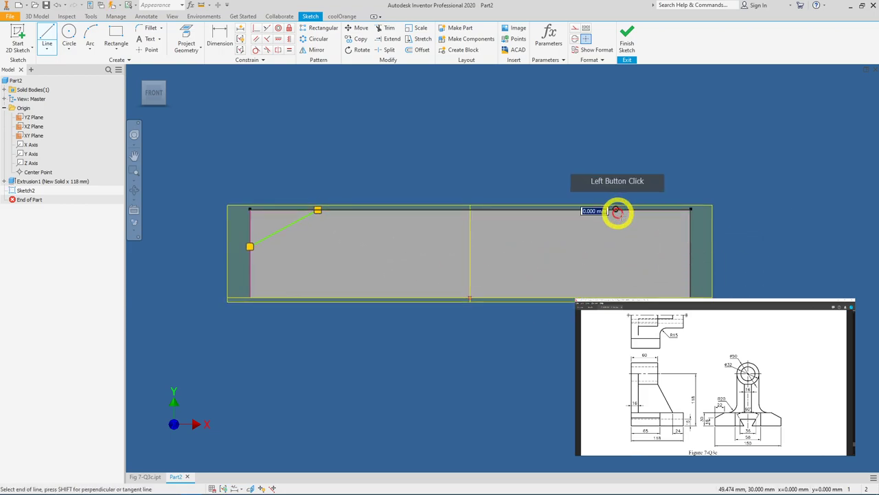
double_click(691, 250)
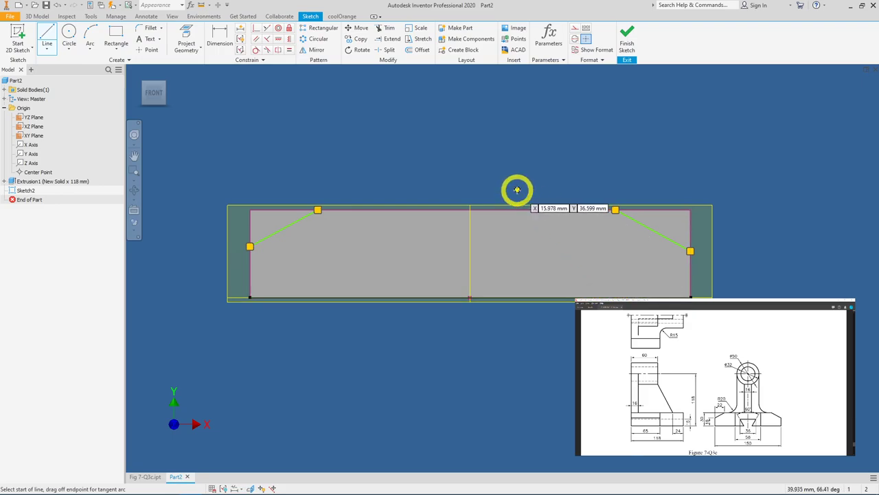
- Dimension the horizontal extent of the left corner line to 22 mm
left_click(220, 45)
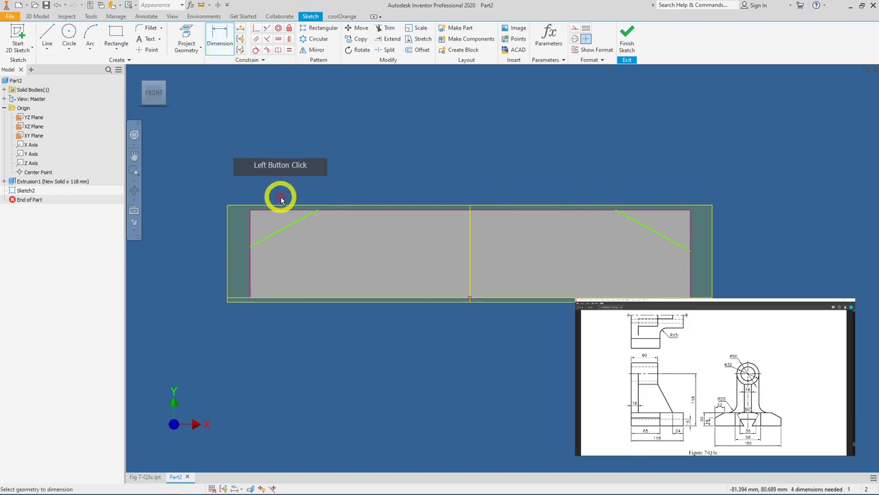
left_click(288, 231)
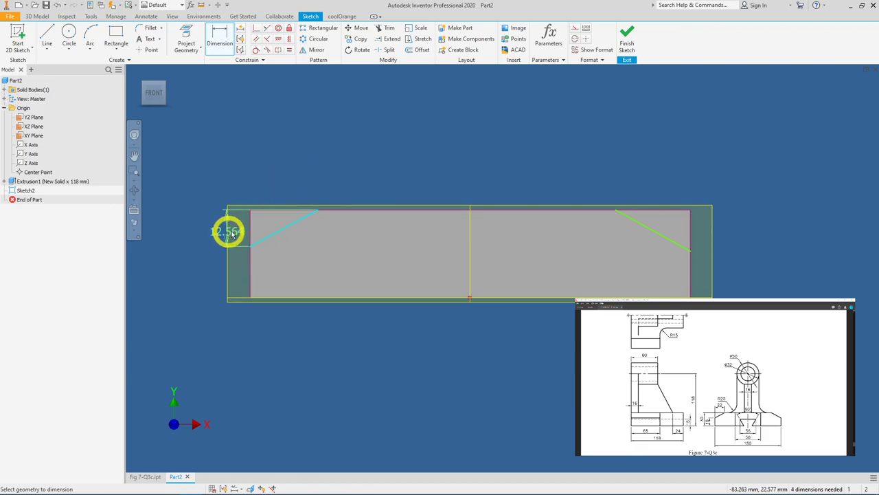
left_click(283, 162)
type("22")
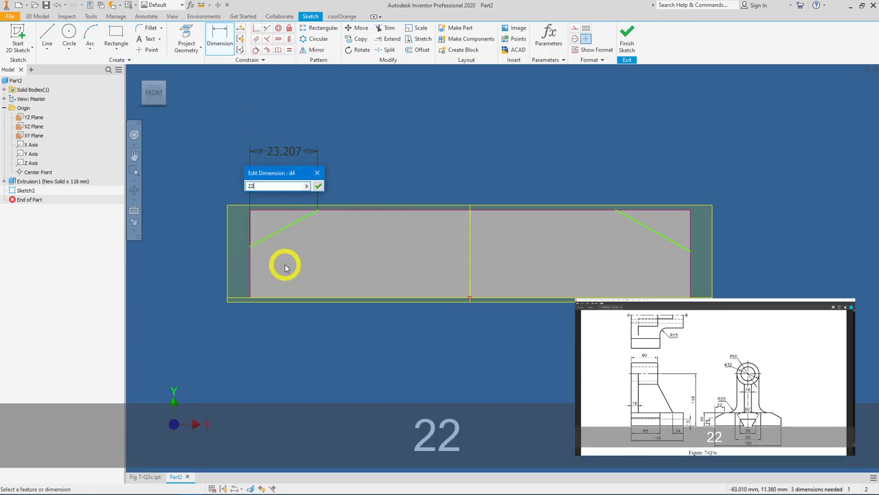
key("Return")
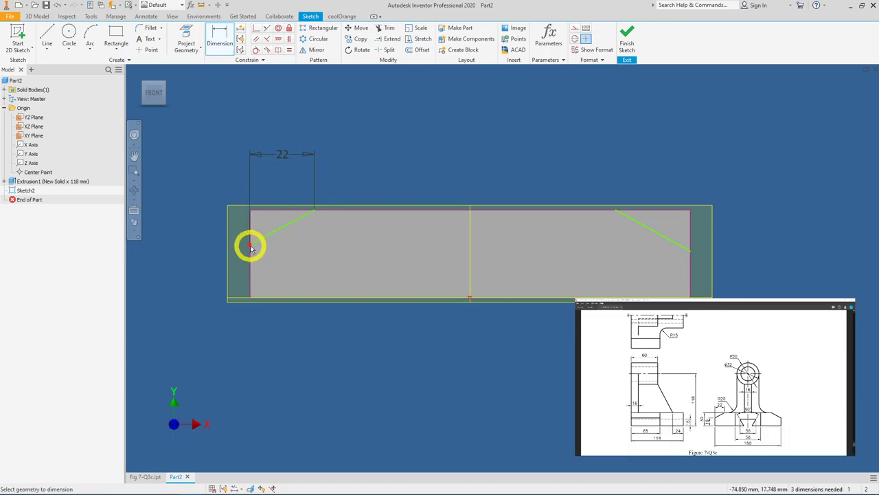
- Dimension the left corner line's lower endpoint to 18 mm above the block's bottom edge
left_click(250, 253)
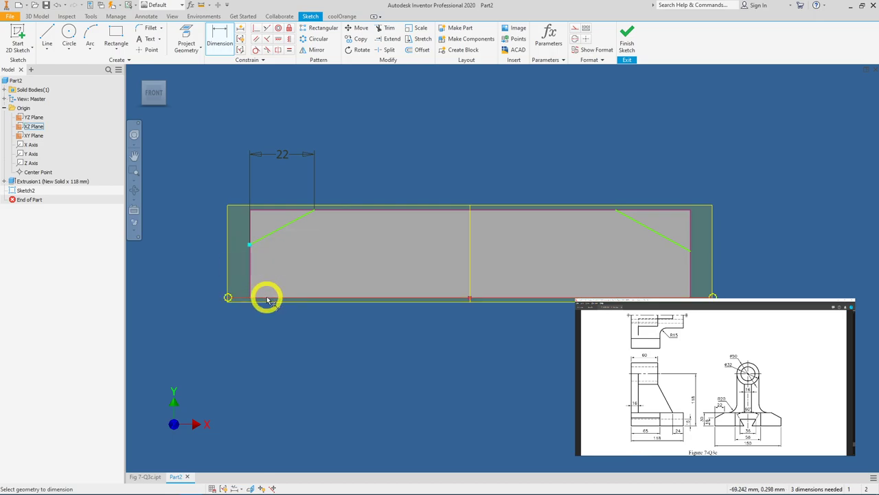
left_click(241, 298)
left_click(179, 273)
type("18")
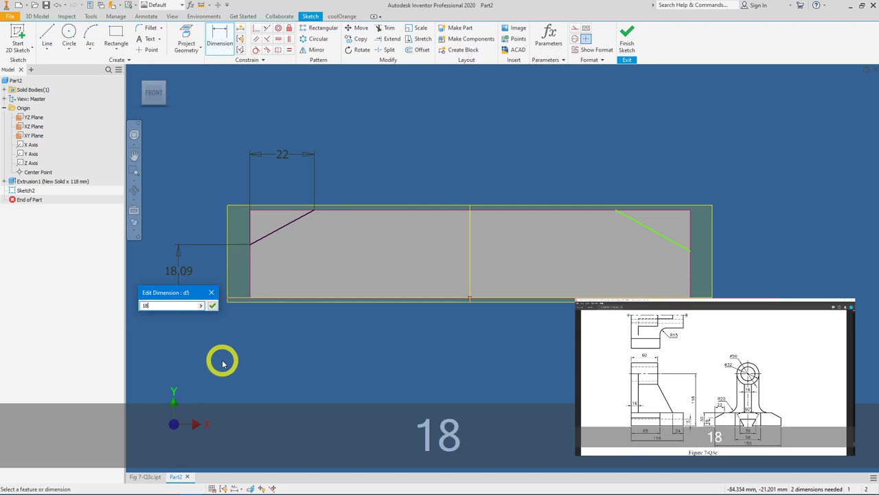
key("Return")
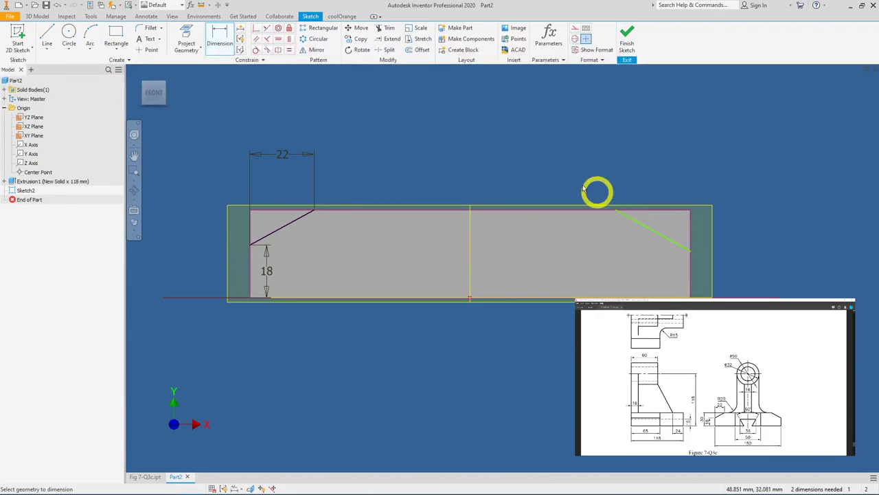
- Dimension the right corner line's horizontal extent by referencing the left line's 22 mm dimension (d4)
left_click(642, 222)
left_click(641, 162)
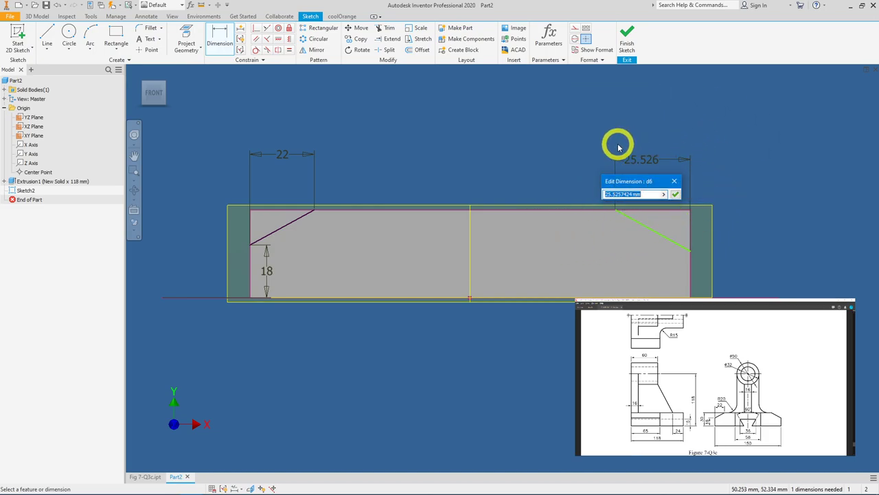
left_click(284, 155)
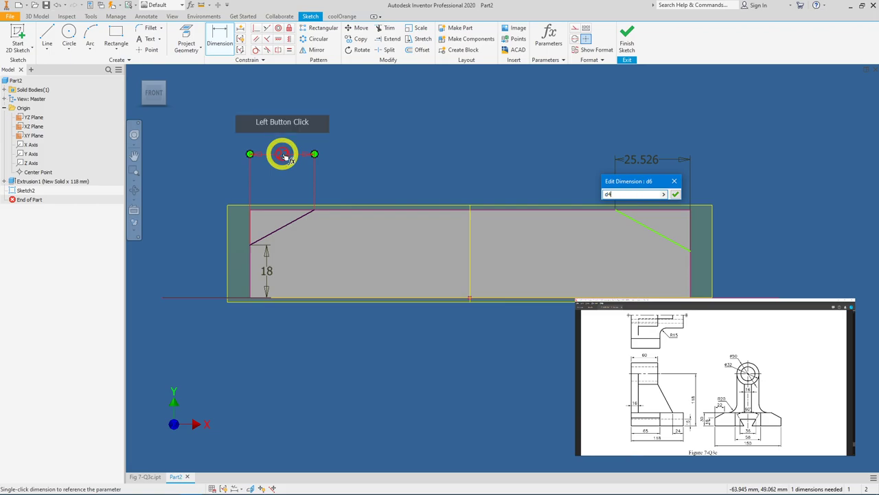
left_click(676, 195)
- Dimension the right corner line's lower endpoint above the bottom edge by referencing the left 18 mm dimension, and finish the sketch
left_click(696, 251)
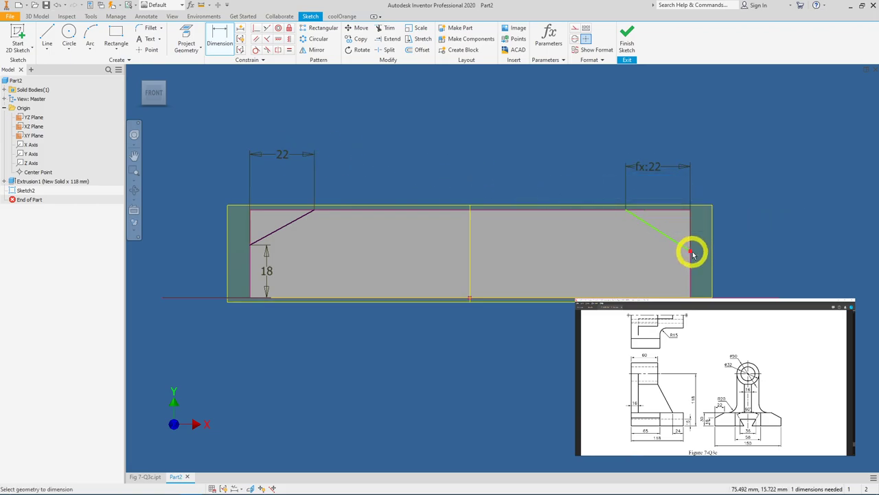
left_click(708, 292)
left_click(767, 275)
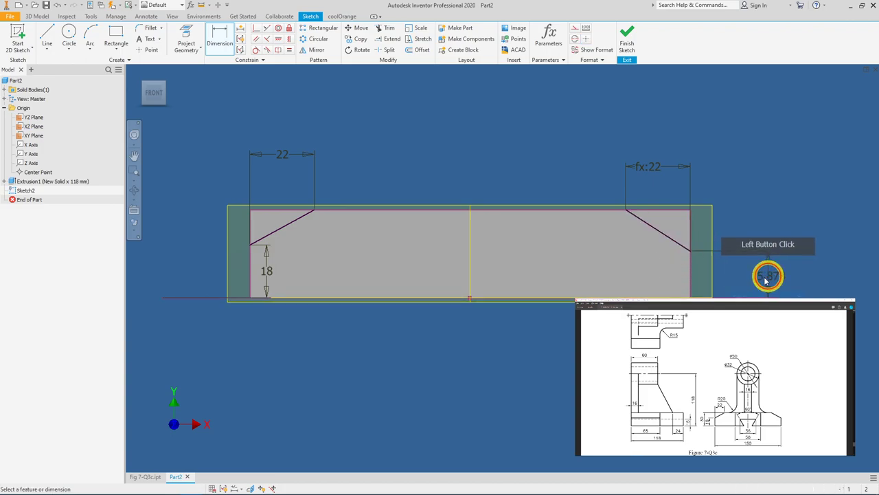
left_click(267, 269)
left_click(327, 351)
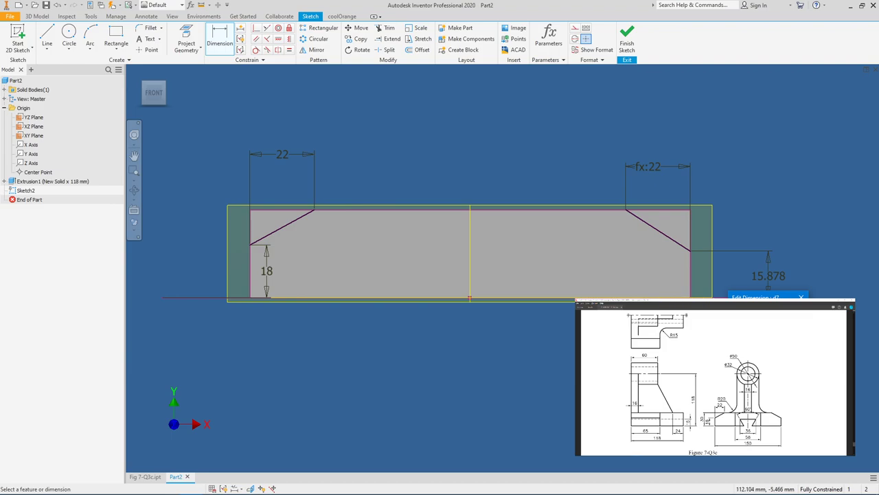
key("Return")
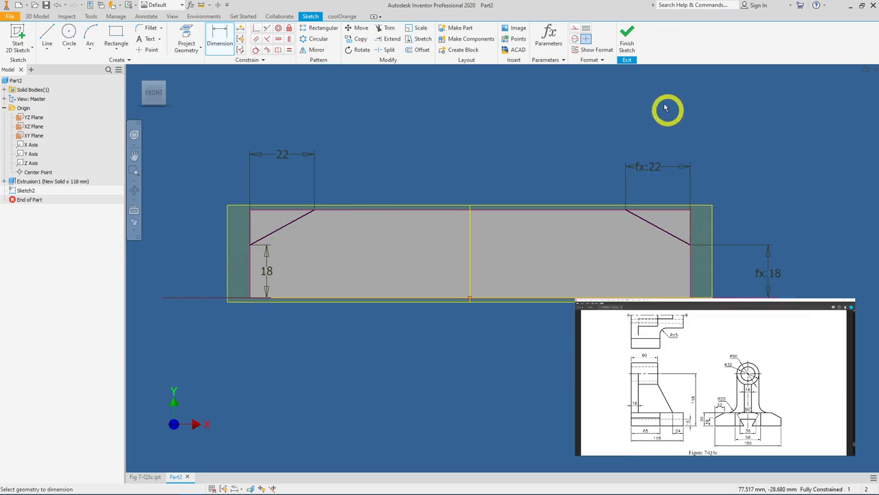
left_click(628, 49)
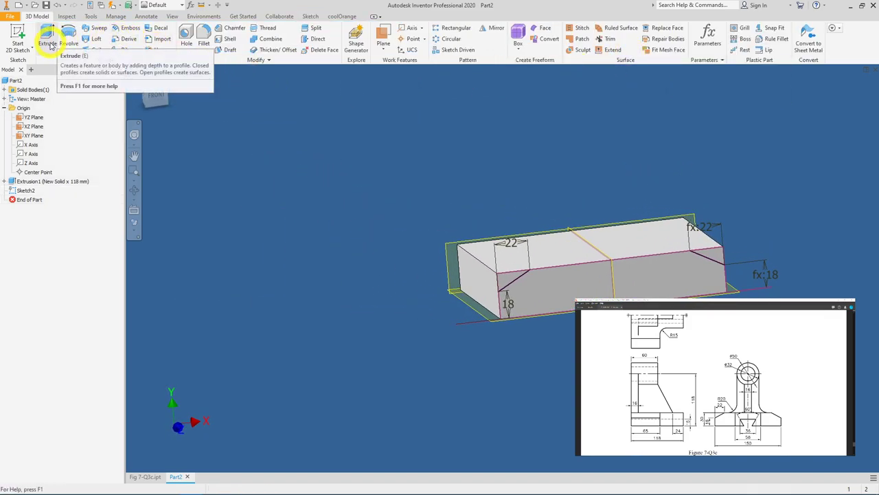
- Extrude both triangular corner profiles as a cut through the full depth of the block
left_click(48, 43)
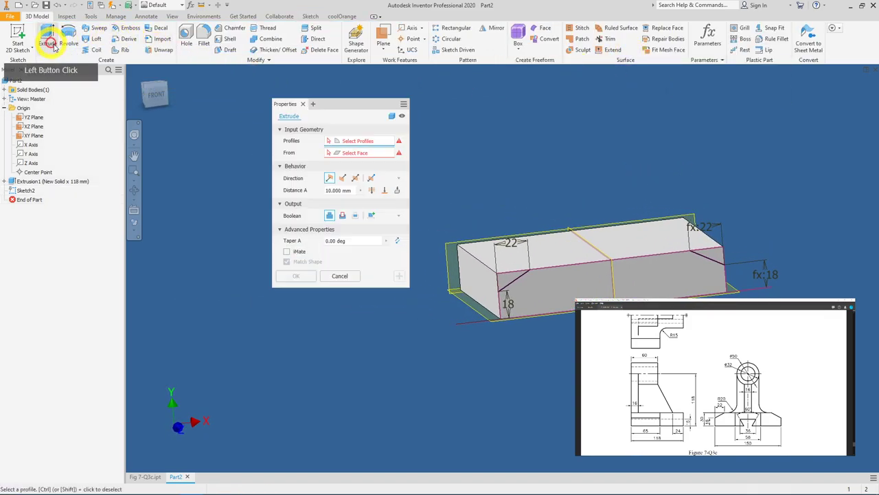
left_click(507, 283)
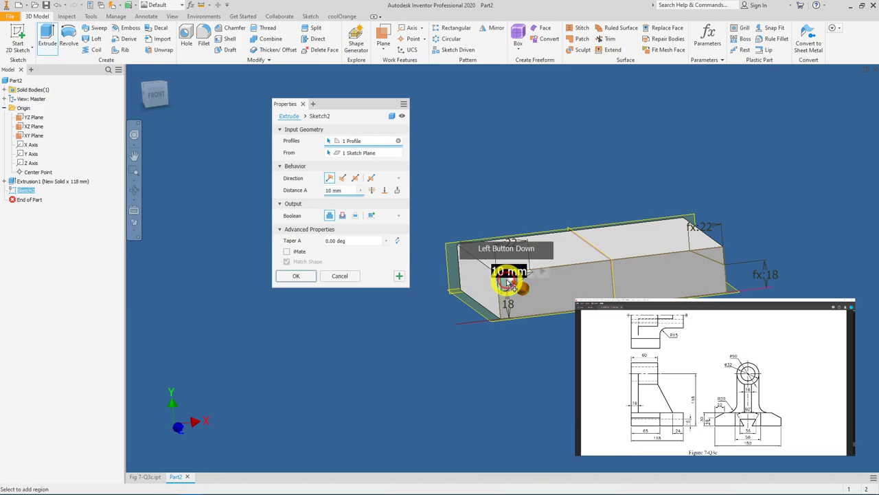
left_click(718, 259)
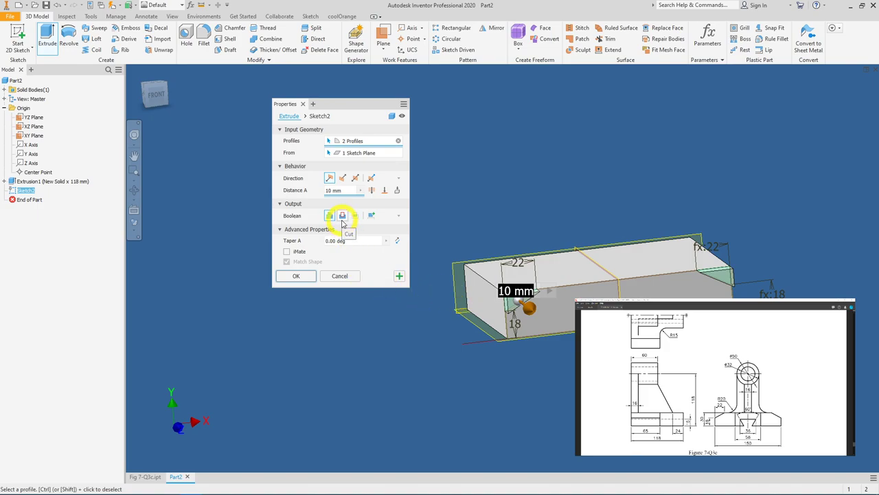
left_click(342, 217)
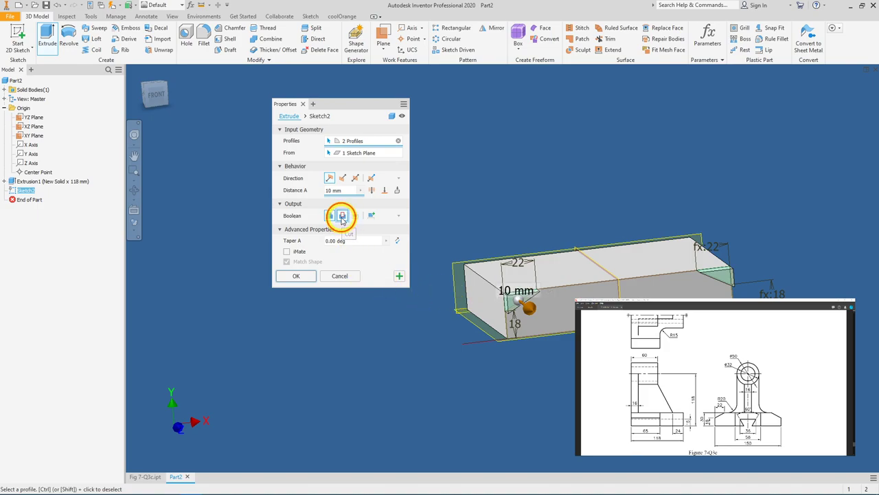
left_click(371, 191)
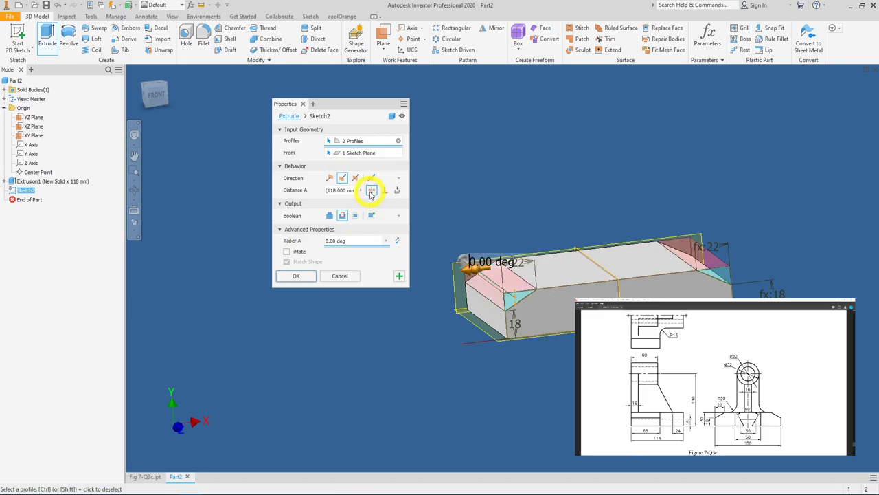
left_click(299, 275)
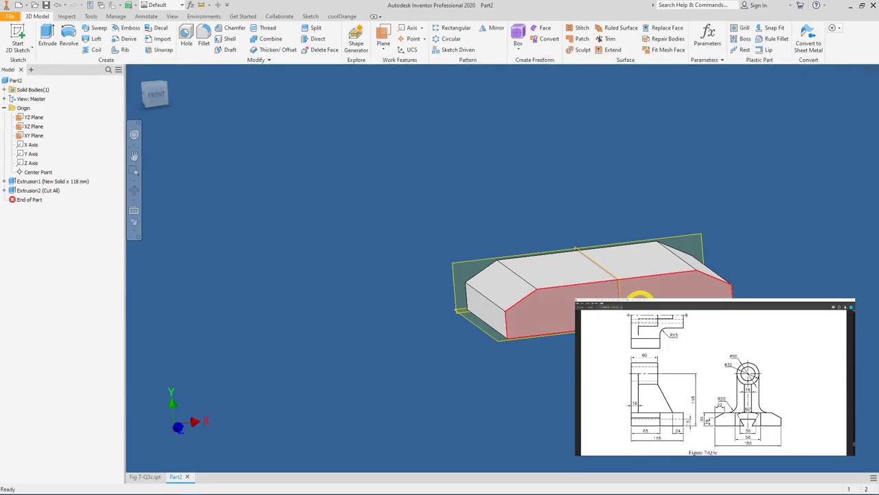
- On the block's front face, sketch an open three-line dovetail rising from the bottom edge, with a top line about 45 mm wide
left_click(639, 297)
left_click(715, 296)
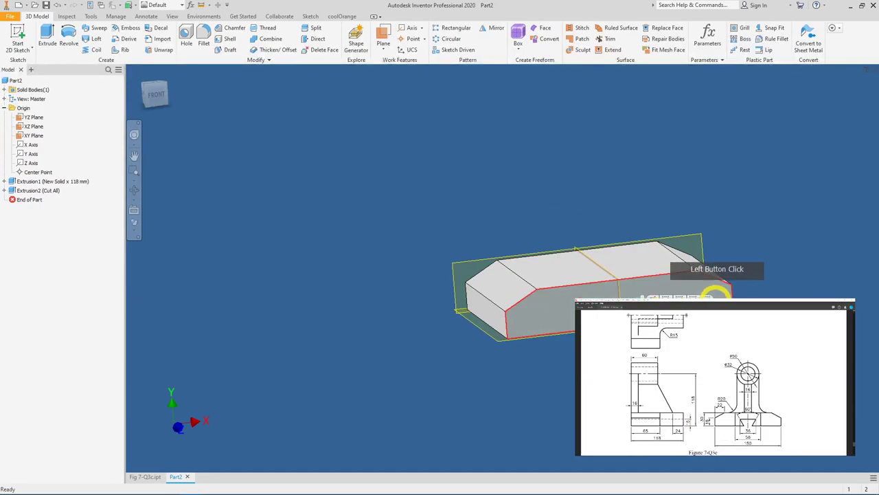
scroll(544, 353, "down", 3)
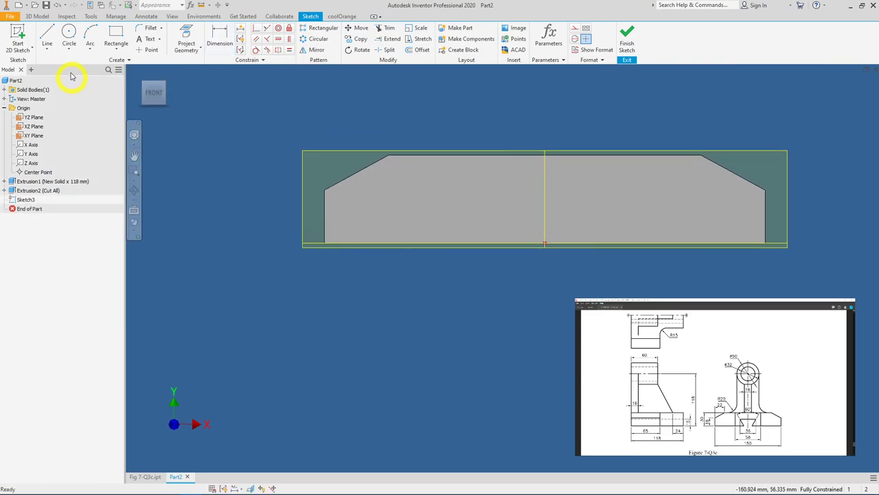
left_click(47, 35)
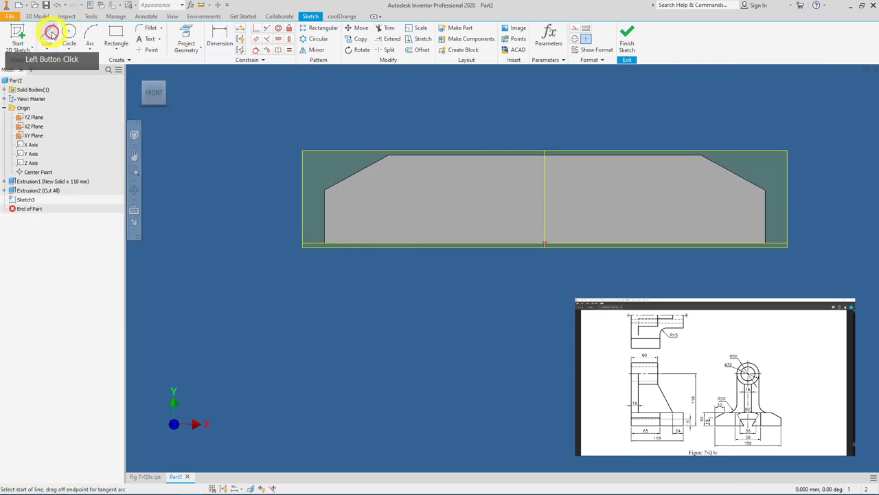
left_click(507, 243)
left_click(472, 195)
left_click(603, 195)
left_click(586, 243)
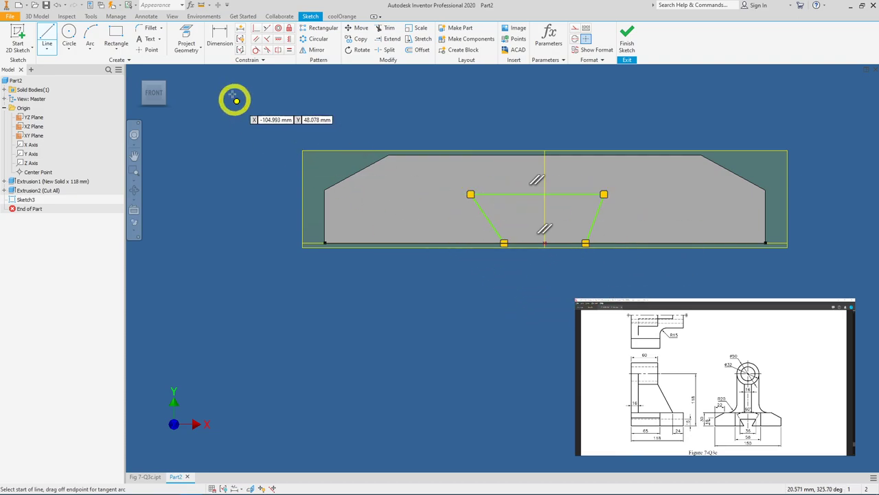
- Dimension the dovetail's top line to 36 mm
left_click(220, 38)
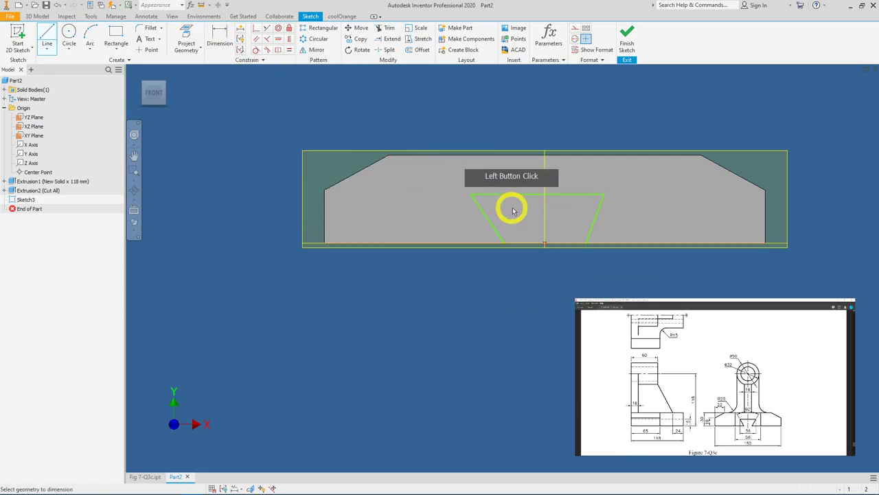
left_click(520, 195)
left_click(530, 114)
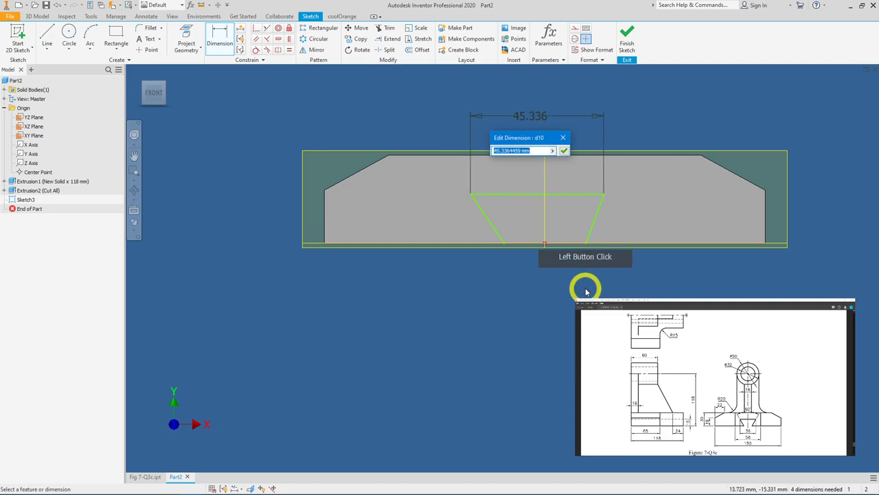
type("36")
left_click(551, 302)
- Dimension the dovetail's top line to 15 mm above the block's bottom edge
left_click(524, 205)
left_click(458, 242)
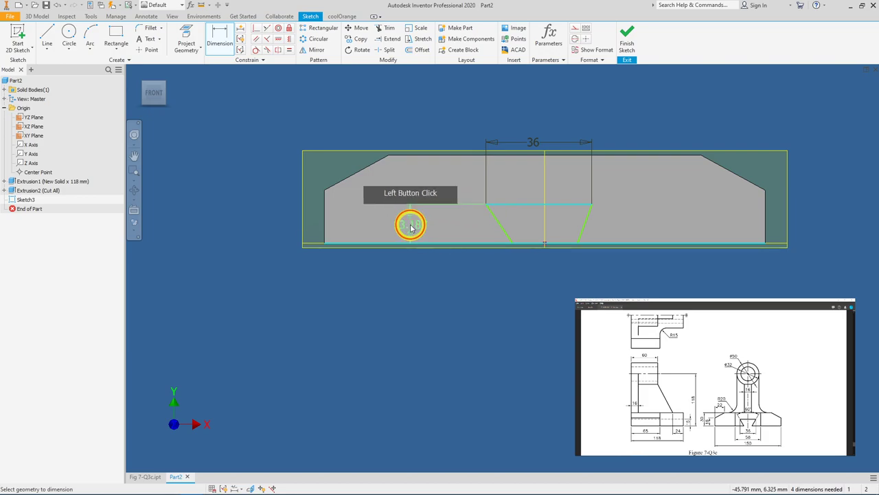
left_click(410, 226)
type("15")
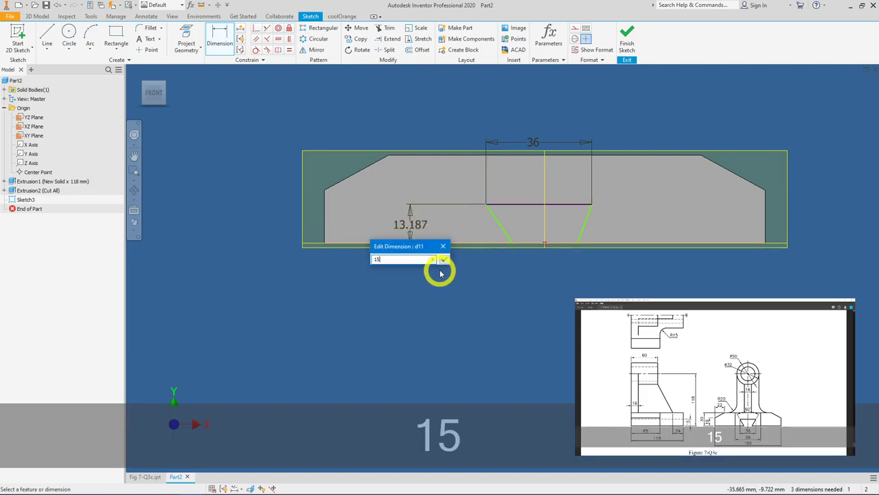
left_click(569, 322)
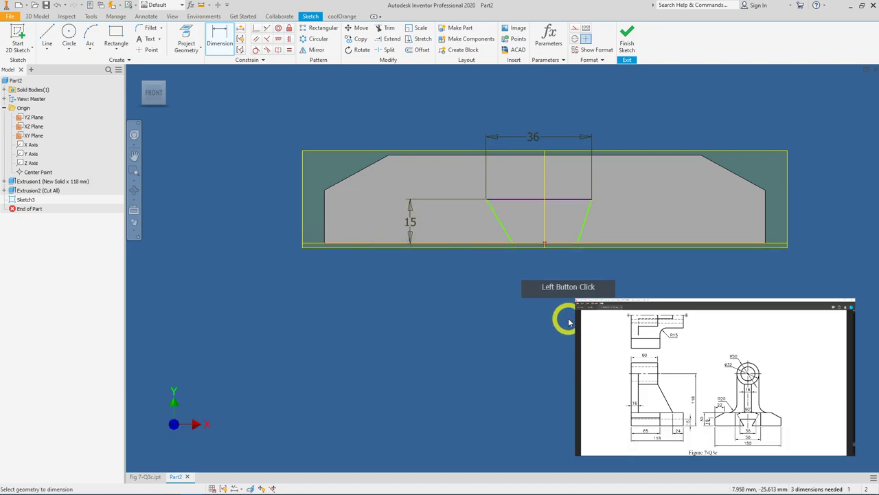
- Dimension the angle between the dovetail's two slanted sides to 60 degrees and end dimensioning
left_click(508, 238)
left_click(584, 224)
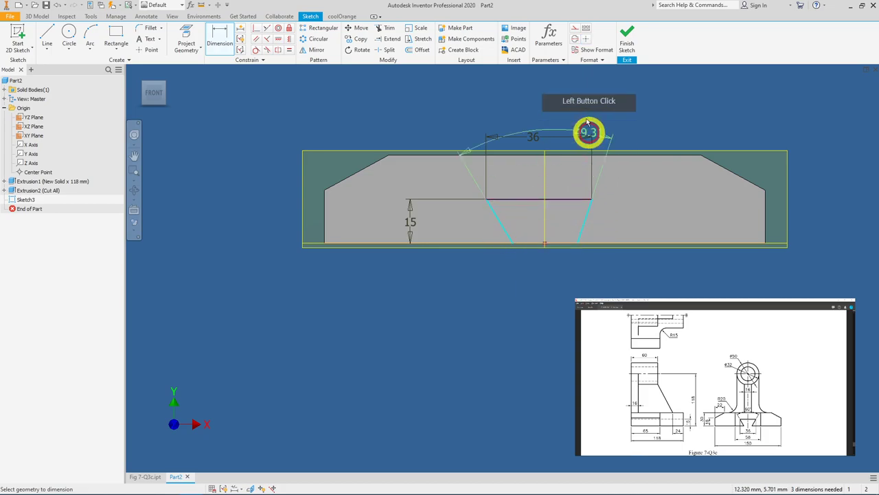
left_click(573, 88)
type("6")
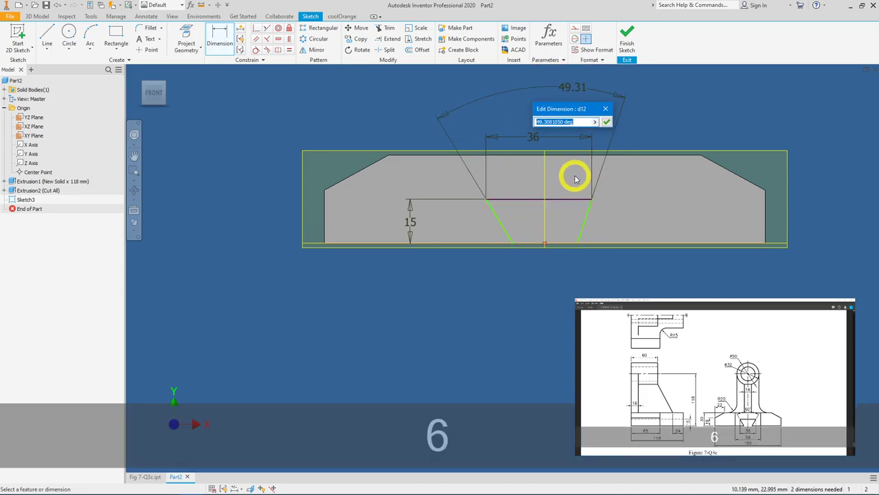
type("0")
key("Return")
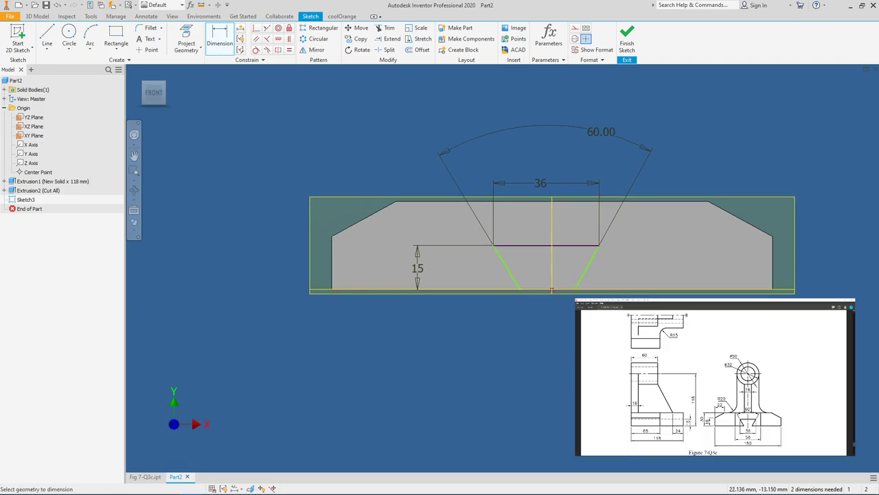
right_click(529, 328)
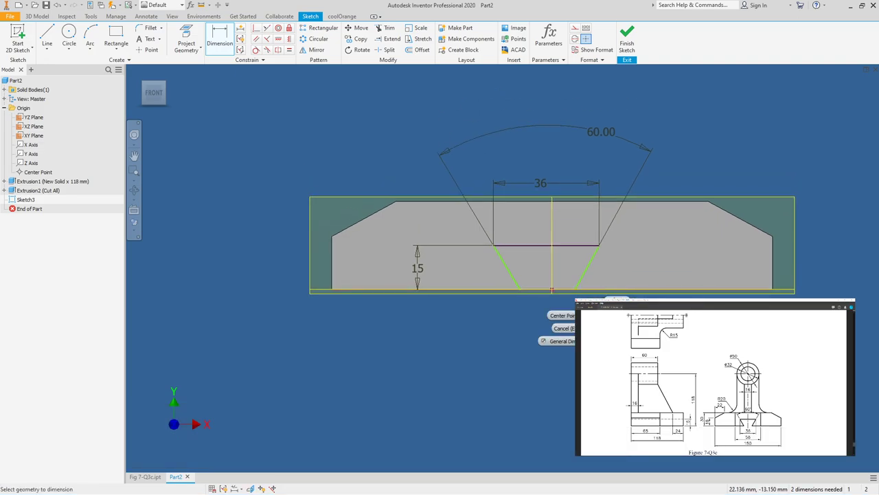
left_click(562, 328)
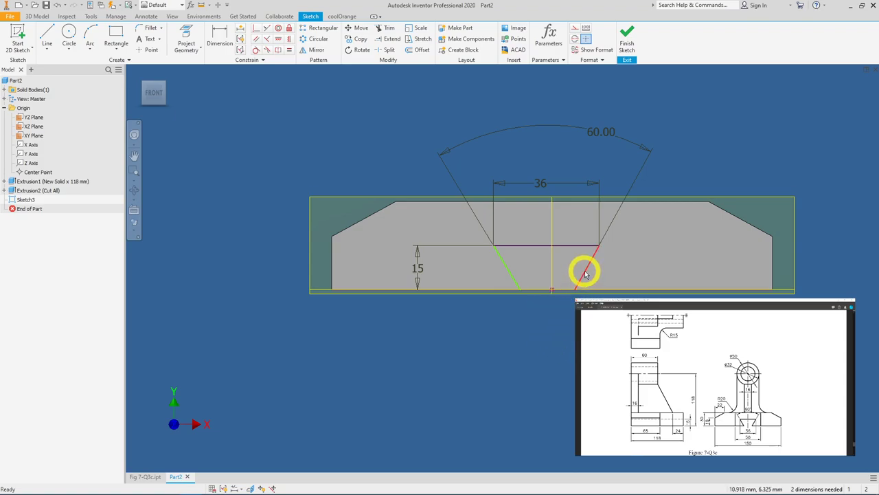
- Constrain the midpoint of the dovetail's top line coincident with the block's vertical centre line
mouse_move(586, 275)
left_mouse_down()
mouse_move(646, 278)
mouse_move(553, 282)
mouse_move(639, 287)
mouse_move(541, 289)
mouse_move(547, 250)
mouse_move(623, 214)
mouse_move(629, 183)
mouse_move(680, 206)
mouse_move(600, 271)
mouse_move(597, 289)
mouse_move(526, 362)
mouse_move(543, 373)
mouse_move(530, 376)
left_mouse_up()
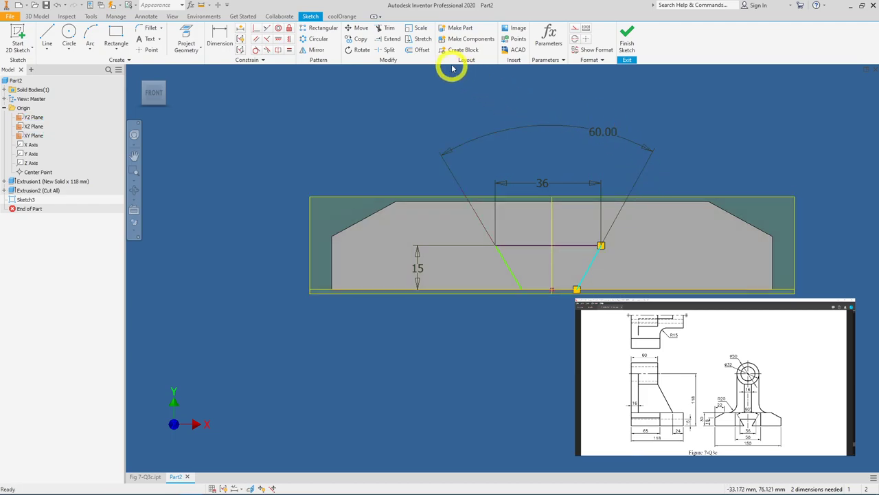
left_click(257, 32)
left_click(548, 245)
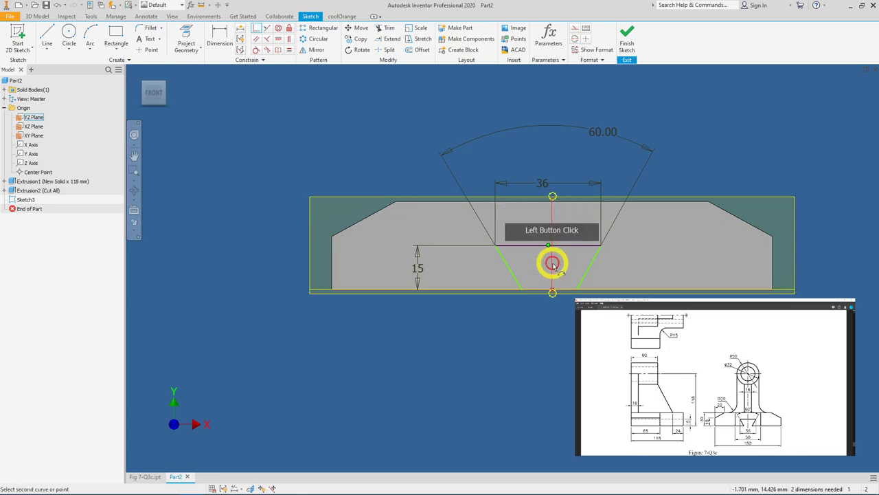
left_click(553, 214)
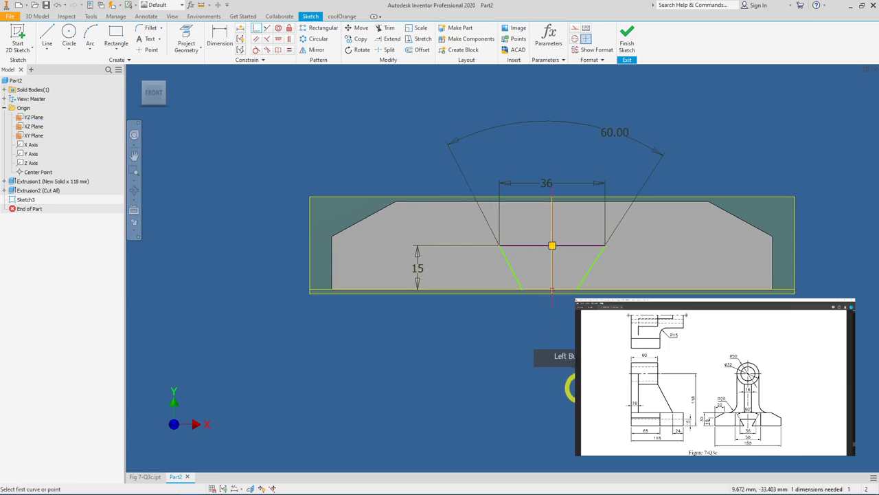
right_click(576, 356)
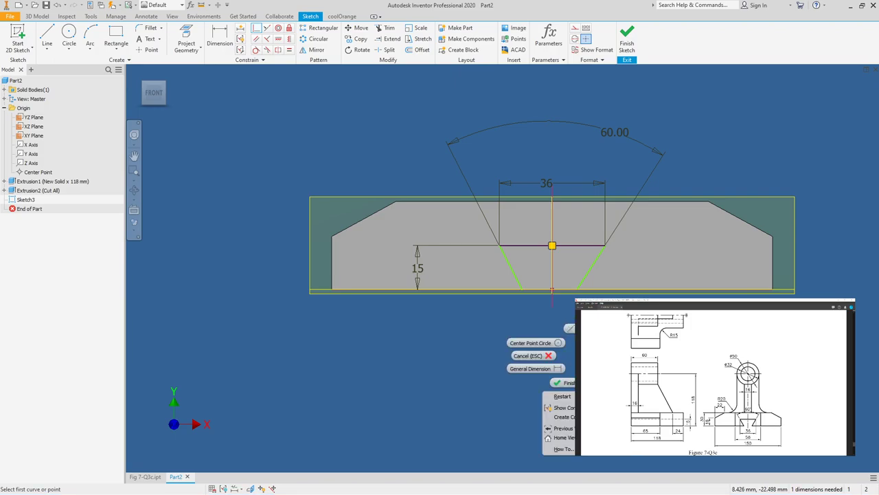
key("Escape")
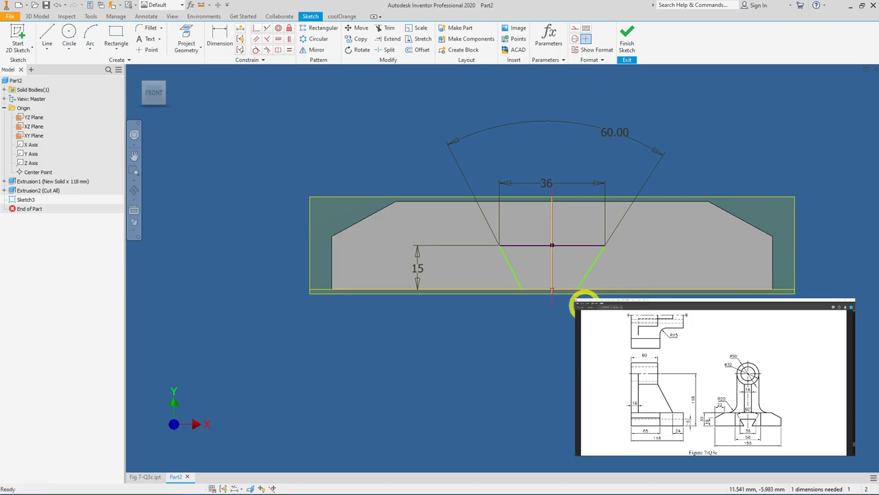
- Shift the right slanted side's lower endpoint along the bottom edge to test the profile's remaining freedom
mouse_move(583, 288)
left_mouse_down()
mouse_move(624, 290)
mouse_move(558, 290)
mouse_move(585, 290)
mouse_move(566, 290)
mouse_move(610, 271)
mouse_move(652, 275)
mouse_move(589, 275)
mouse_move(598, 303)
left_mouse_up()
left_click(570, 291)
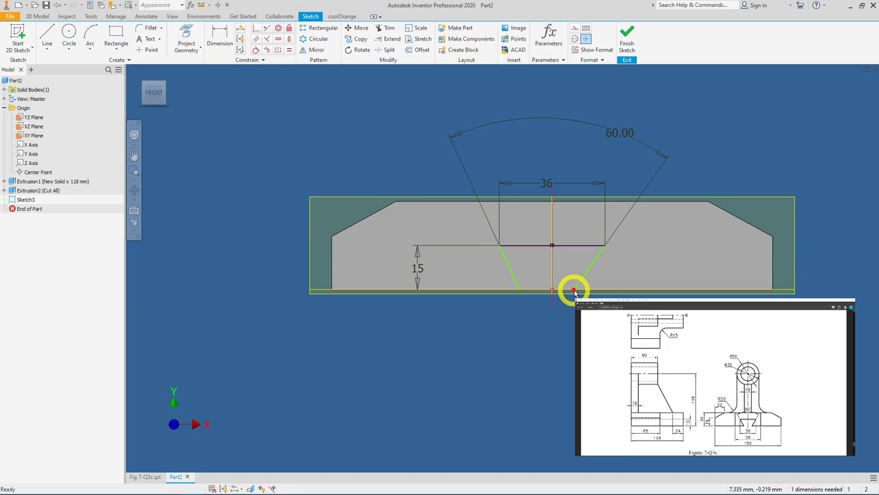
mouse_move(571, 290)
left_mouse_down()
mouse_move(602, 290)
mouse_move(578, 289)
left_mouse_up()
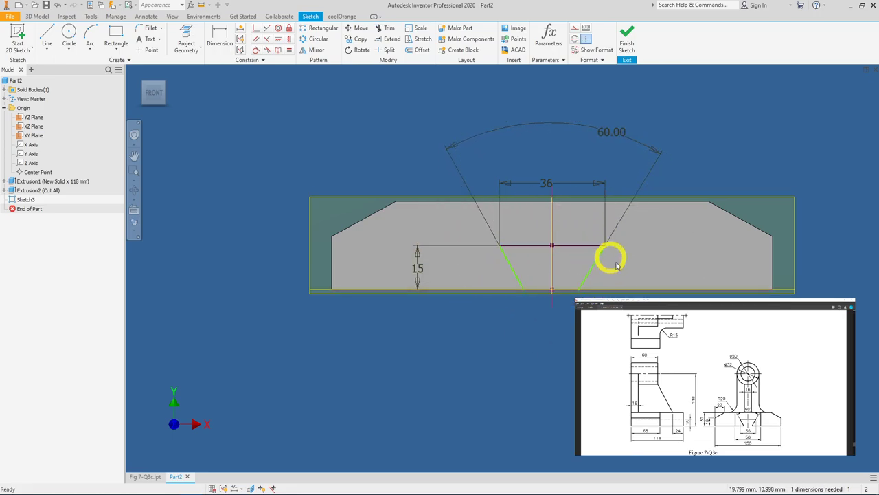
- Make the dovetail's two slanted sides symmetric about the vertical centre line and finish the sketch
left_click(278, 52)
left_click(508, 262)
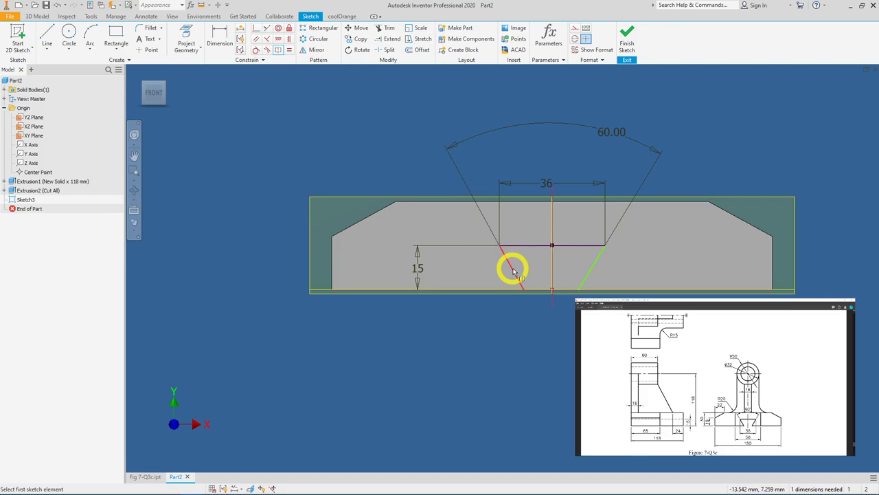
left_click(593, 261)
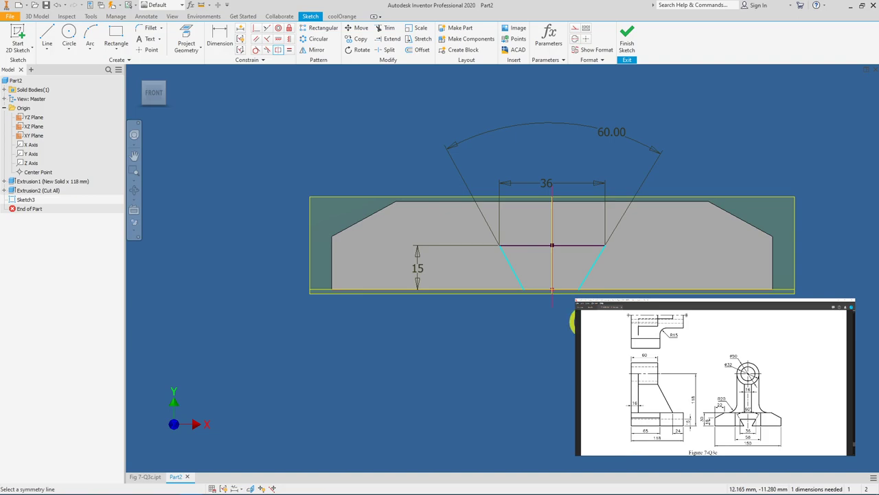
left_click(552, 302)
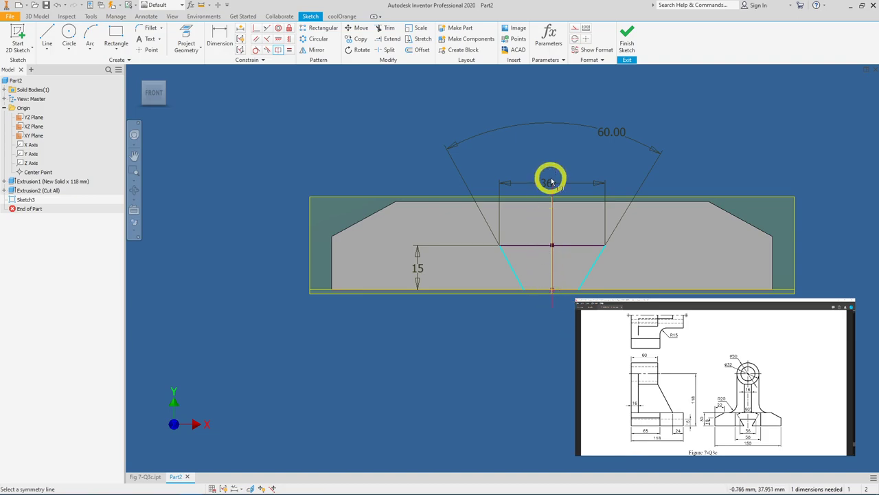
left_click(552, 303)
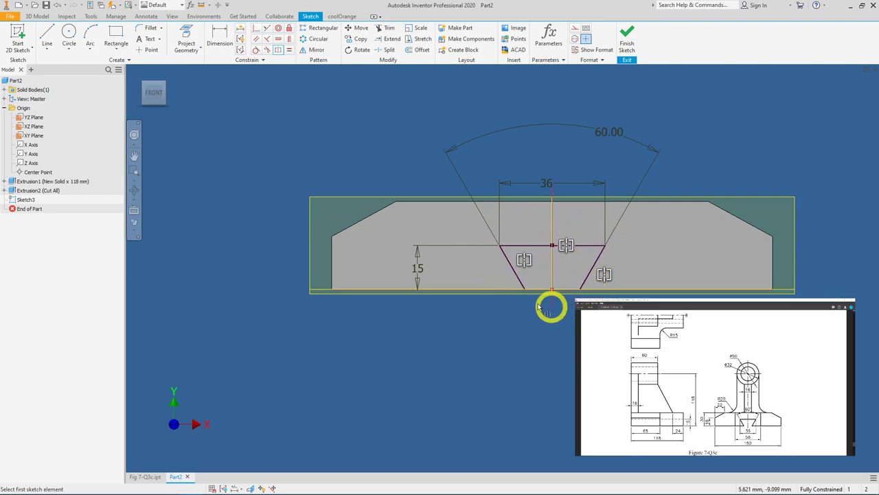
left_click(626, 46)
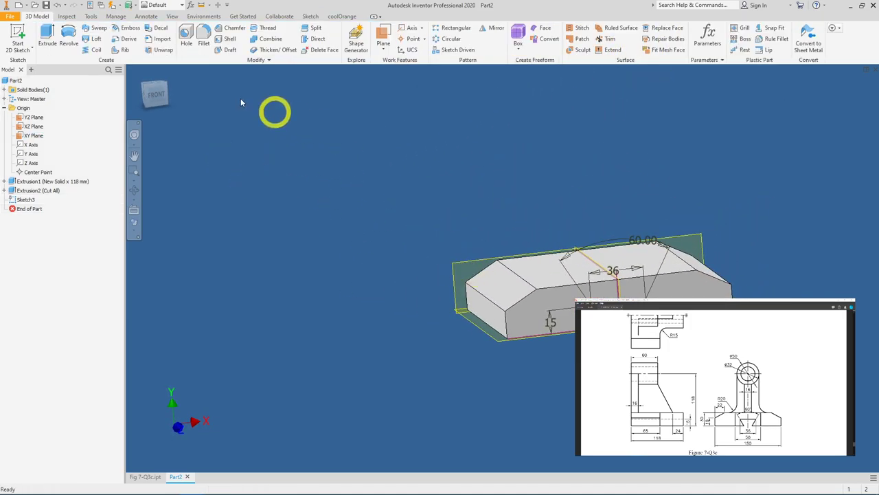
- Extrude the dovetail profile as a cut through all of the base, with the direction flipped into the block
left_click(52, 43)
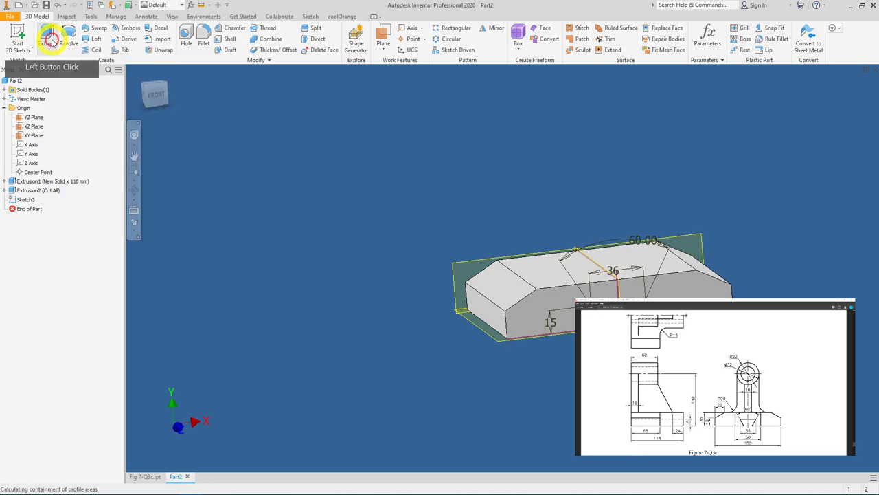
left_click(435, 231)
left_click(546, 282)
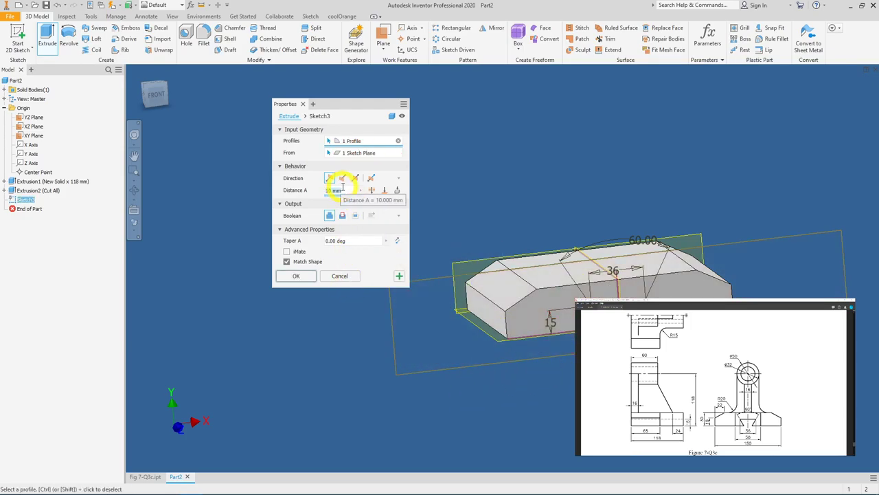
left_click(371, 191)
left_click(342, 178)
middle_click_drag(534, 190, 583, 222, "shift")
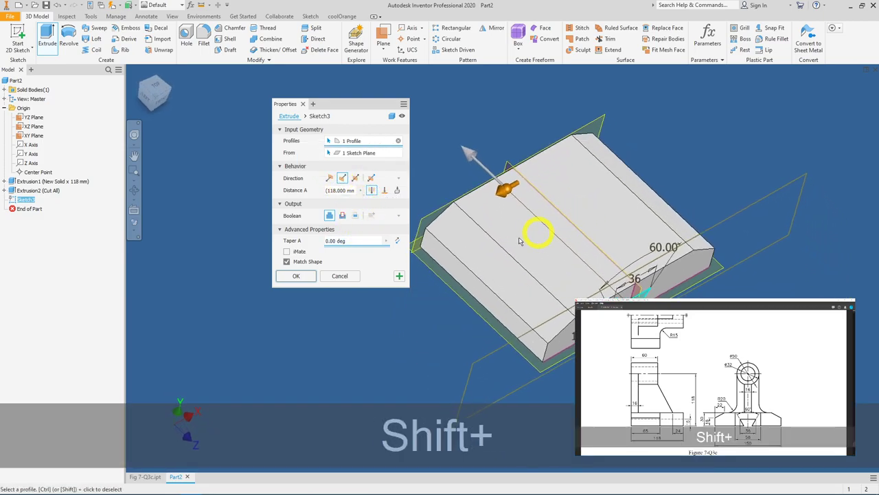
left_click(309, 275)
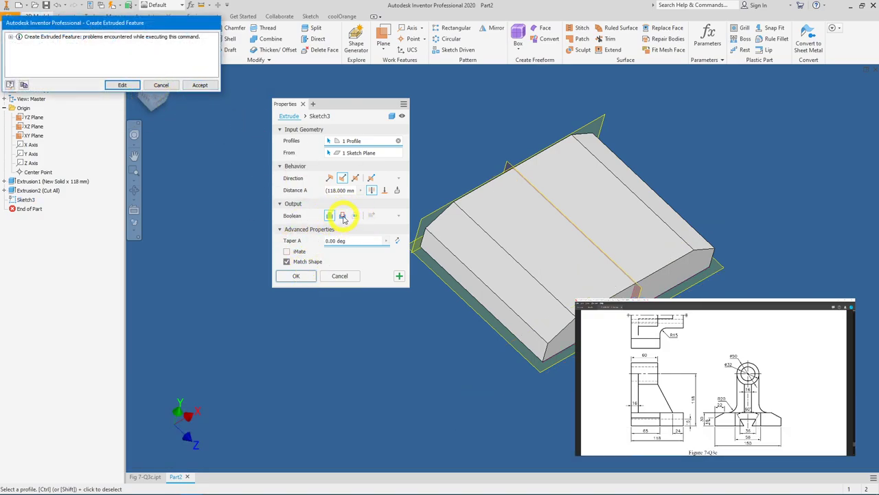
left_click(127, 85)
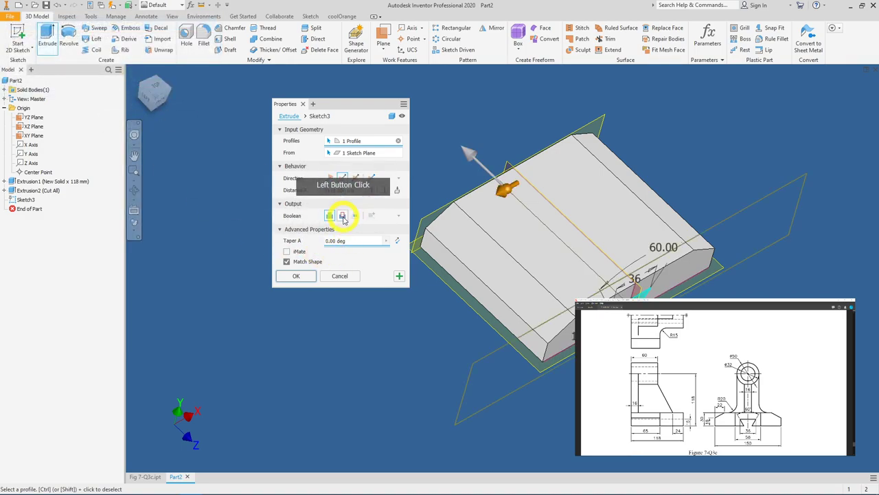
left_click(342, 216)
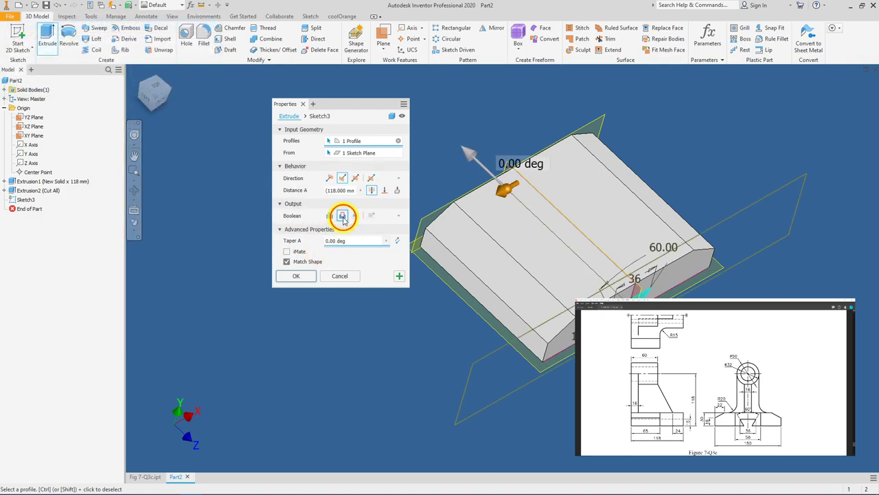
left_click(297, 276)
- Return from the drawing PDF to Inventor and start a new sketch on the base's bottom face beside the dovetail slot
middle_click_drag(571, 306, 579, 281, "shift")
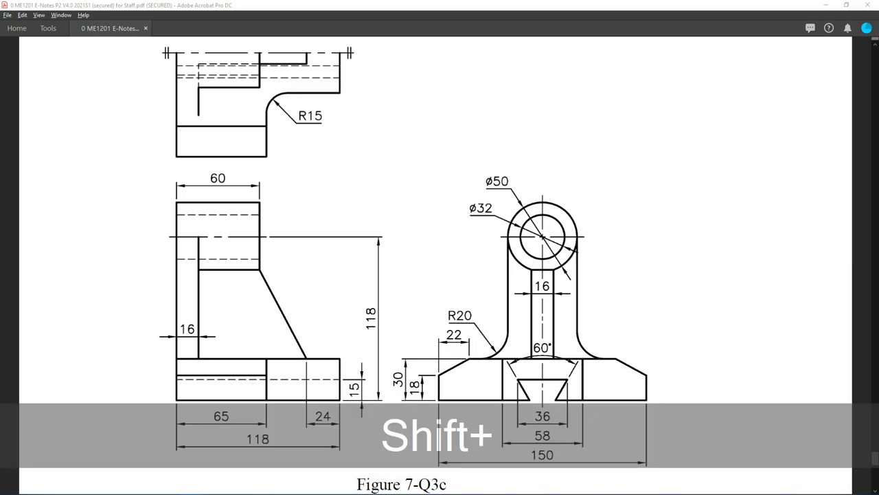
key("super+Down")
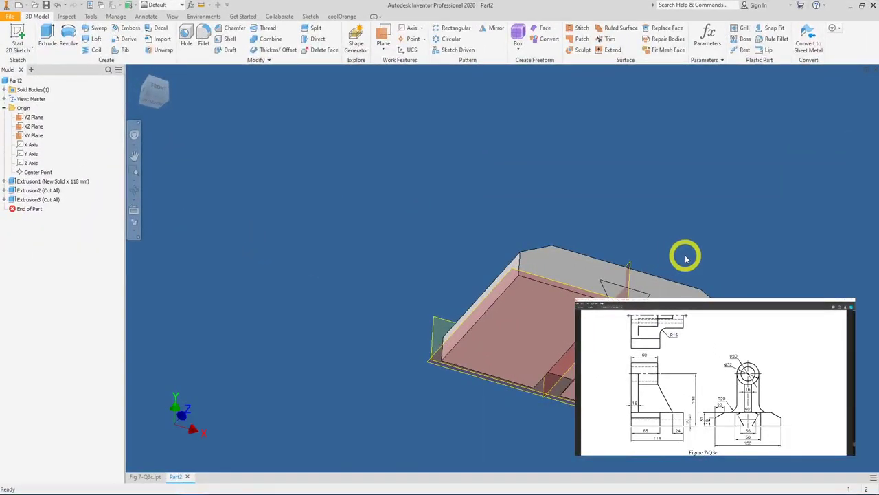
middle_click_drag(681, 245, 552, 317, "shift")
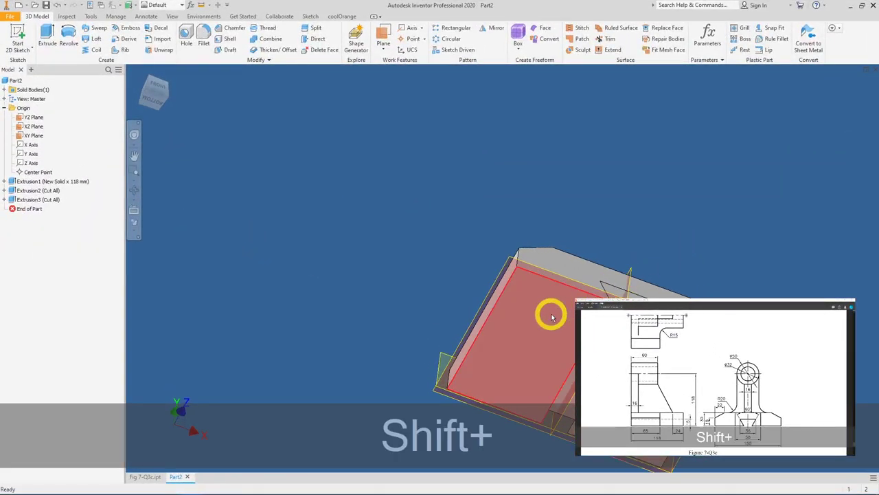
left_click(552, 316)
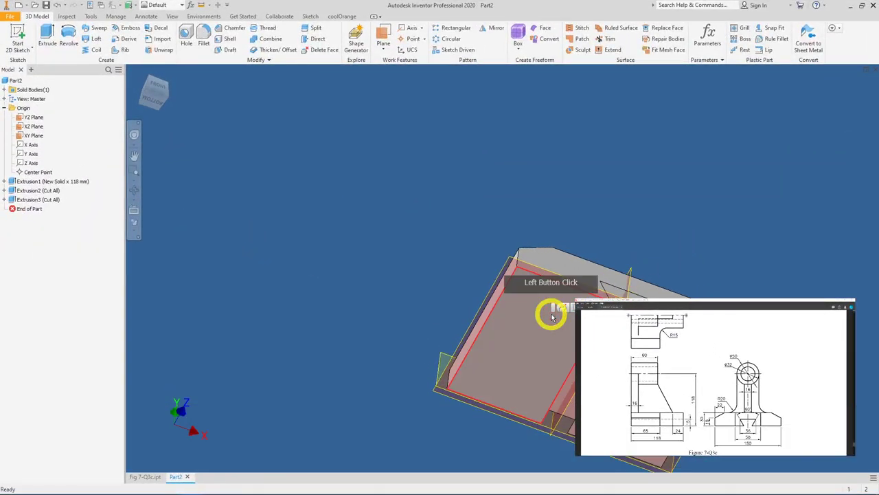
left_click(618, 303)
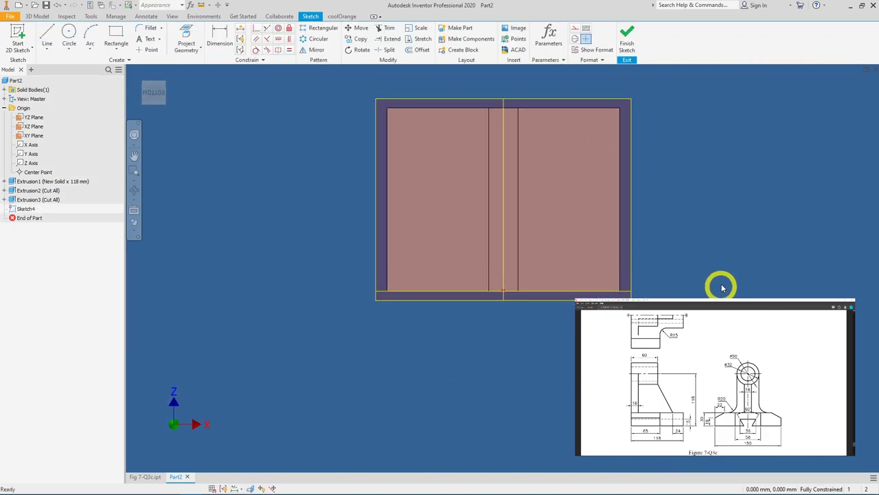
- Sketch a two-point rectangle inward from one corner of the bottom face, on the side edge farthest from the origin
left_click(122, 33)
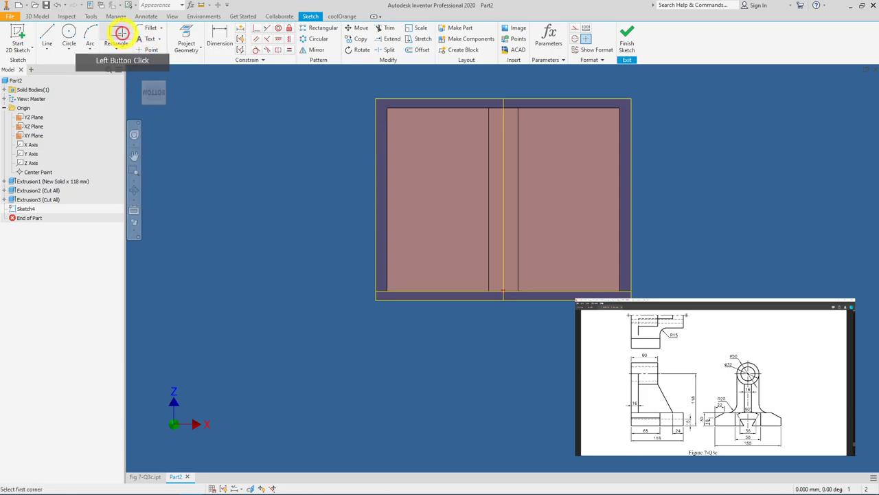
left_click(387, 107)
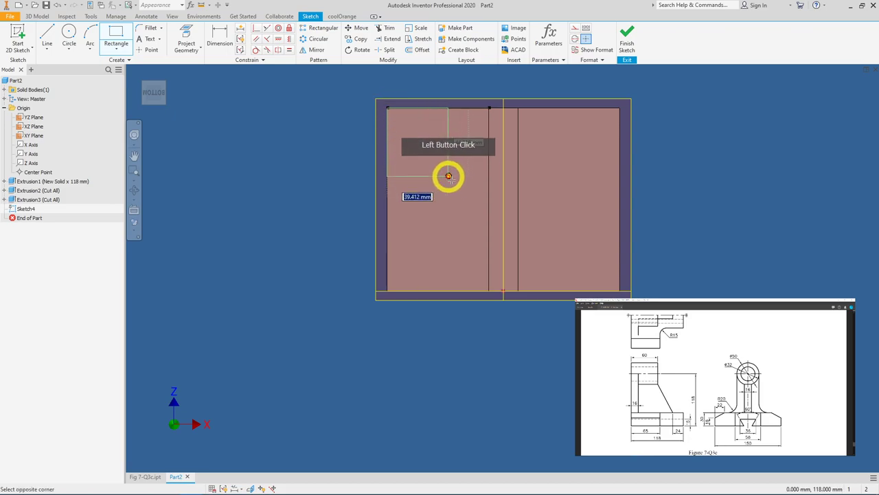
left_click(452, 189)
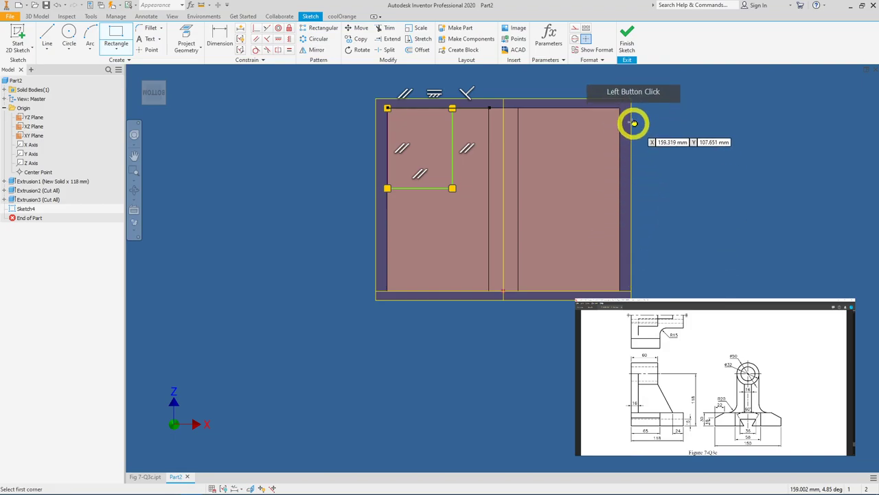
- Sketch a matching rectangle about 51 by 52 mm from the opposite corner, level with the first, and end the Rectangle tool
left_click(620, 108)
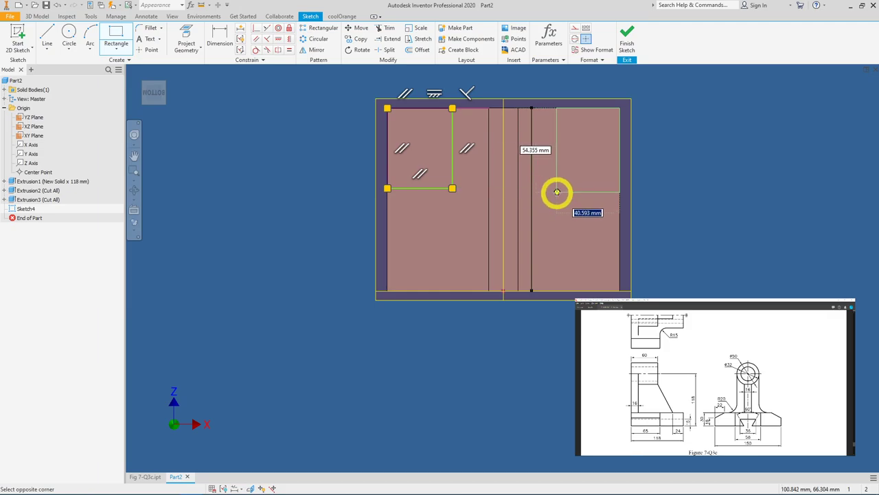
middle_click_drag(567, 197, 571, 218, "shift")
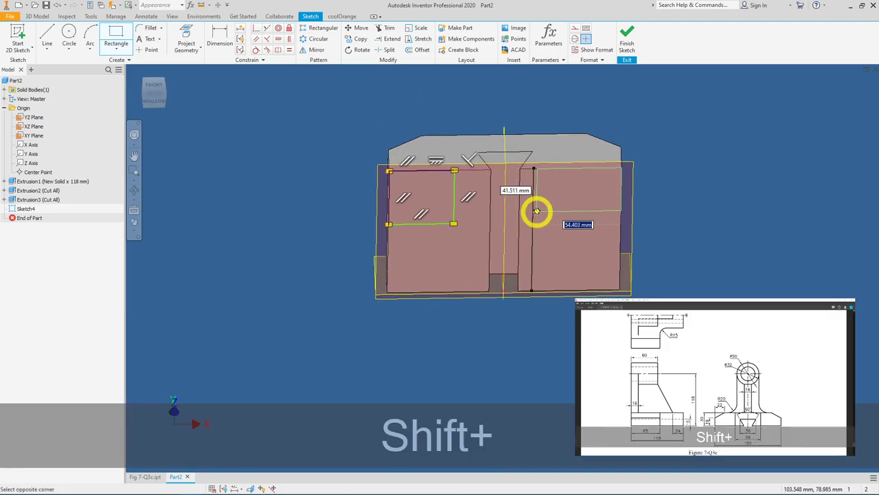
scroll(534, 206, "up", 5)
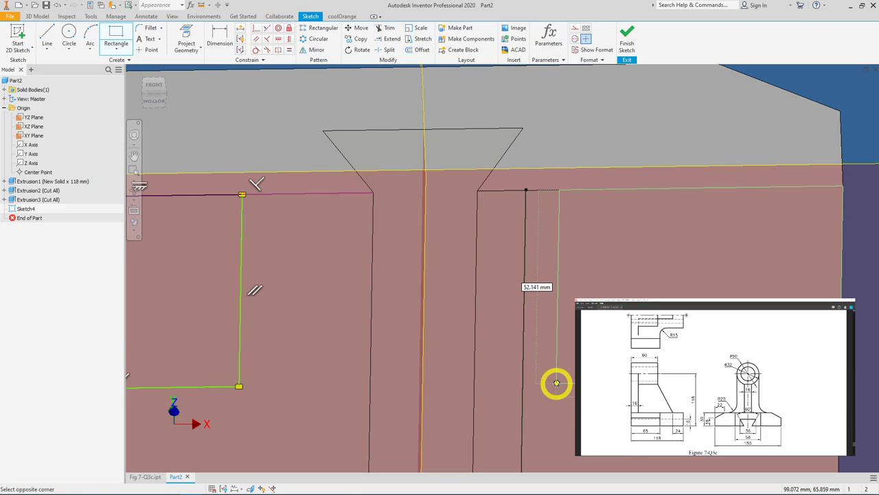
left_click(555, 380)
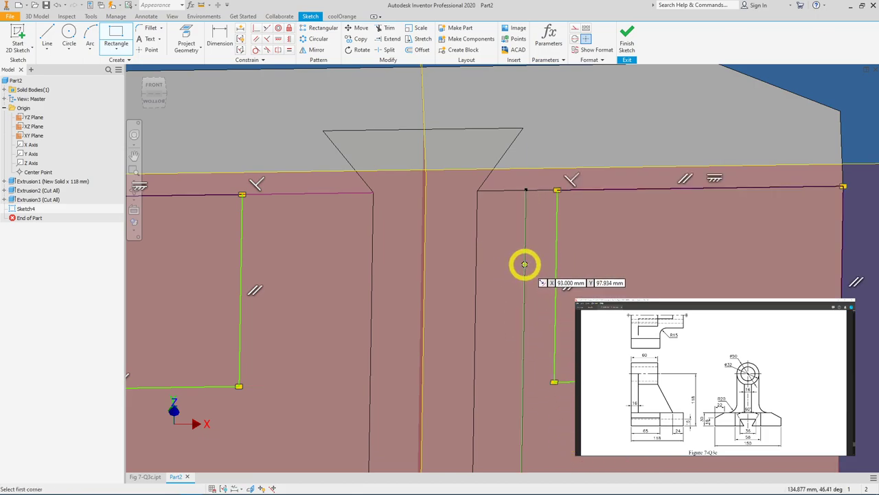
left_click(159, 104)
right_click(643, 182)
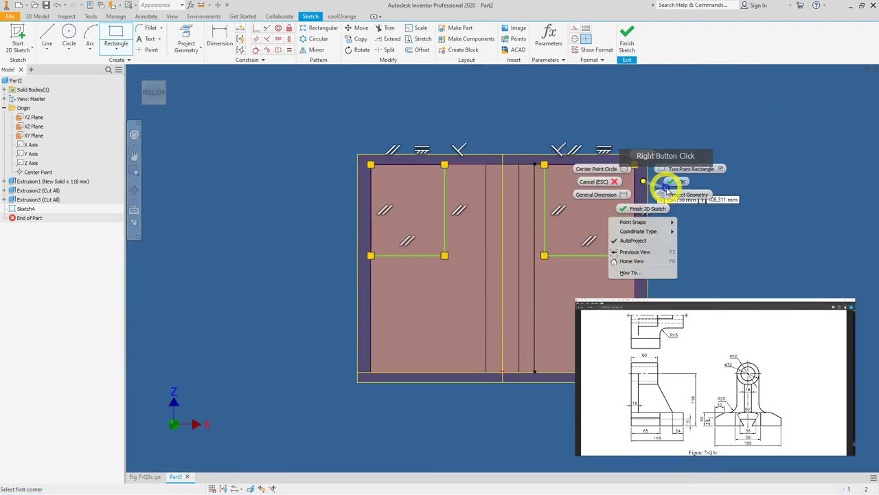
left_click(667, 184)
- Dimension the distance from the base's end edge at the origin to the rectangles' inner edge as 65 mm
left_click(220, 42)
left_click(589, 255)
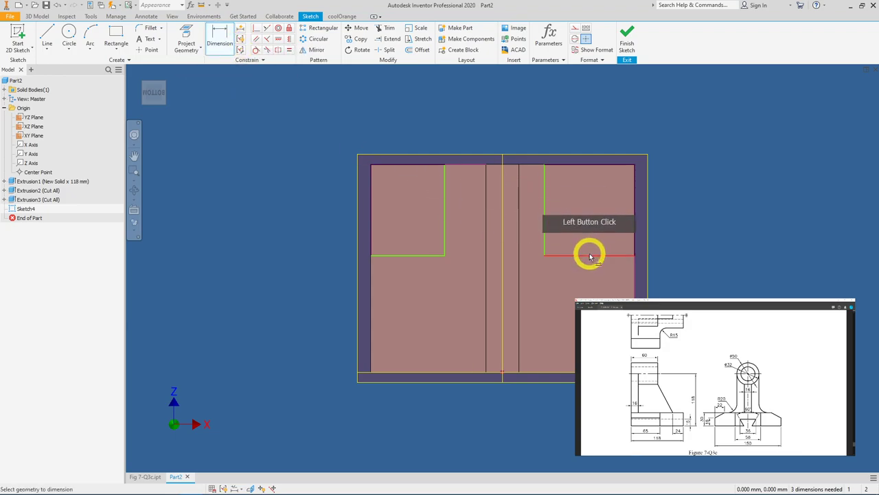
left_click(549, 372)
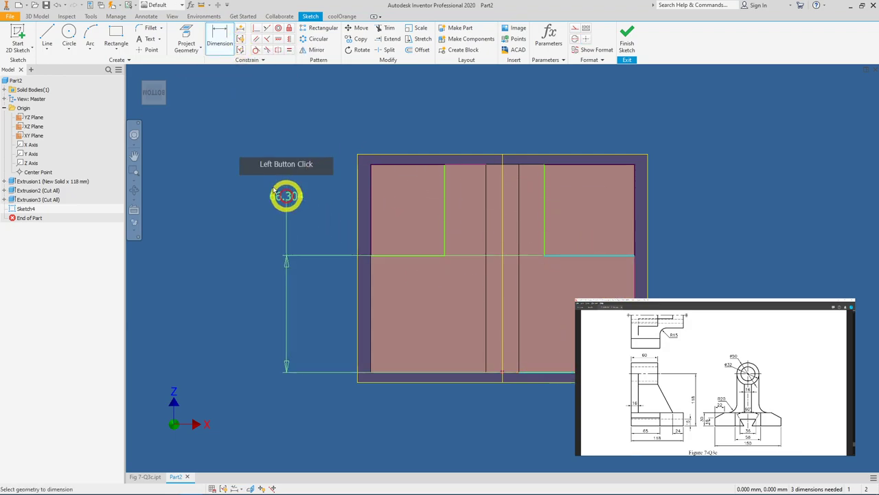
left_click(144, 72)
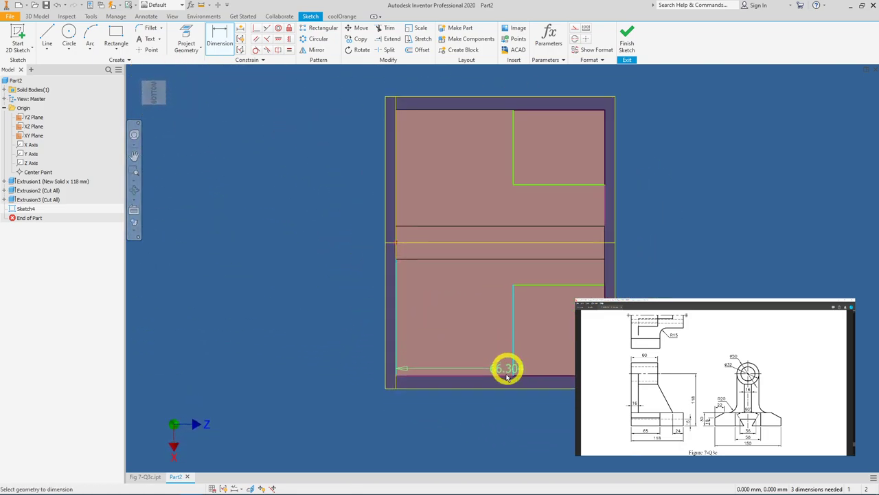
left_click(489, 428)
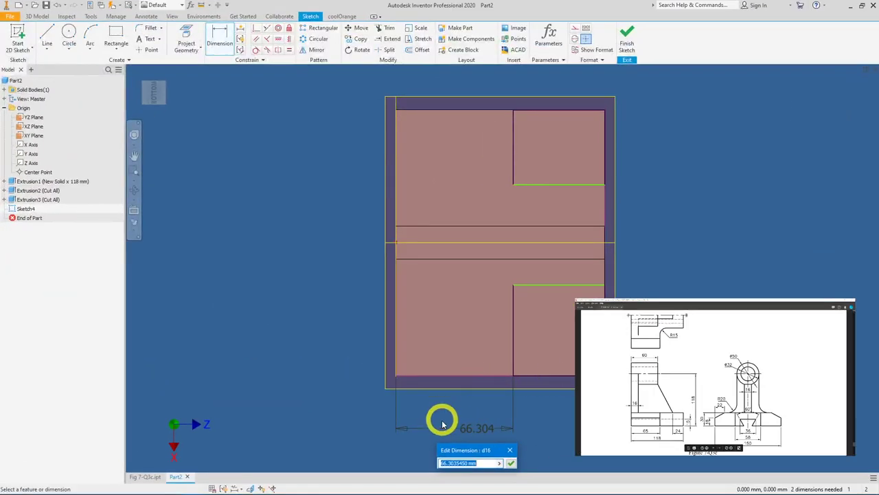
type("65")
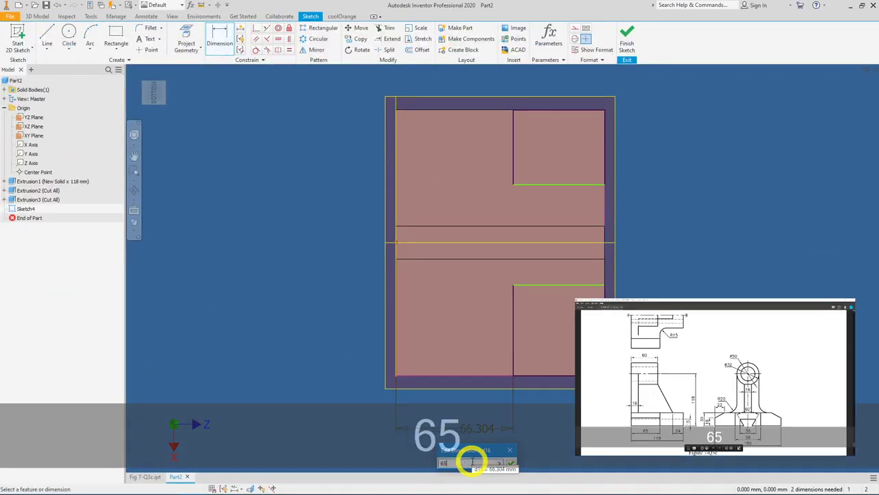
key("Return")
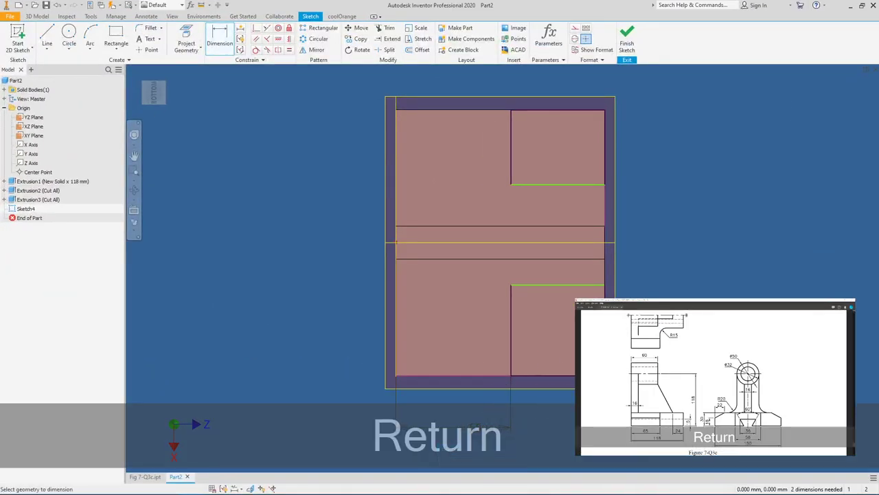
- Dimension the gap between the two rectangles' facing edges as 58 mm
middle_click_drag(654, 278, 656, 292)
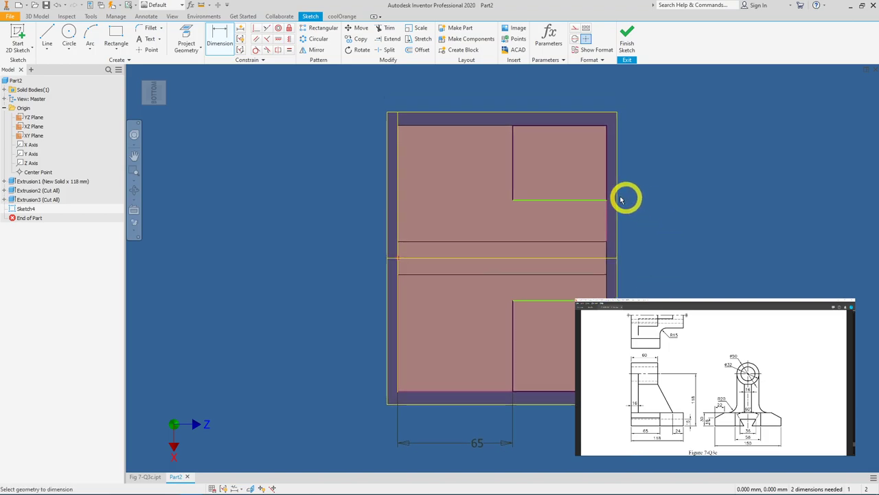
left_click(588, 202)
left_click(584, 300)
left_click(659, 265)
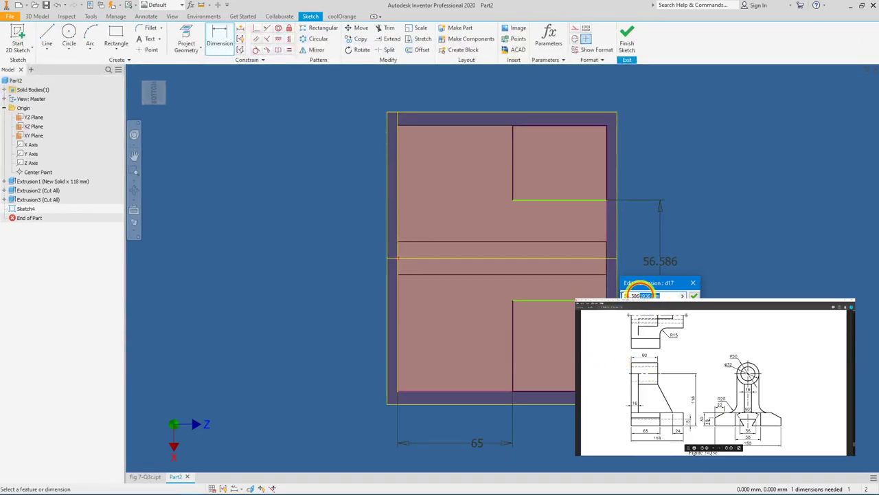
left_click(639, 294)
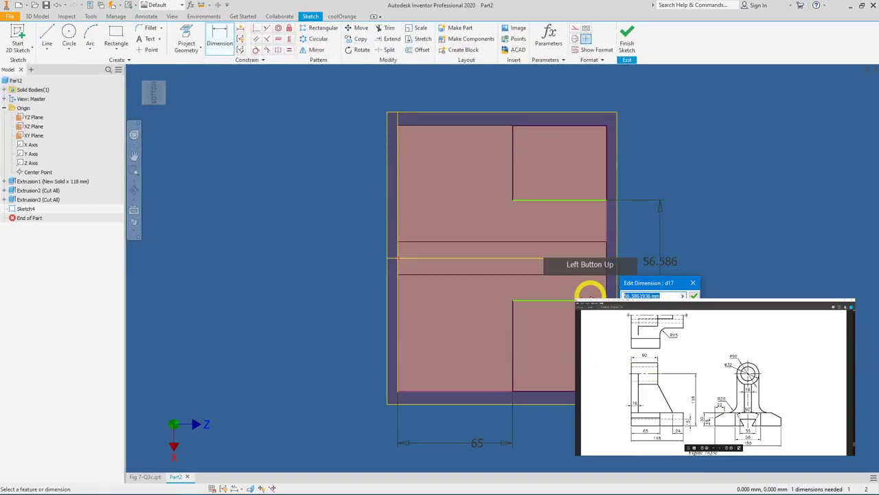
key("End")
key("Home")
left_click(649, 295)
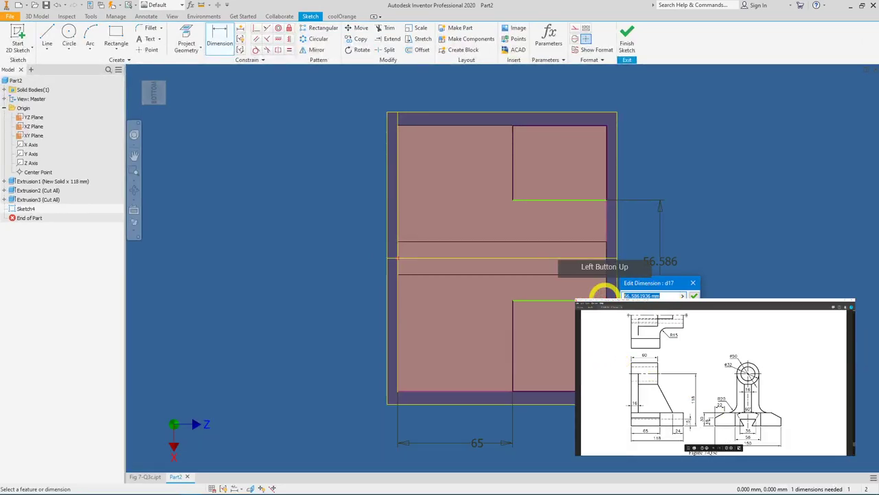
type("58")
key("Return")
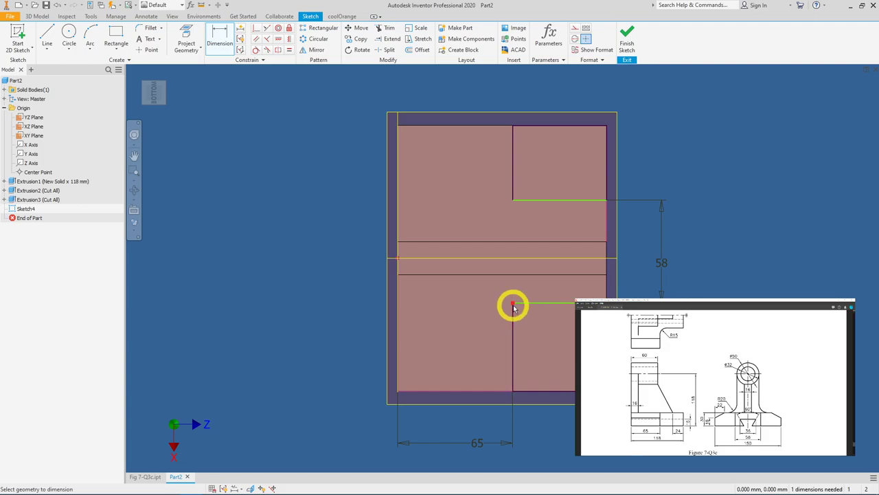
- End dimensioning and shift one rectangle's edge away from its position to test the sketch's remaining freedom
right_click(535, 320)
left_click(556, 308)
mouse_move(552, 309)
left_mouse_down()
mouse_move(554, 332)
mouse_move(550, 301)
mouse_move(551, 334)
mouse_move(547, 298)
mouse_move(545, 308)
mouse_move(564, 314)
left_mouse_up()
left_click(630, 253)
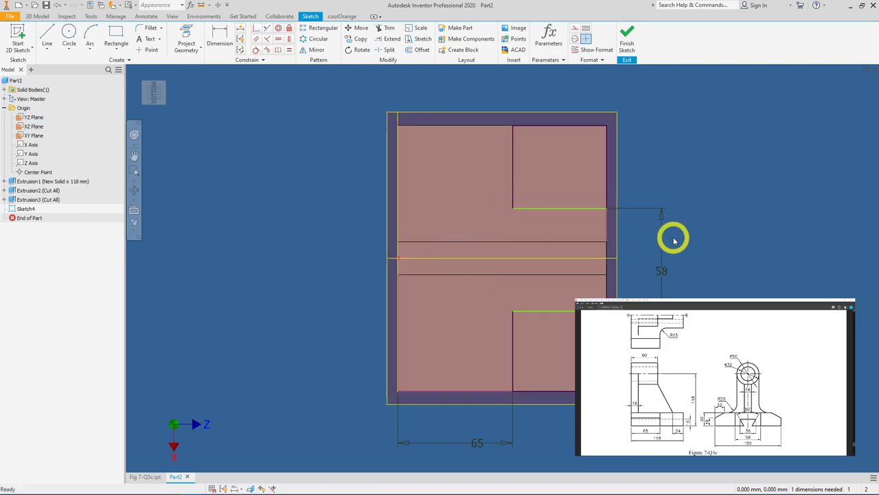
left_click(278, 54)
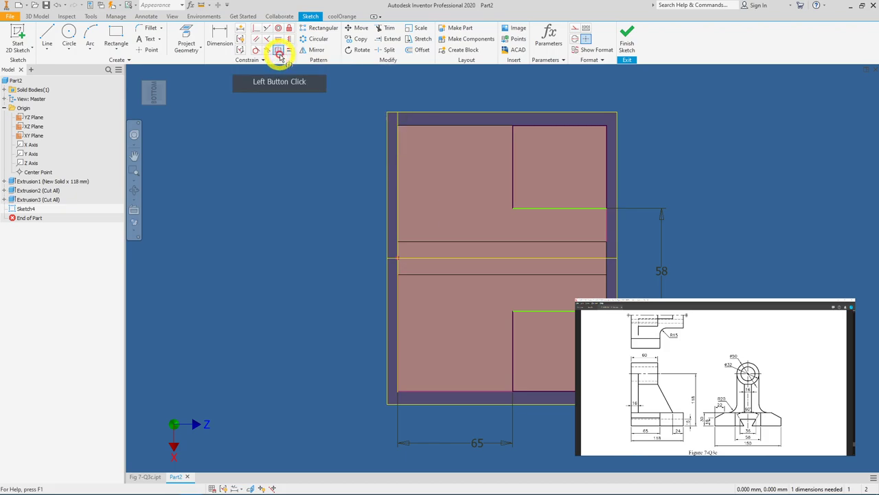
left_click(577, 209)
left_click(567, 311)
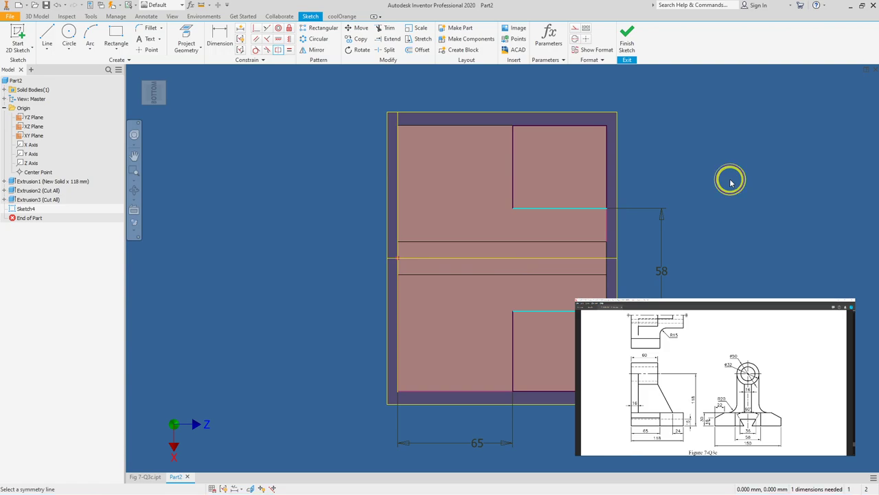
right_click(754, 180)
left_click(648, 123)
left_click(770, 199)
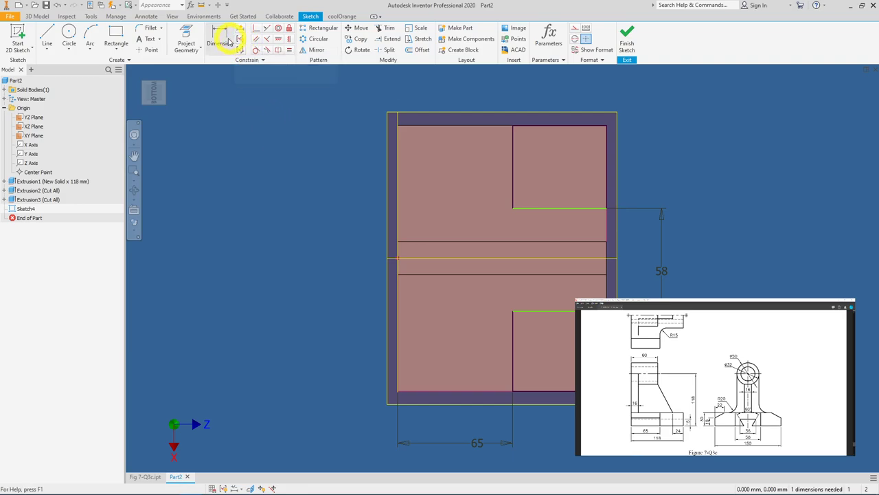
- Project the base's centre plane, constrain the rectangles' facing edges symmetric about it, and finish the sketch
left_click(194, 39)
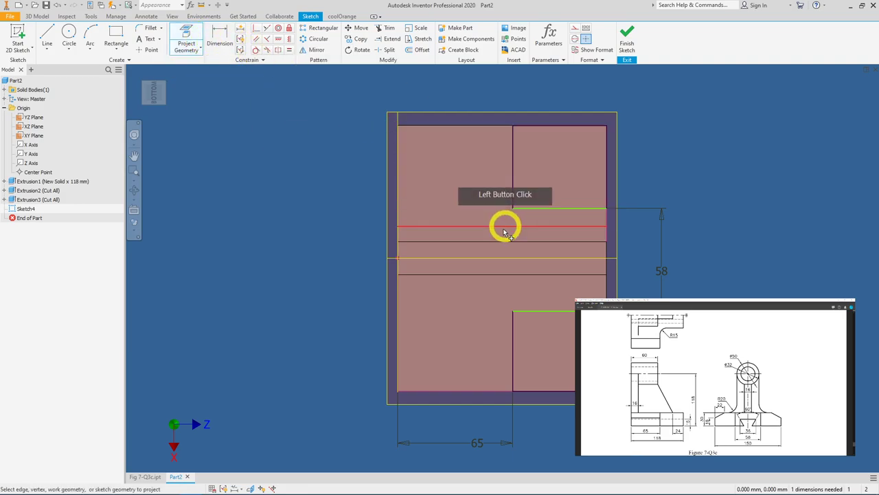
left_click(500, 258)
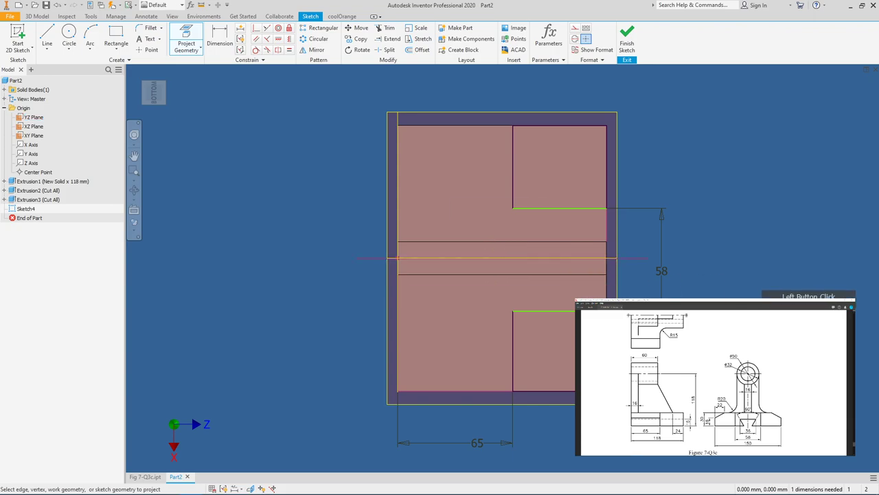
left_click(278, 51)
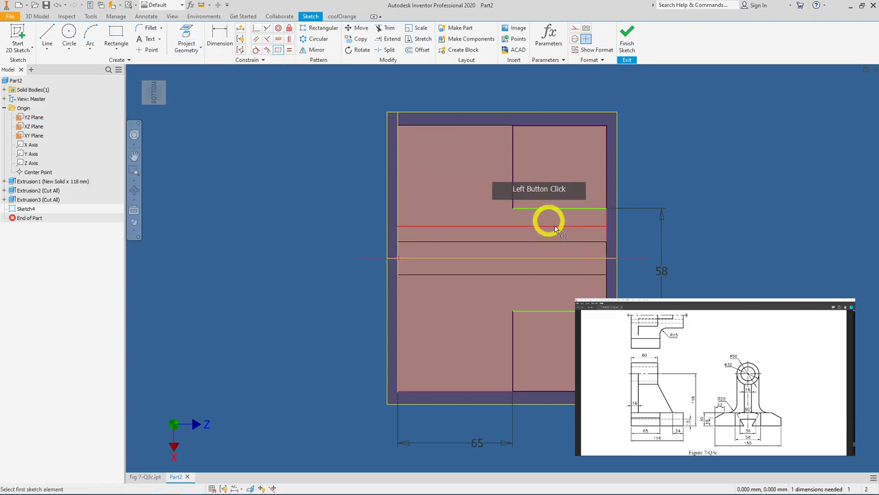
left_click(586, 208)
left_click(605, 310)
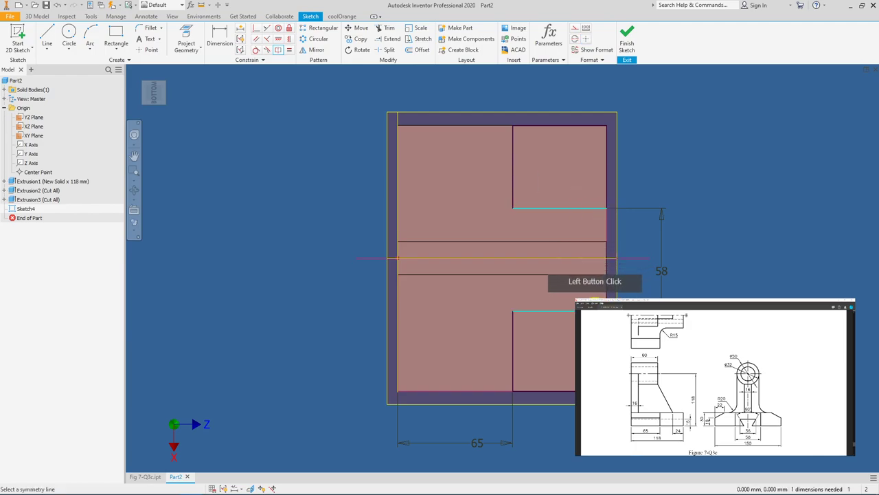
left_click(643, 260)
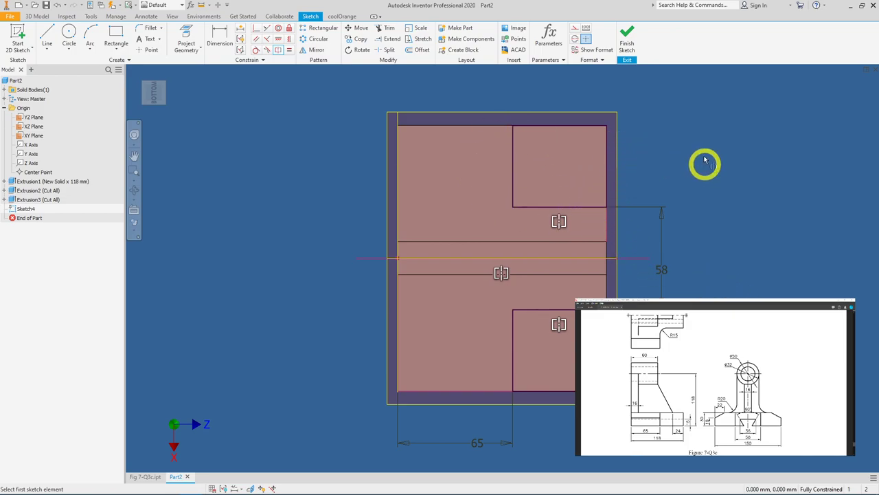
left_click(632, 54)
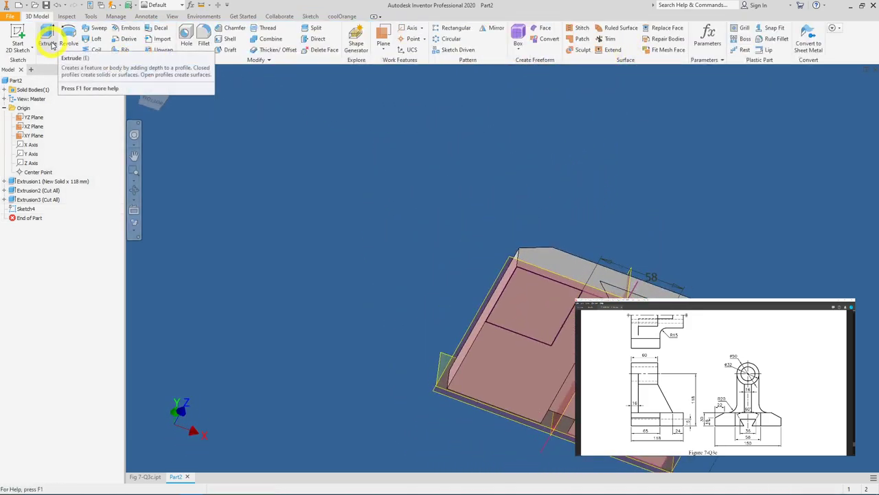
- Extrude both corner rectangles as a cut through all, with the direction flipped into the base
left_click(49, 38)
left_click(536, 313)
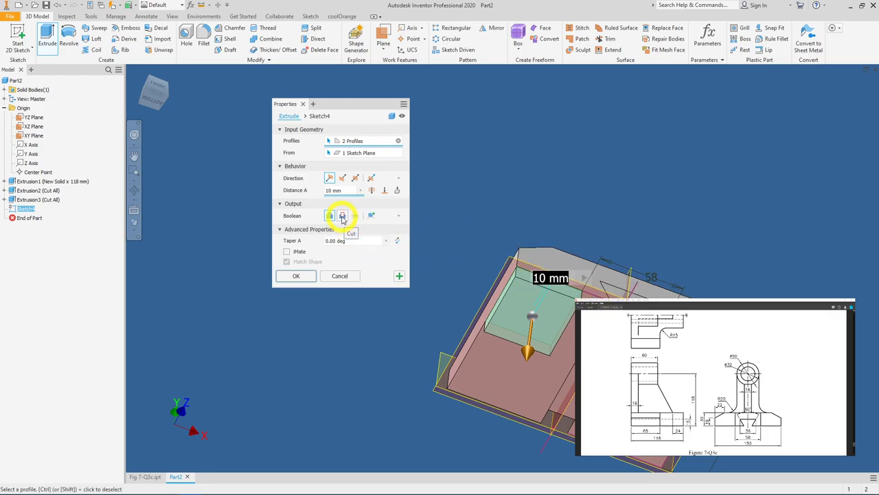
left_click(342, 216)
left_click(342, 177)
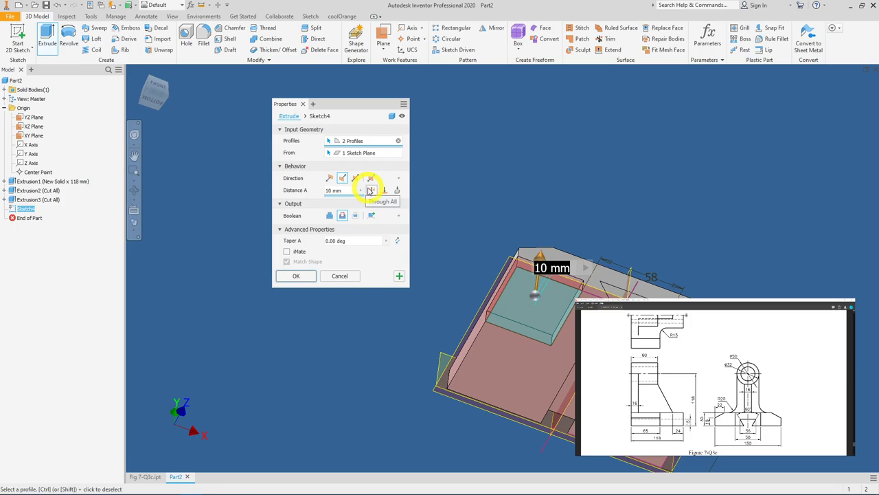
left_click(370, 191)
left_click(296, 275)
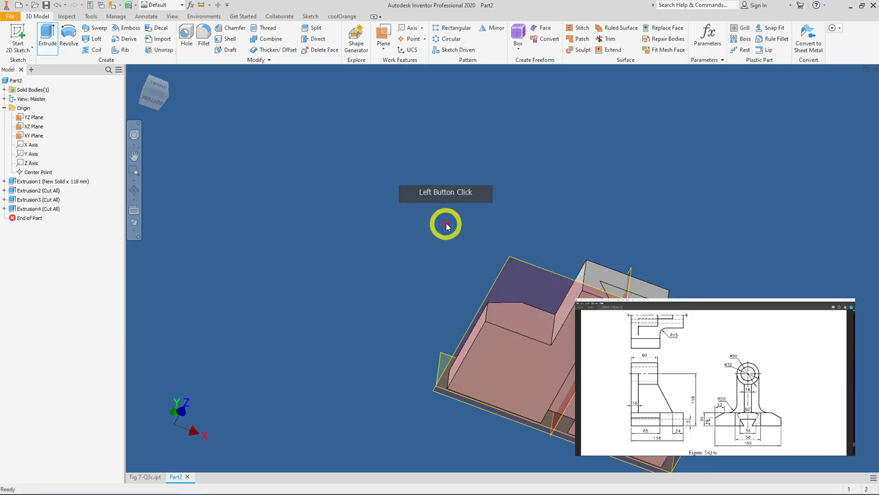
- Start a new sketch on the base's full-width end face, opposite the corner cutouts
middle_click_drag(465, 204, 502, 252, "shift")
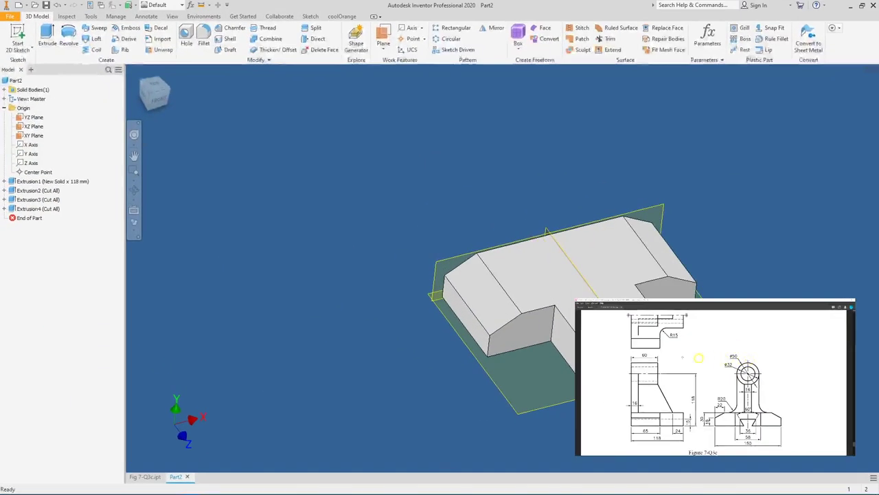
mouse_move(518, 314)
middle_mouse_down("shift")
mouse_move(546, 287)
mouse_move(621, 294)
mouse_move(563, 266)
mouse_move(509, 310)
middle_mouse_up("shift")
left_click(510, 315)
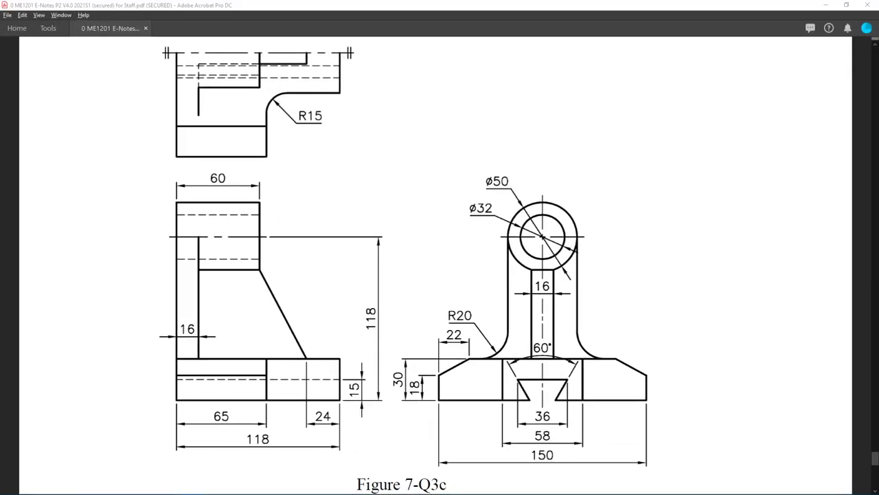
left_click(222, 199)
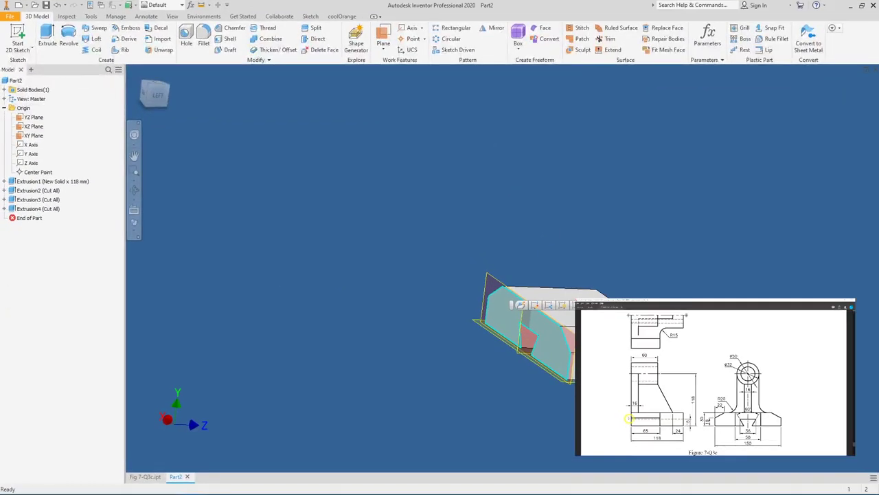
left_click(551, 337)
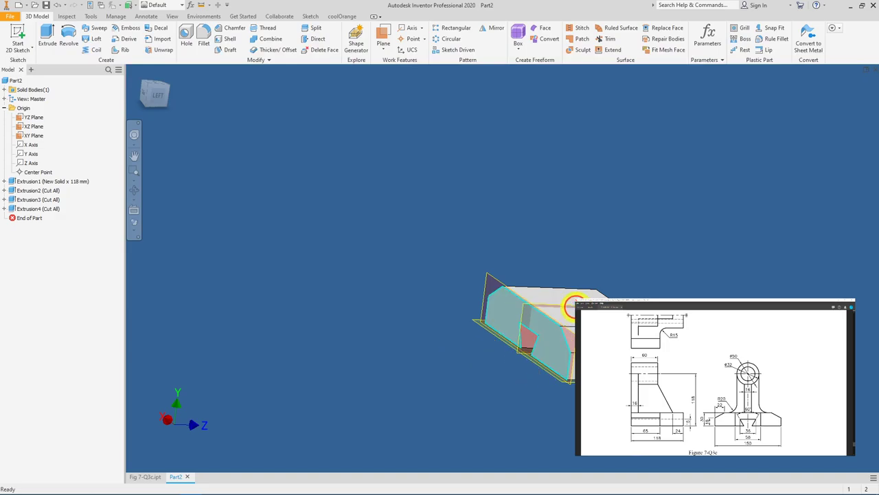
left_click(574, 306)
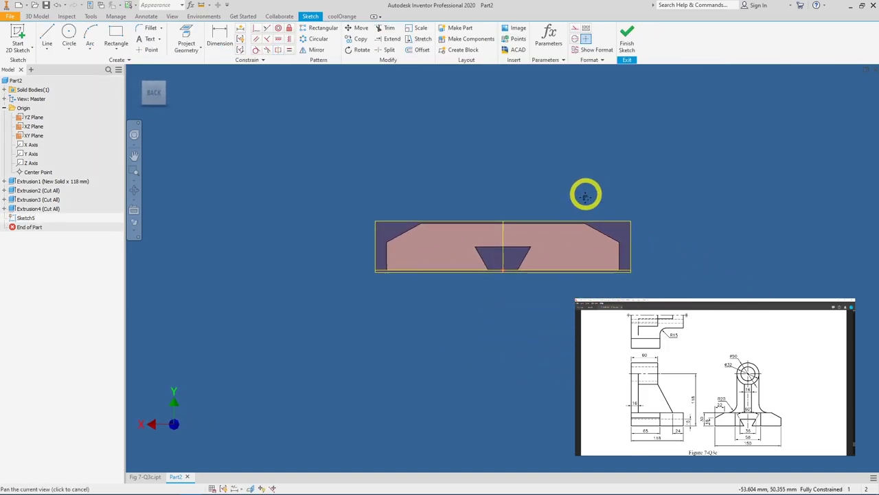
left_click_drag(586, 193, 570, 316)
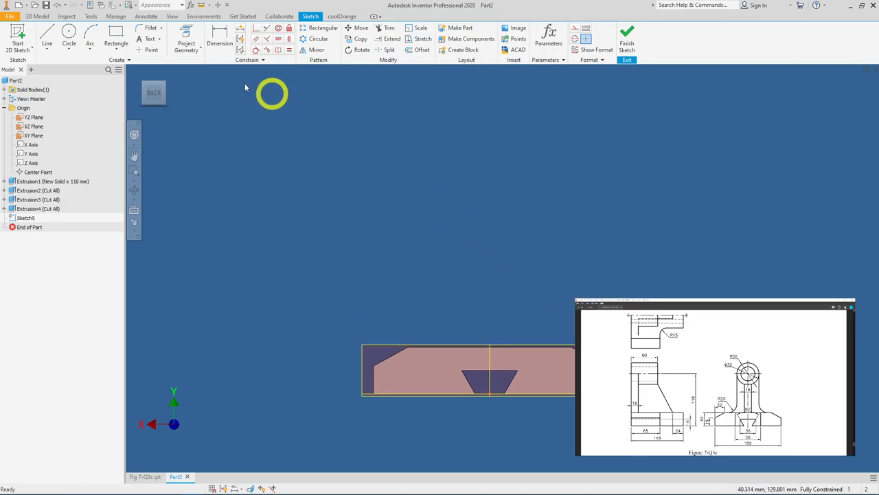
- Project the vertical centre plane and draw a circle about 64 mm in diameter on it, centred about 118 mm above the base's underside
left_click(69, 34)
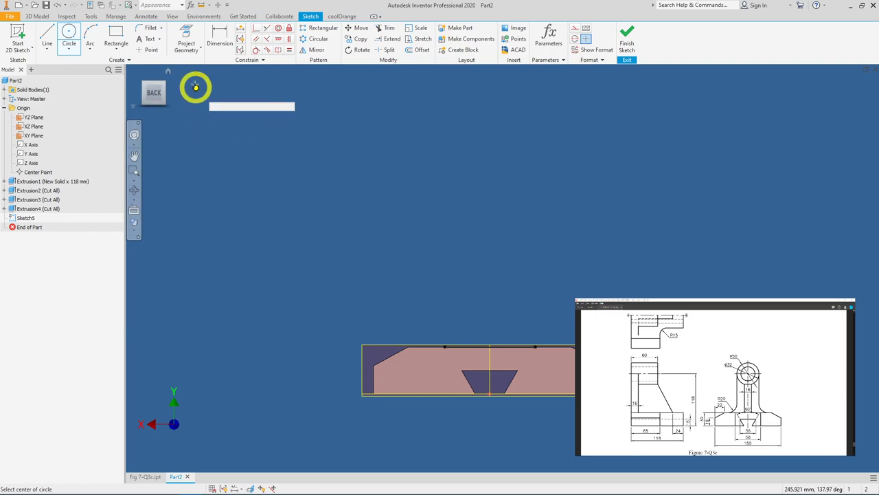
left_click(185, 38)
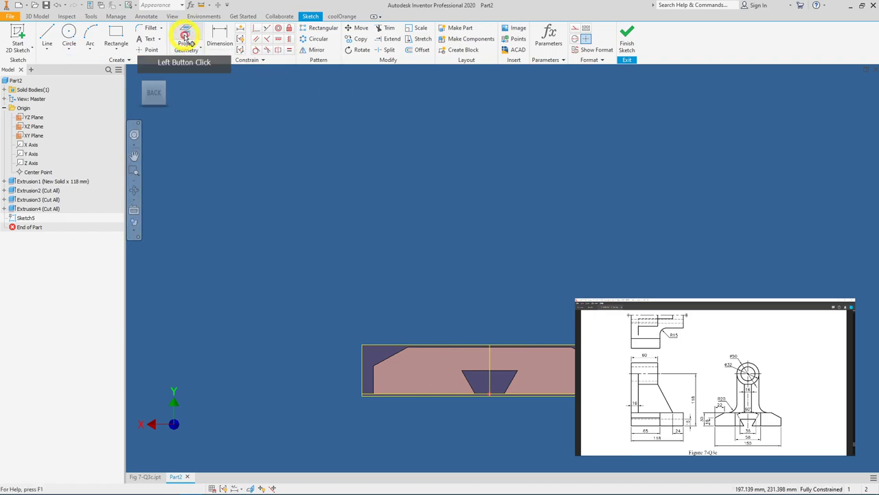
left_click(491, 383)
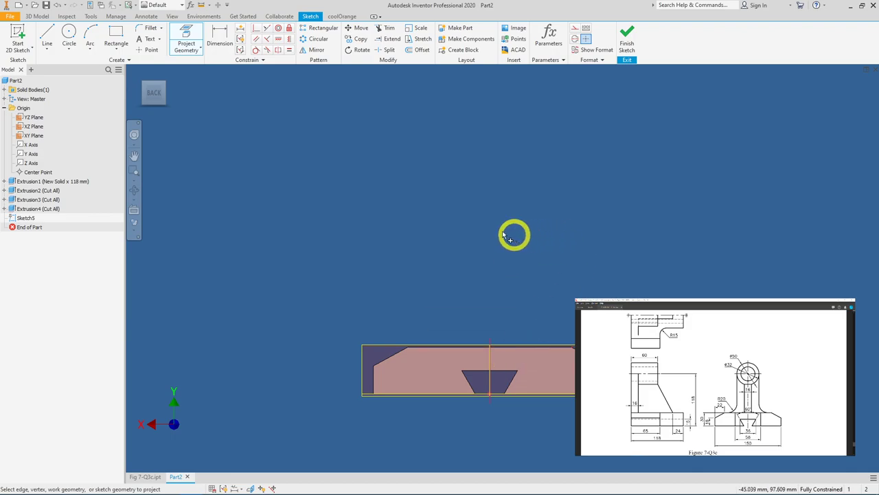
left_click(70, 34)
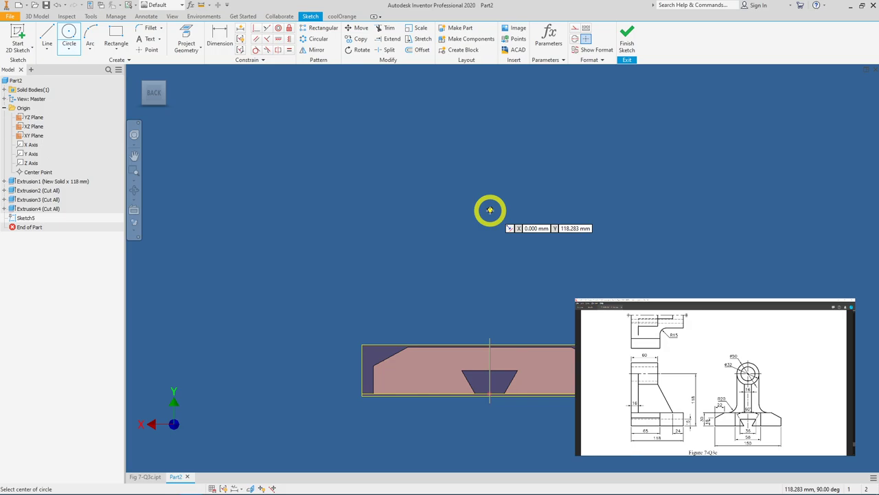
left_click(490, 210)
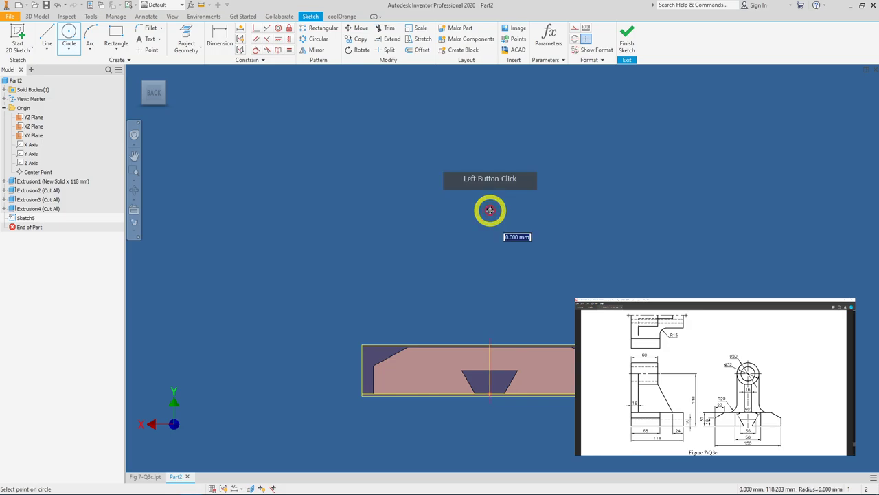
left_click(513, 254)
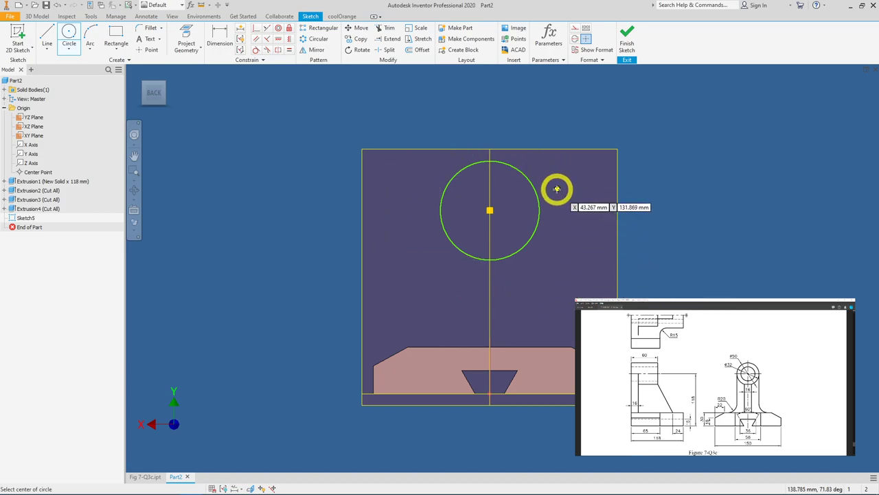
- Dimension the height of the circle's centre above the base's bottom edge as 118 mm
left_click(227, 42)
left_click(438, 373)
left_click(422, 396)
left_click(304, 348)
double_click(356, 374)
type("1")
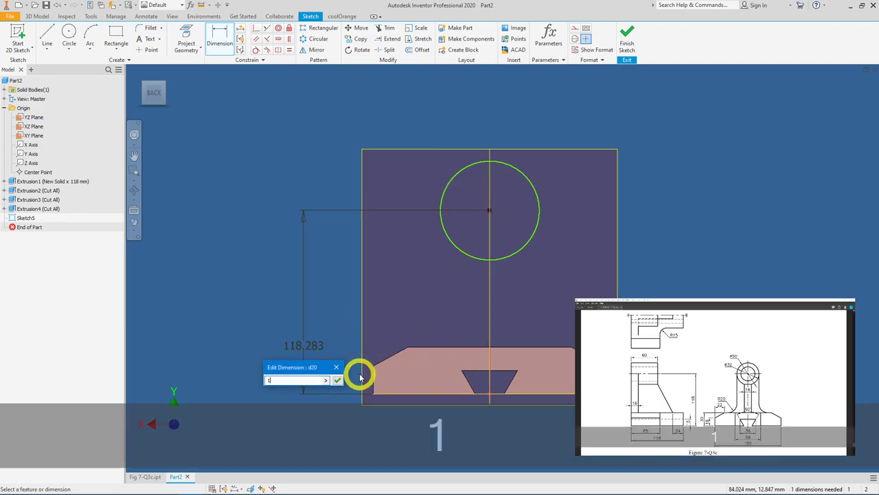
type("18")
left_click(337, 380)
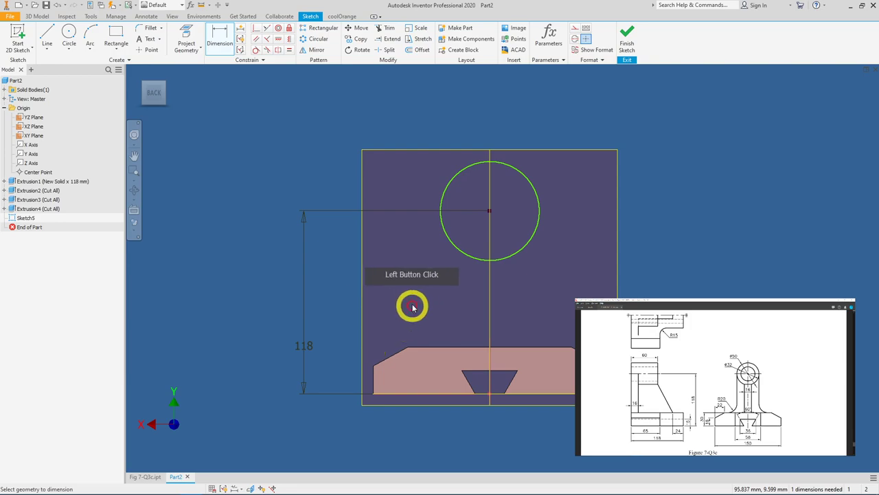
- Dimension the circle's diameter as 50 mm and finish the sketch
left_click(447, 240)
left_click(408, 126)
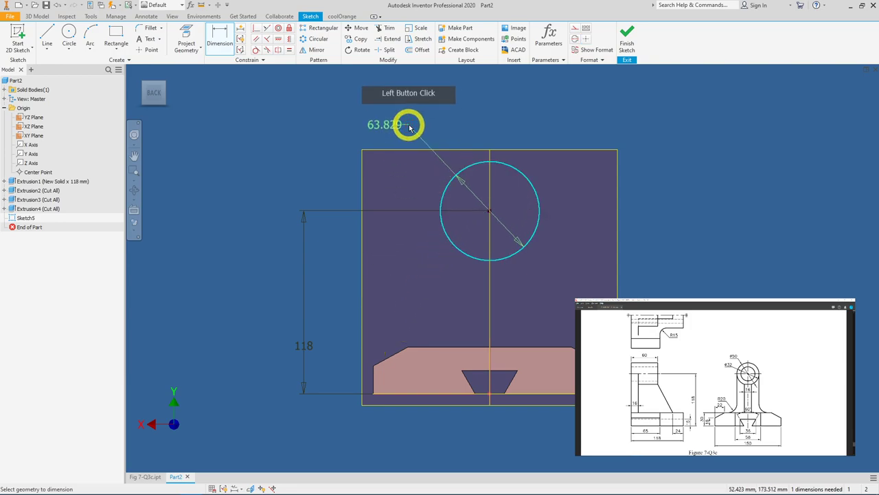
type("50")
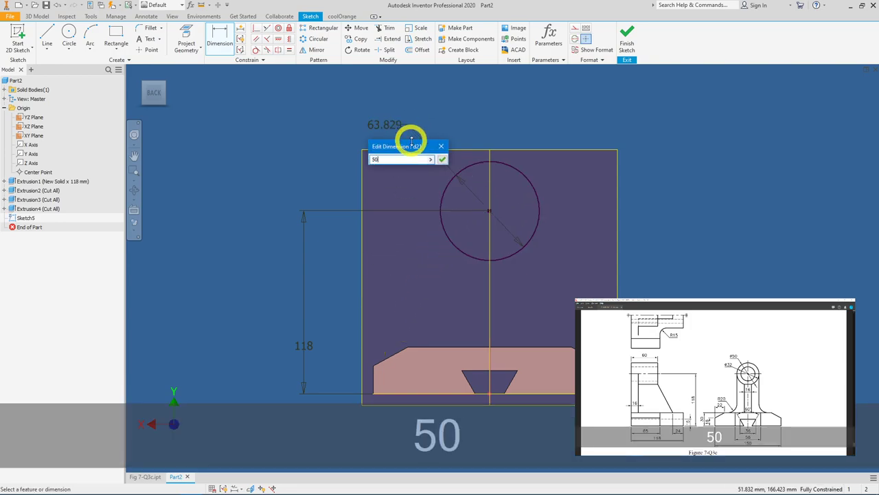
left_click(442, 159)
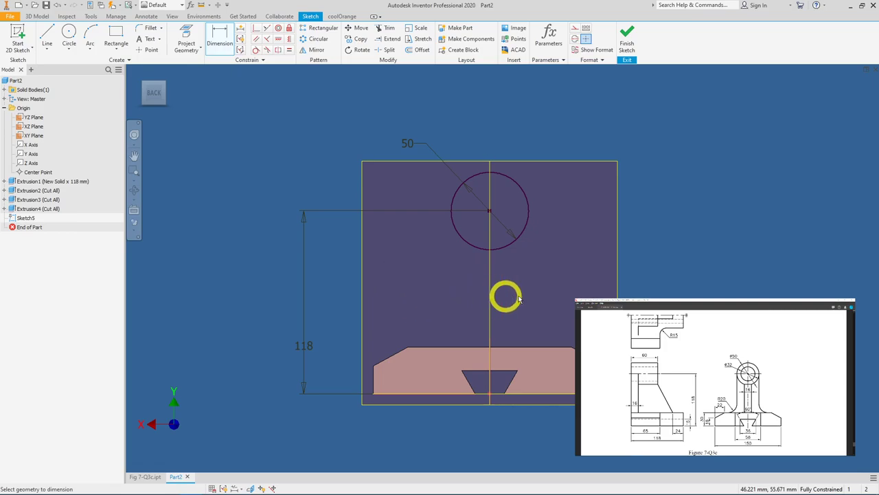
left_click(627, 44)
- Extrude both halves of the circle 60 mm as a join, with the direction flipped over the base
left_click(48, 33)
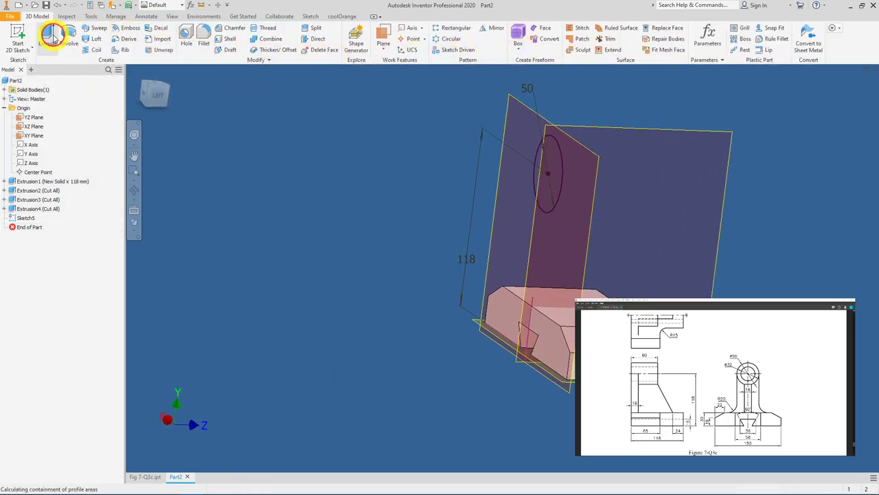
left_click(564, 174)
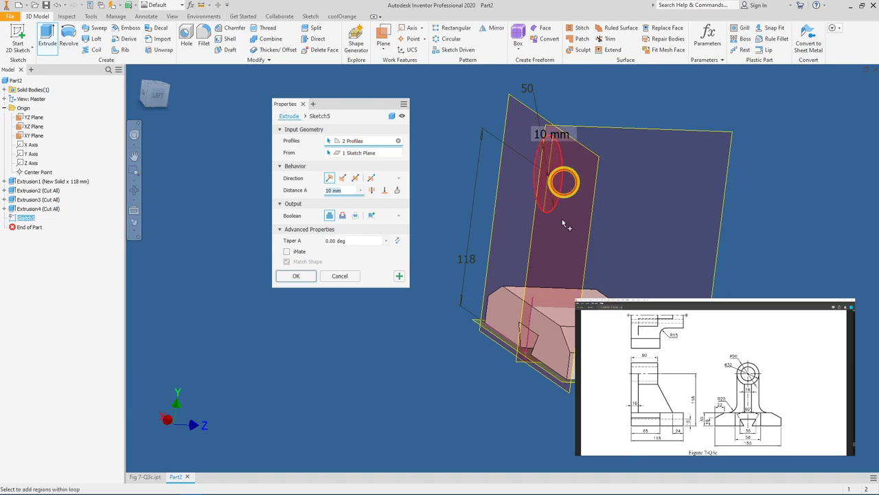
left_click(528, 354)
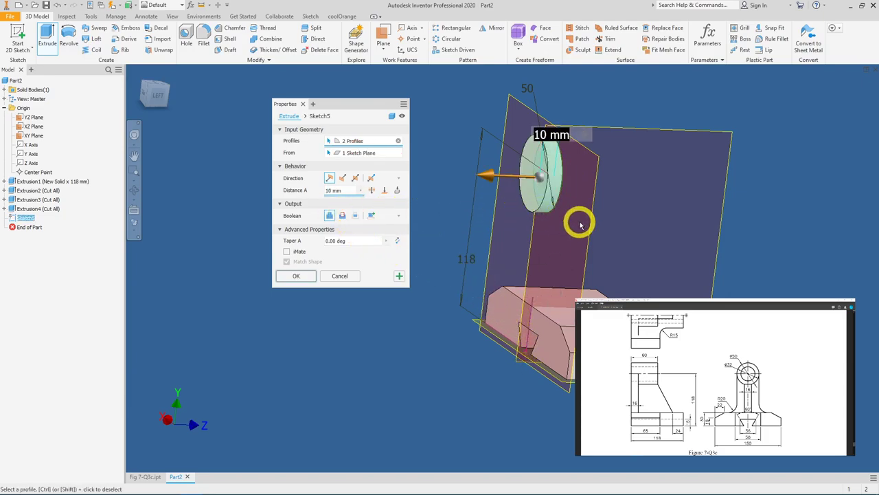
middle_click_drag(622, 259, 557, 251, "shift")
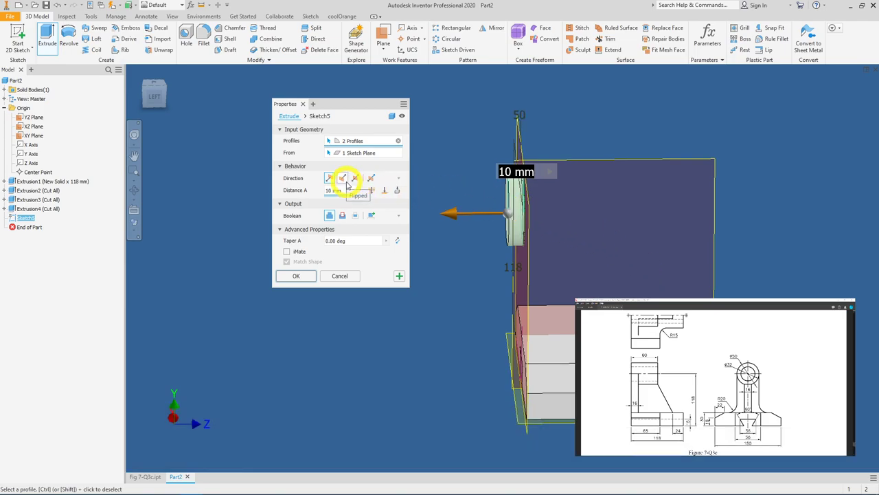
left_click(345, 180)
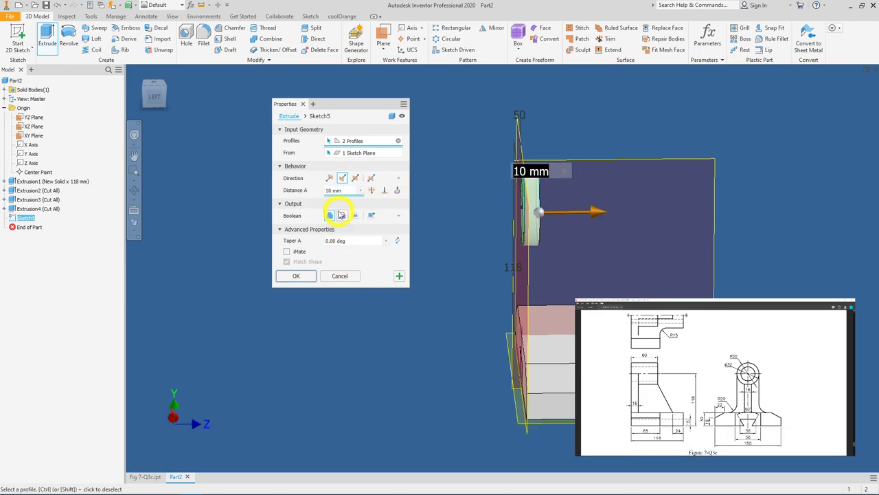
type("60")
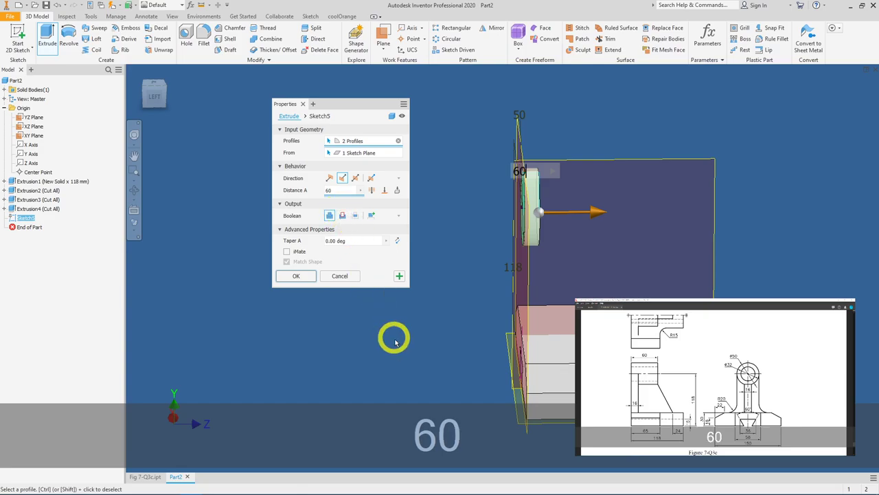
middle_click_drag(522, 275, 601, 228, "shift")
middle_click_drag(688, 240, 669, 263, "shift")
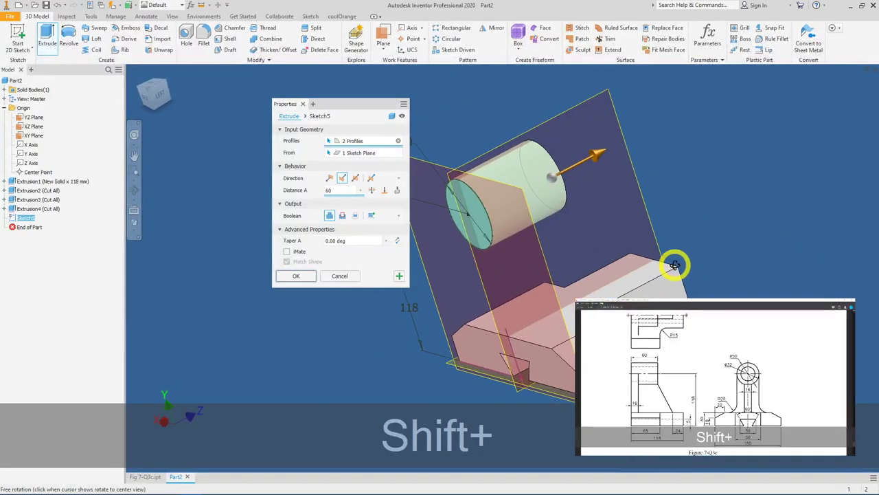
left_click(306, 282)
- Start a sketch on the boss's rear end face and draw a rectangle as wide as the circle, from its centre height down to the base's top edge
middle_click_drag(236, 290, 262, 336, "shift")
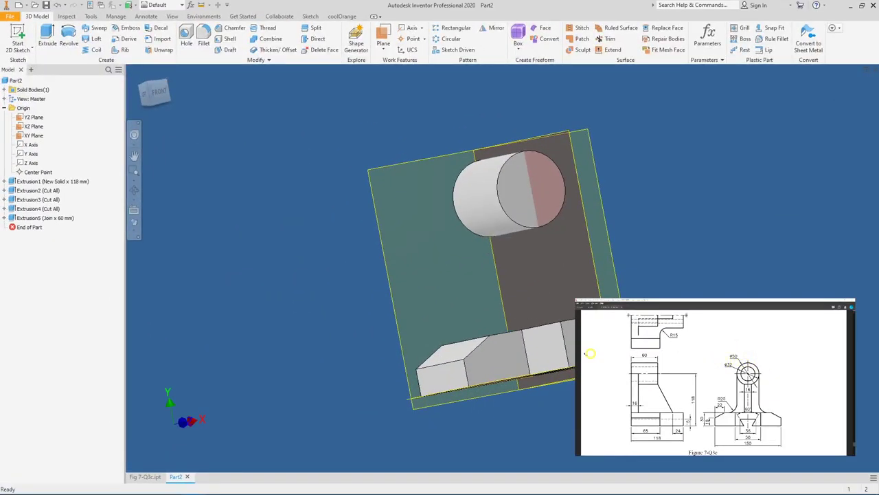
middle_click_drag(520, 298, 530, 246, "shift")
left_click(510, 209)
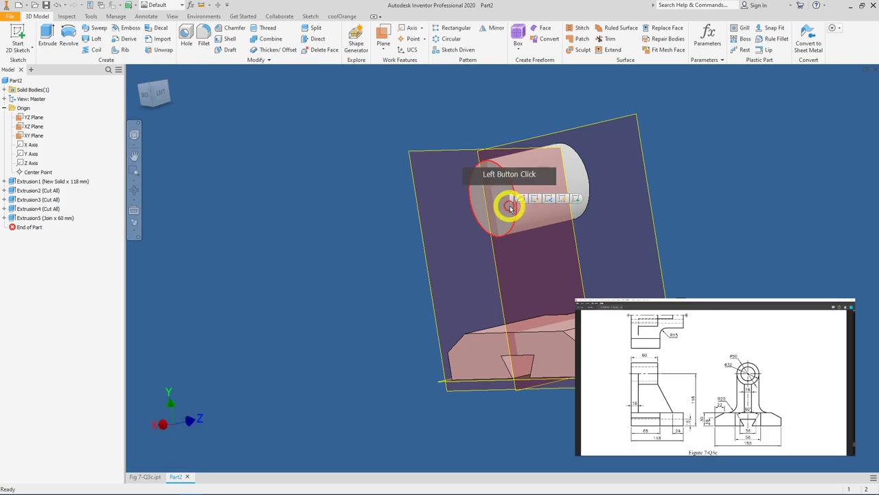
left_click(578, 199)
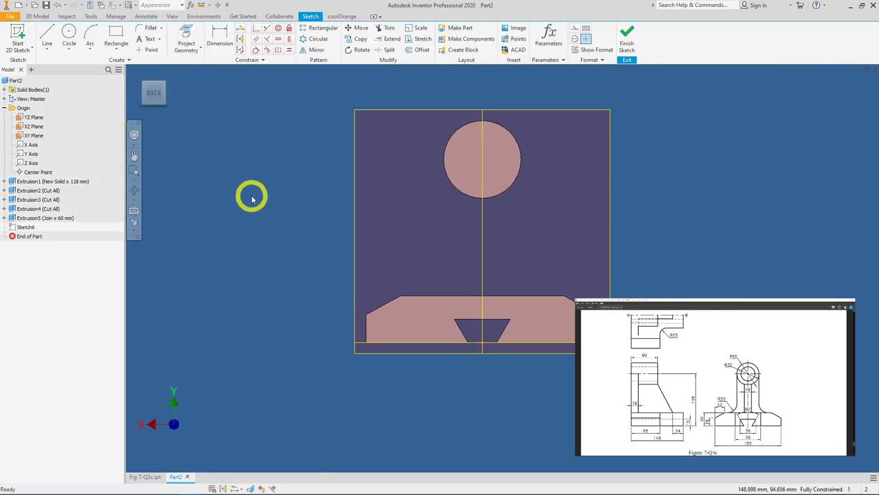
left_click(114, 38)
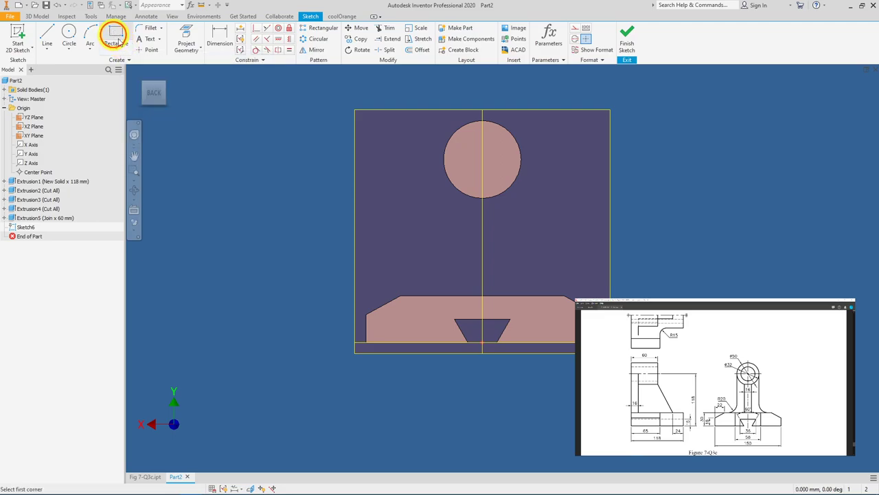
left_click(444, 159)
left_click(521, 296)
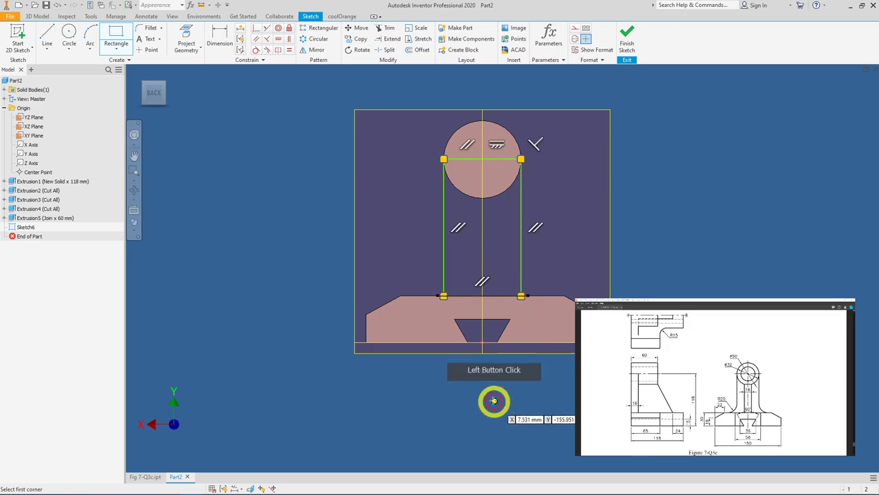
right_click(614, 230)
left_click(531, 214)
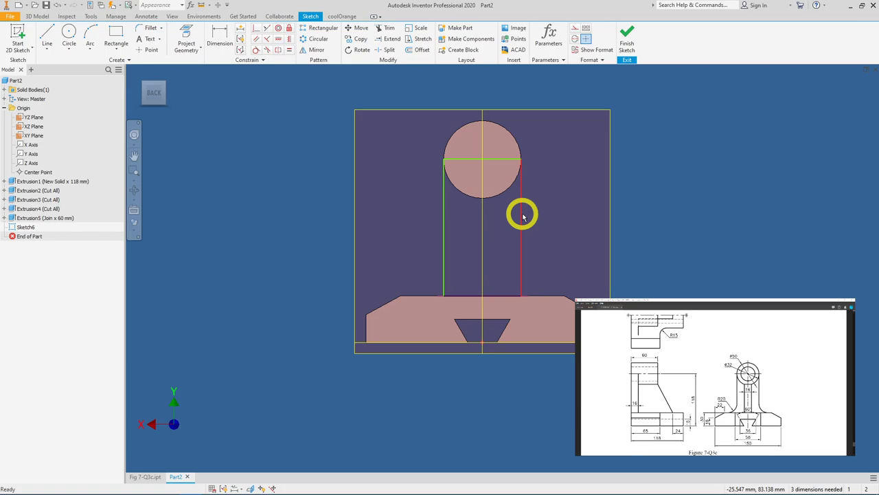
- Stretch the rectangle sideways by moving its right vertical side well beyond the circle
left_click_drag(522, 217, 595, 227)
left_click(670, 261)
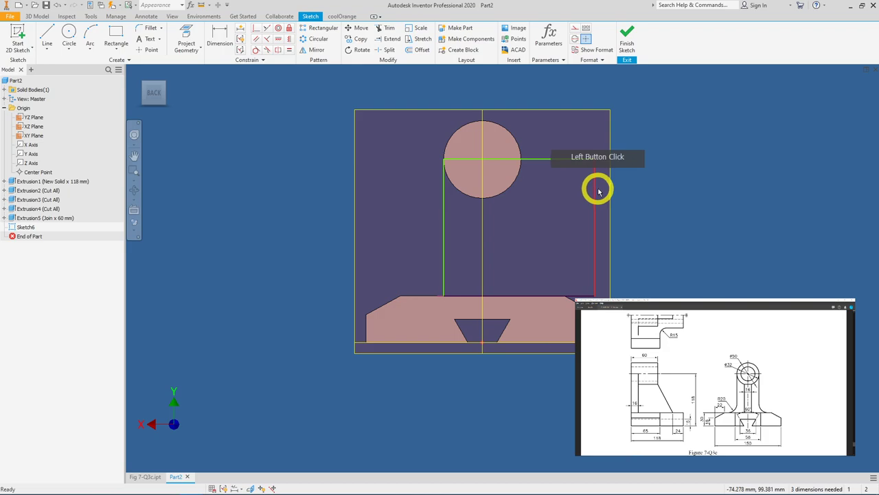
left_click(518, 141)
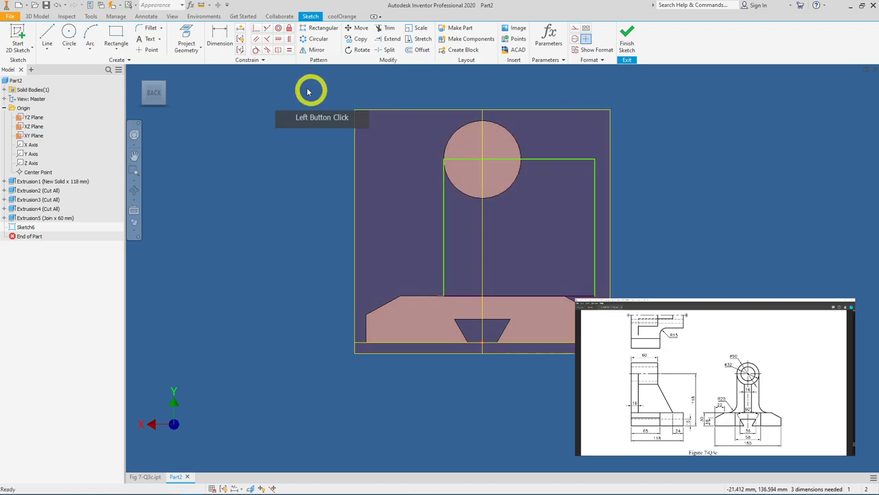
- Make both vertical sides of the rectangle tangent to the boss's circular edge
left_click(254, 52)
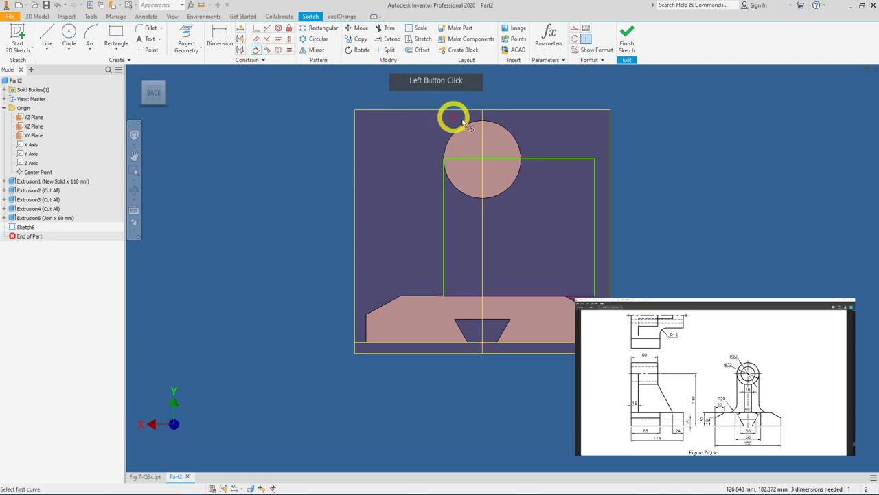
left_click(594, 206)
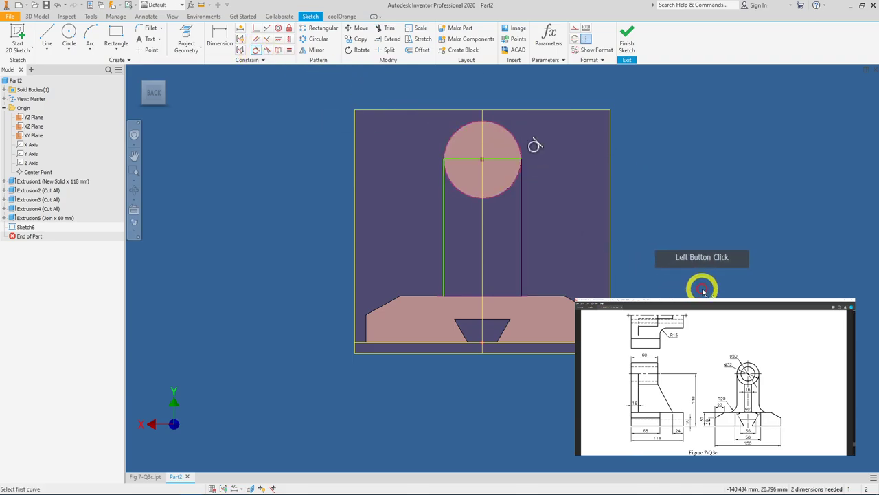
left_click(443, 219)
left_click(454, 186)
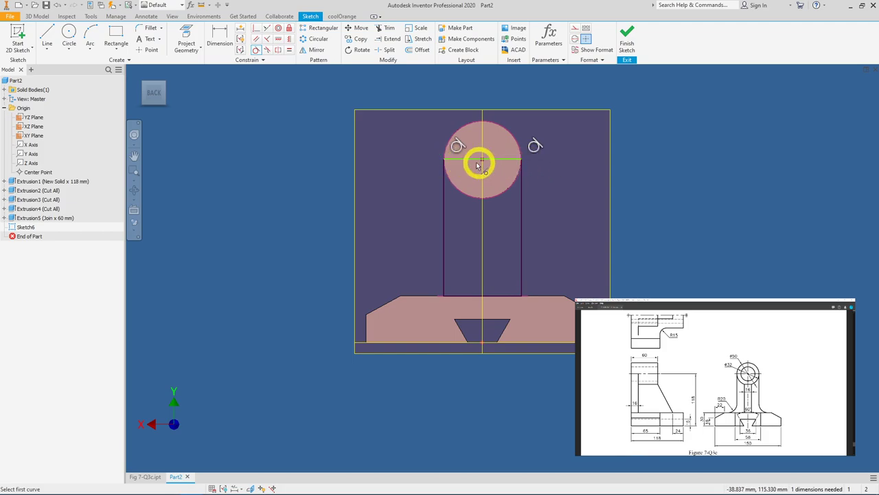
right_click(596, 196)
left_click(625, 191)
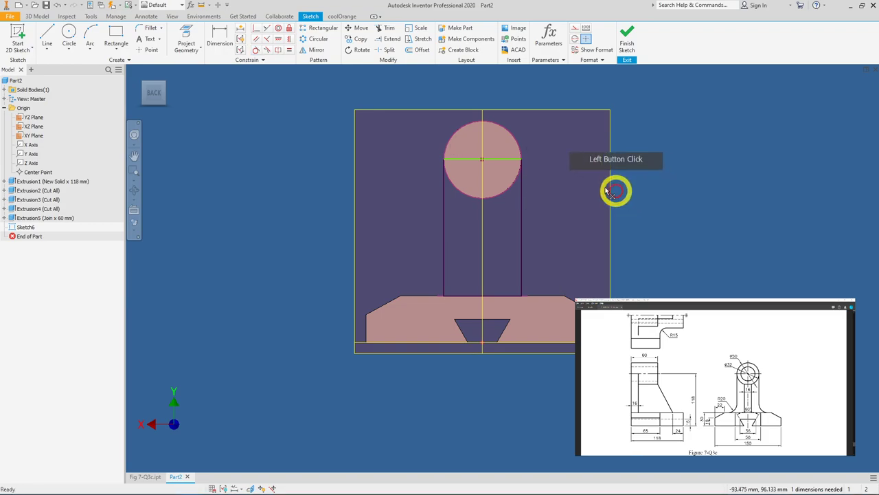
- Move the rectangle's top line up until it lies above the circle
left_click(500, 160)
mouse_move(499, 160)
left_mouse_down()
mouse_move(488, 101)
mouse_move(485, 151)
mouse_move(477, 107)
left_mouse_up()
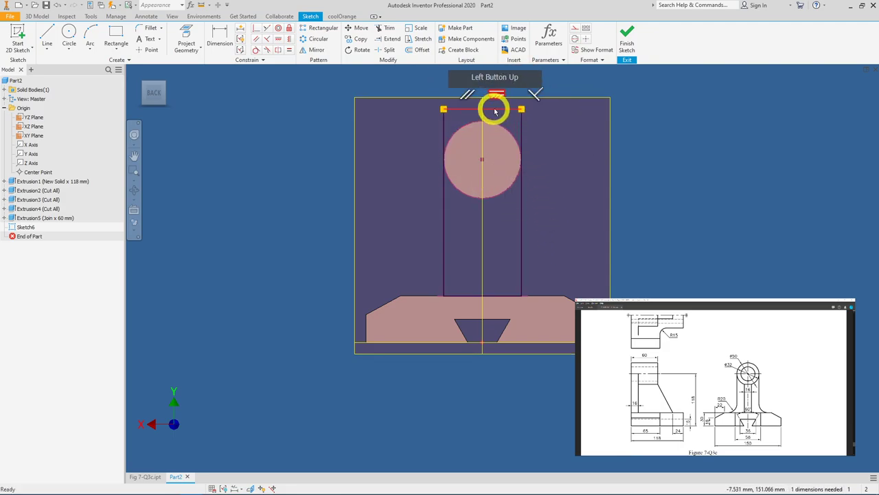
scroll(496, 109, "down", 3)
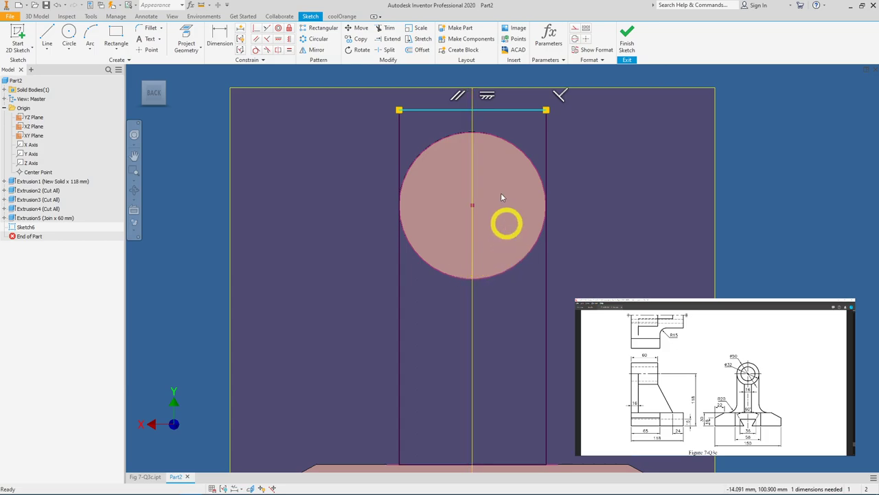
left_click(562, 103)
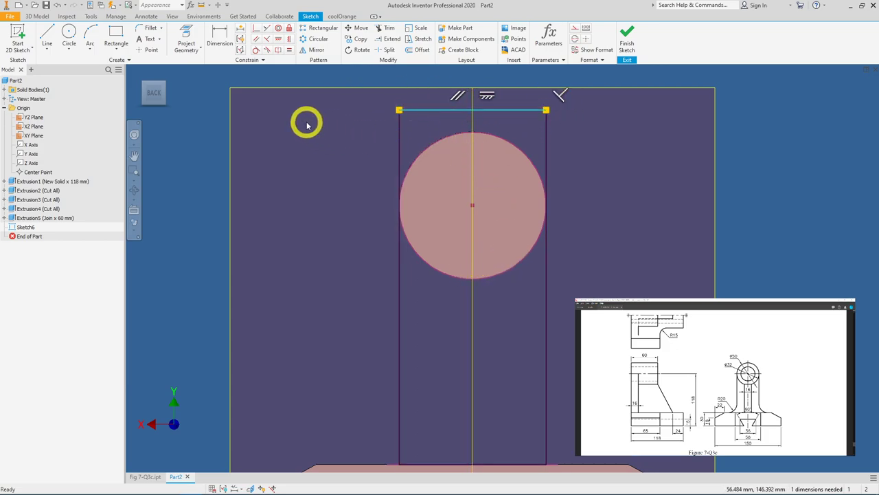
- Make the rectangle's top line coincident with the circle's centre and finish the sketch
left_click(255, 34)
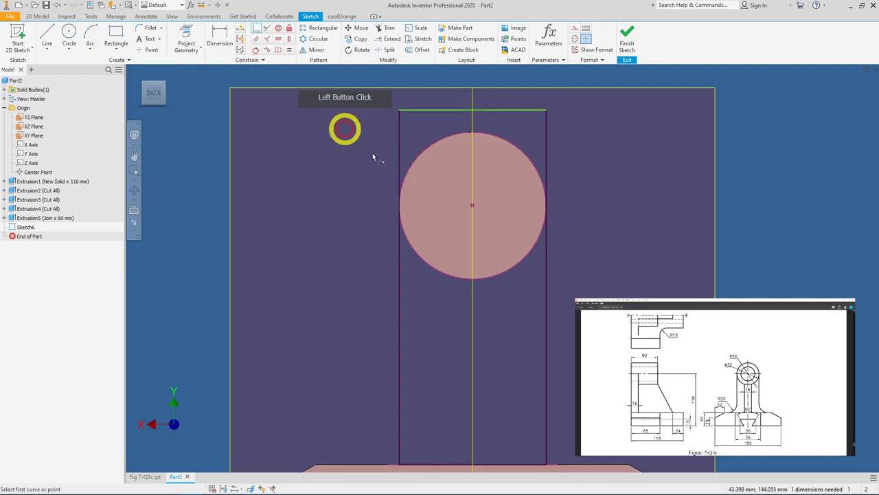
left_click(472, 207)
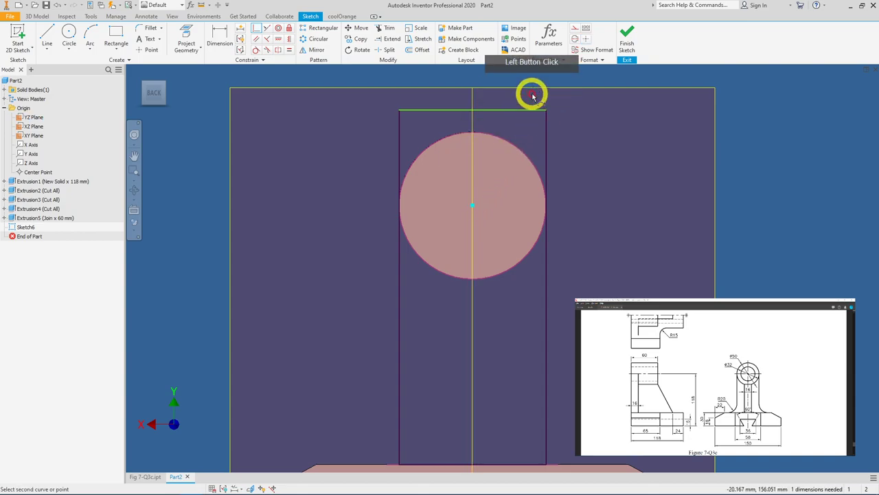
left_click(520, 109)
scroll(677, 213, "down", 3)
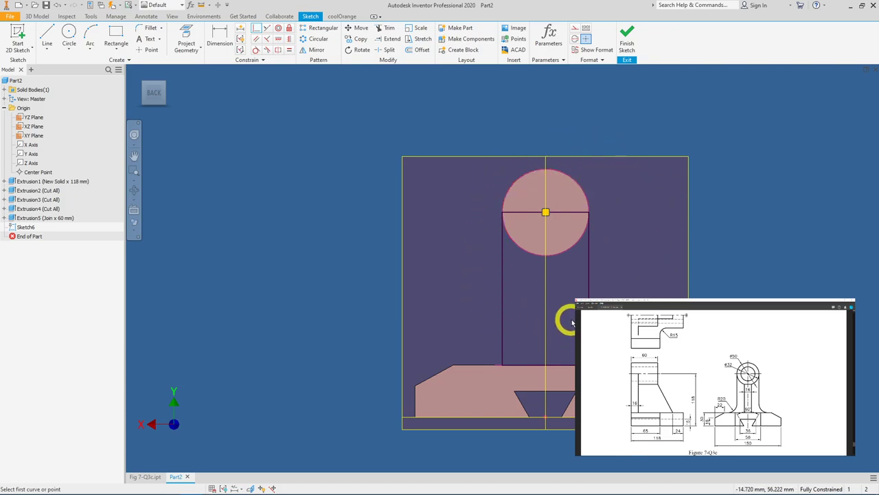
left_click(632, 50)
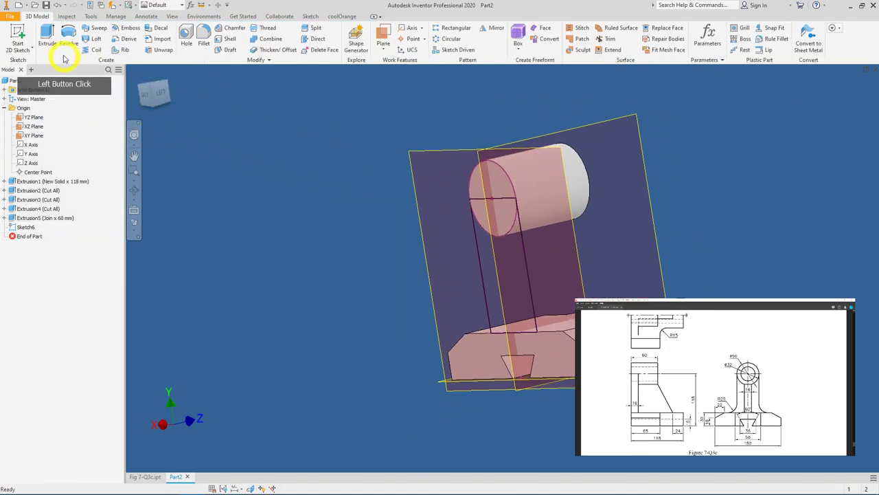
- Extrude the two support profiles between boss and base 16 mm as a join, with the direction flipped underneath the boss
left_click(48, 43)
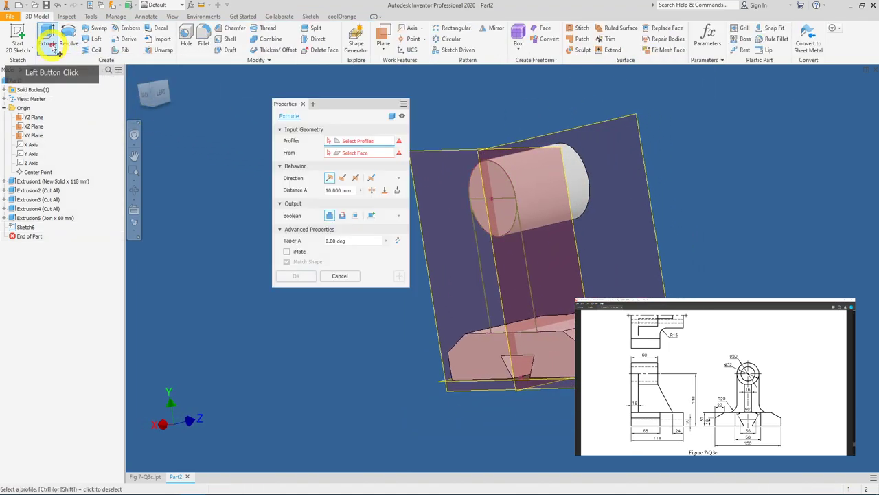
left_click(533, 287)
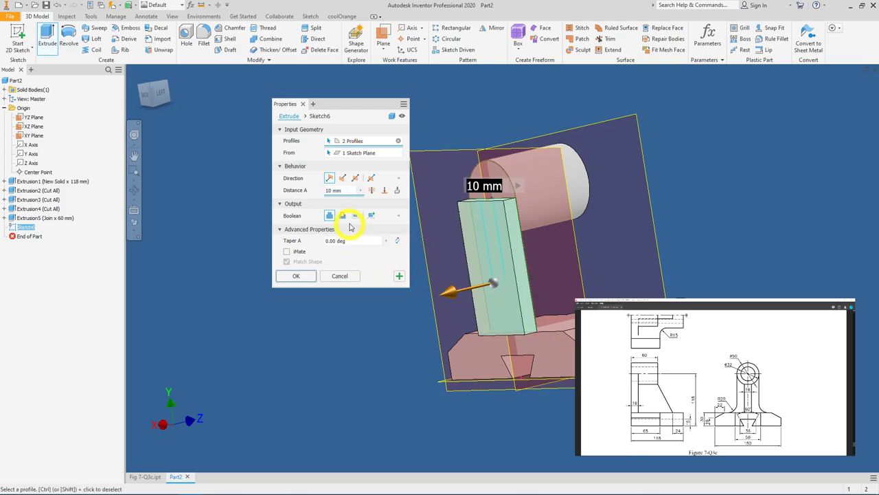
left_click(342, 178)
left_click(342, 215)
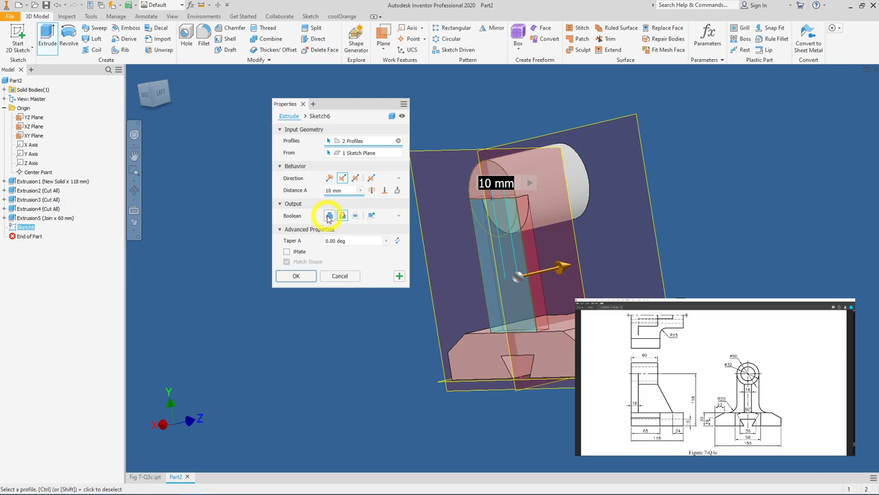
left_click(329, 216)
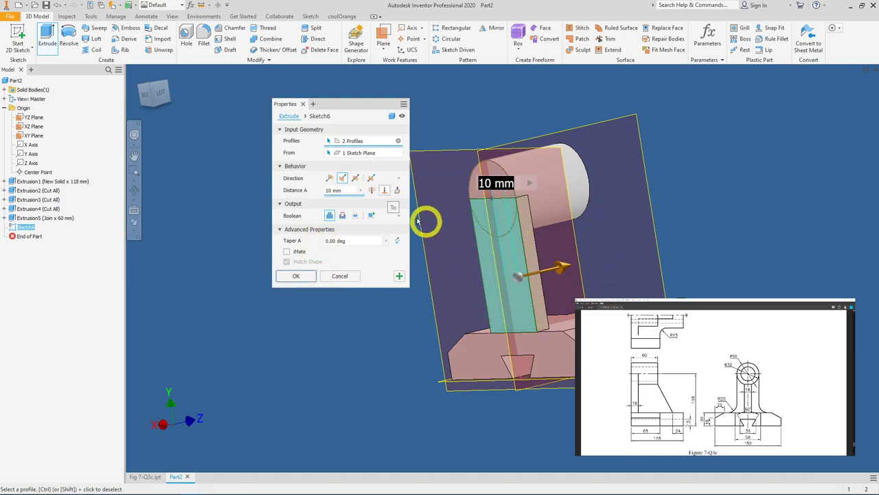
left_click(286, 191)
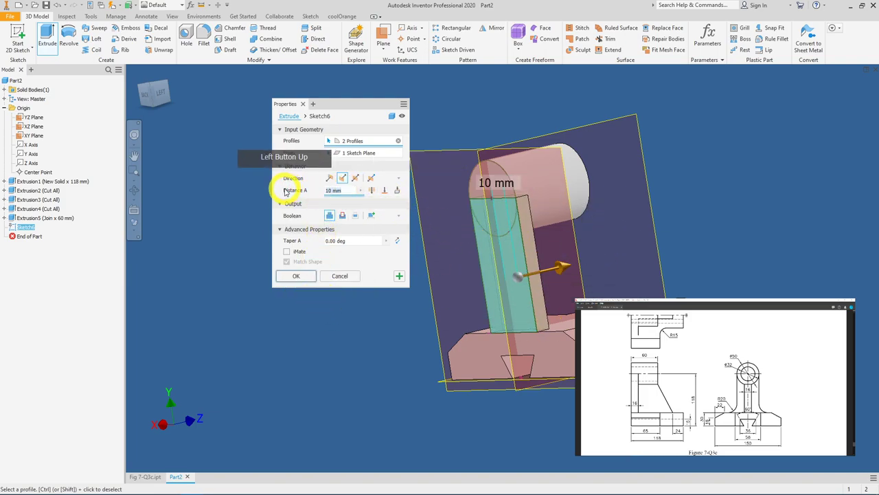
type("16")
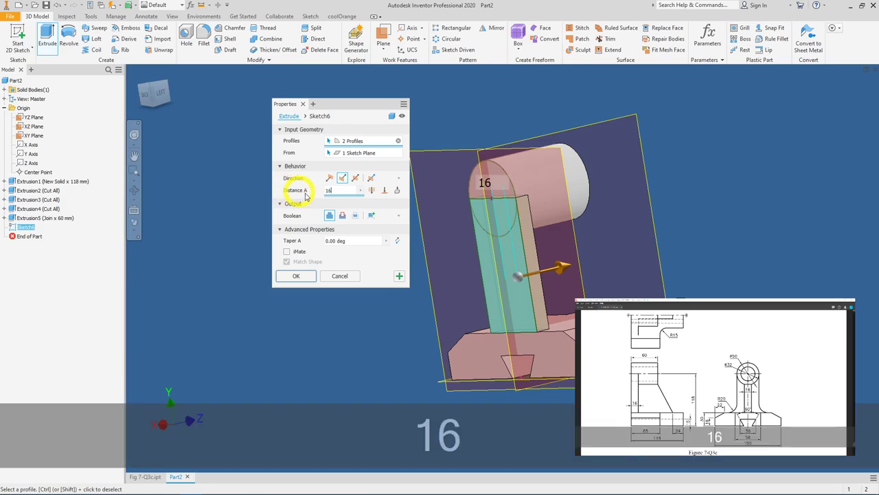
left_click(297, 276)
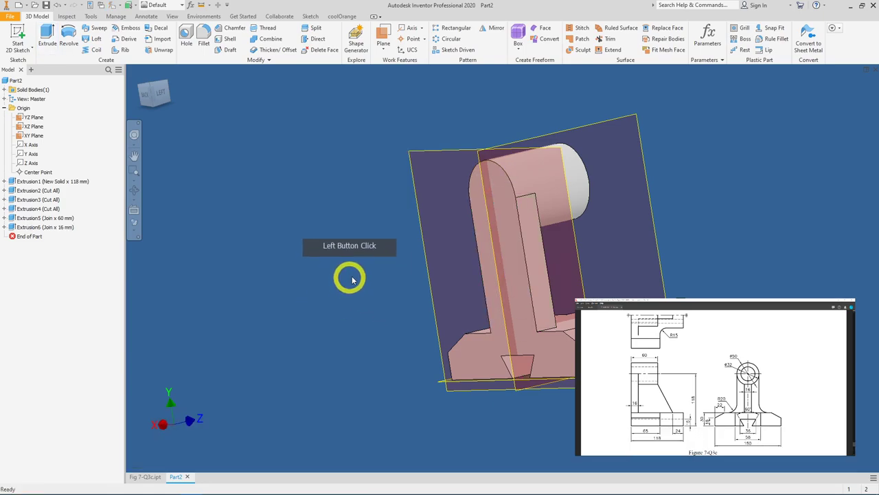
- View the upright from the front, then switch to the PDF drawing in Adobe Acrobat and examine where the 16 mm rib meets the boss
middle_click_drag(470, 261, 416, 272, "shift")
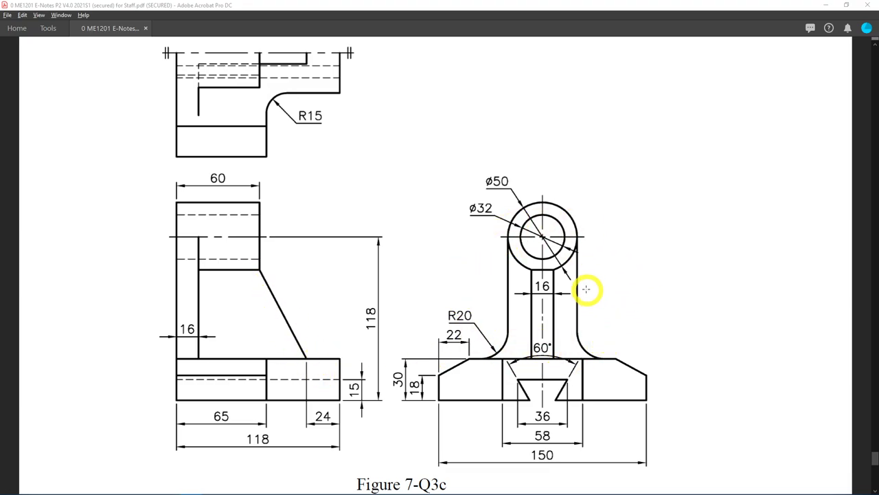
left_click(559, 276)
left_click(577, 279)
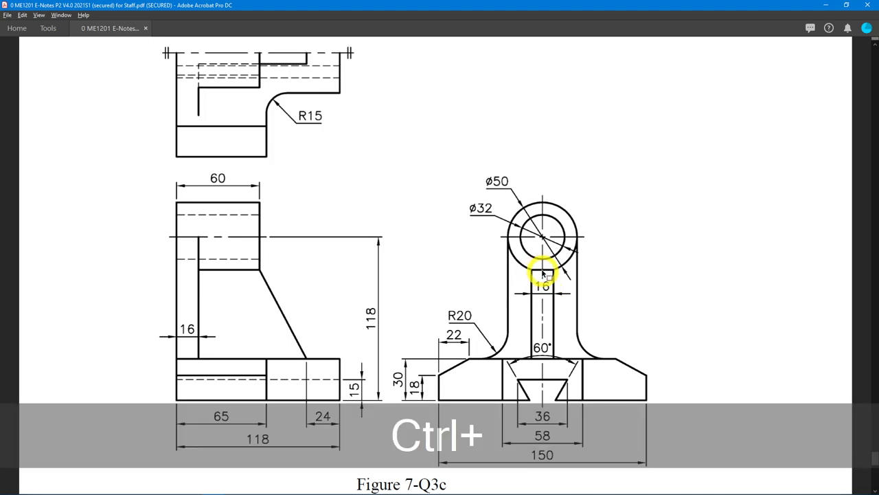
scroll(546, 273, "up", 5, "ctrl")
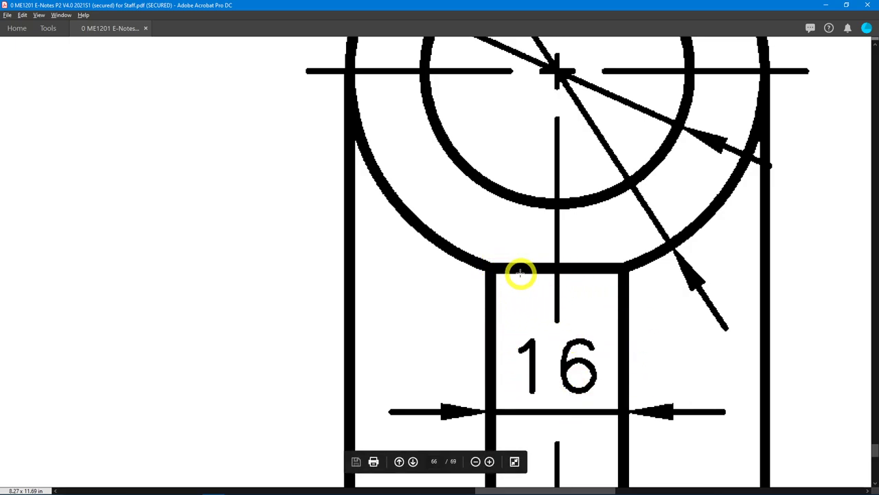
scroll(534, 275, "down", 5, "ctrl")
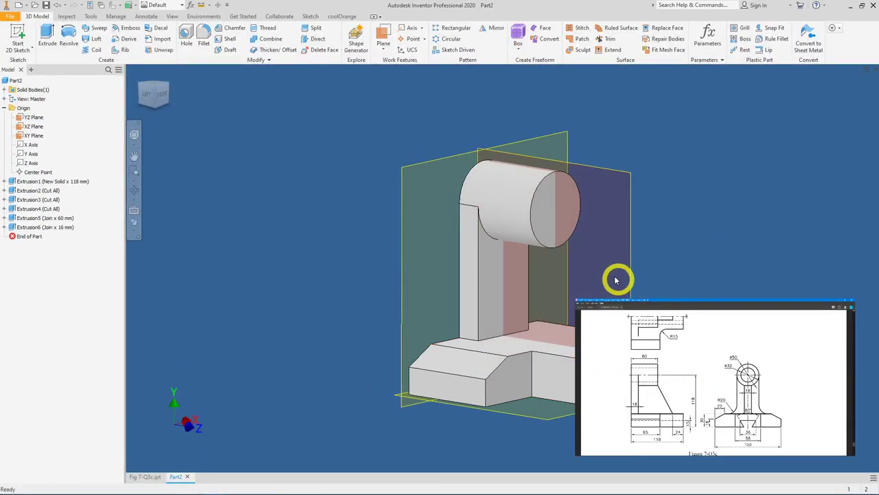
- Start a sketch on the boss's front face and draw a horizontal chord about 23 mm long across the lower part of the circle
left_click(555, 241)
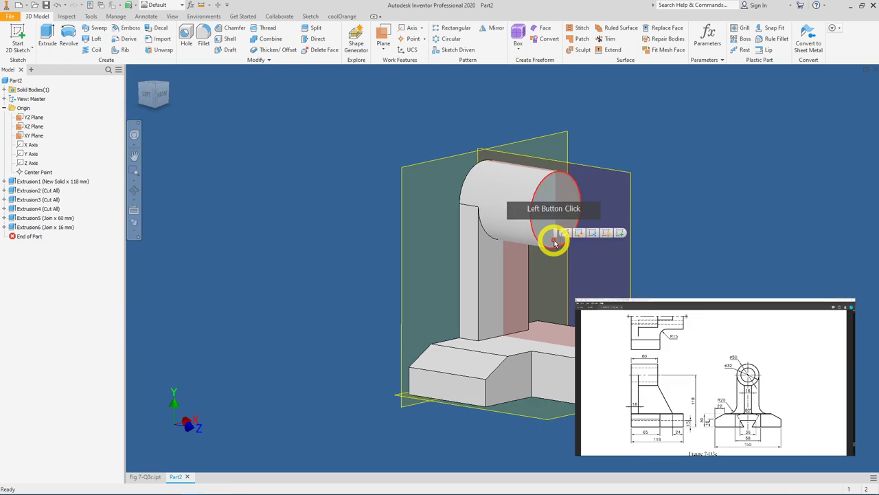
left_click(623, 234)
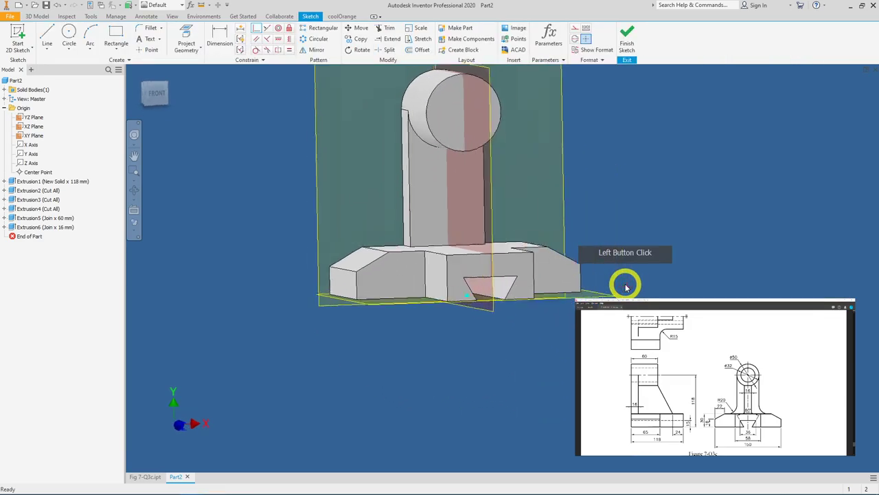
scroll(510, 254, "up", 2)
middle_click_drag(511, 255, 543, 300)
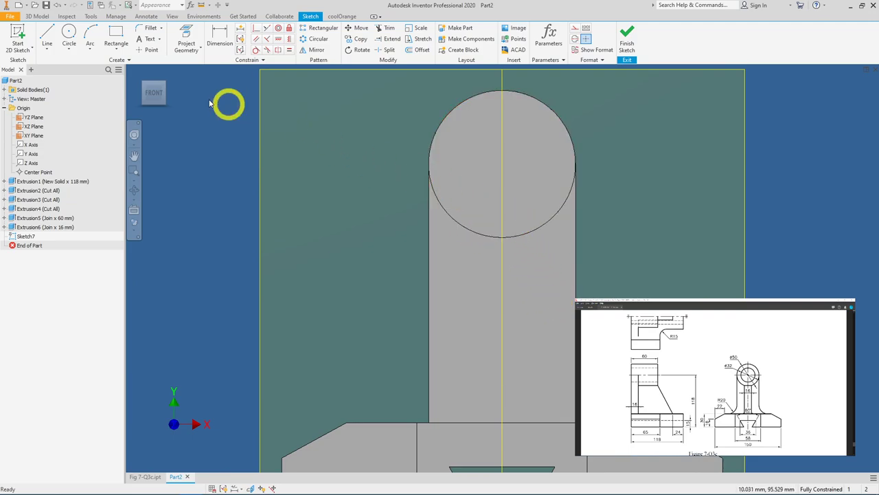
left_click(48, 31)
left_click(502, 163)
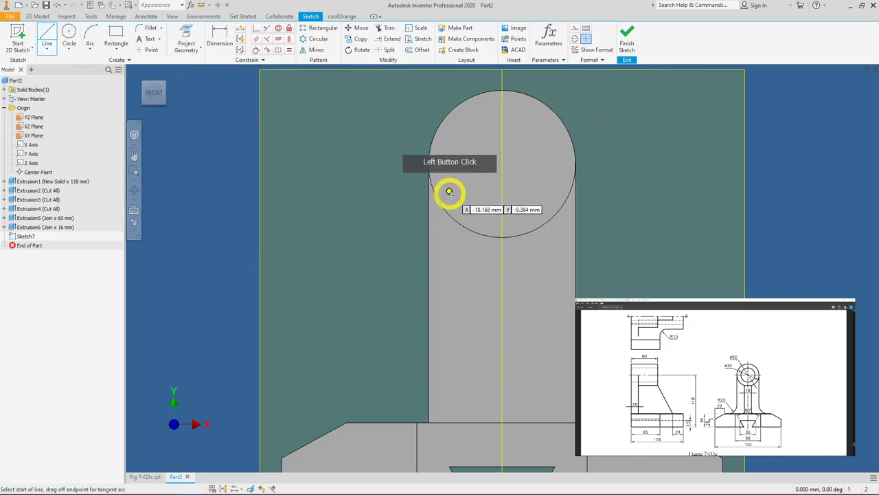
left_click(468, 228)
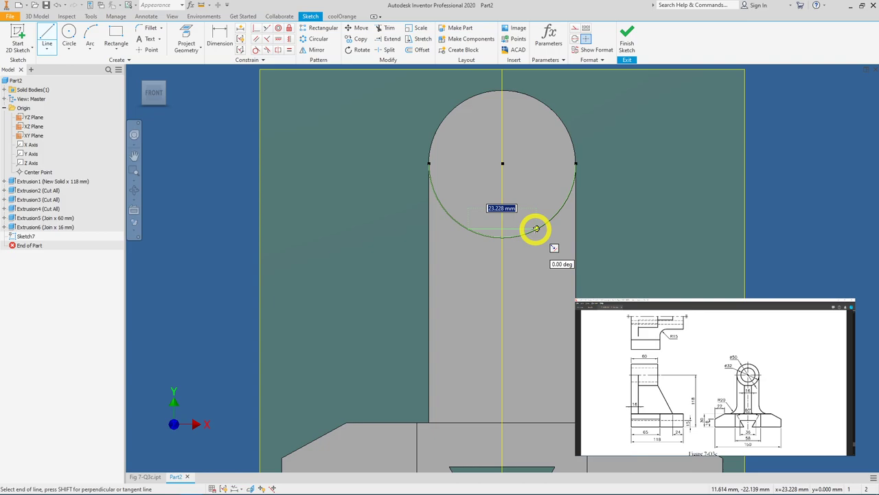
left_click(537, 228)
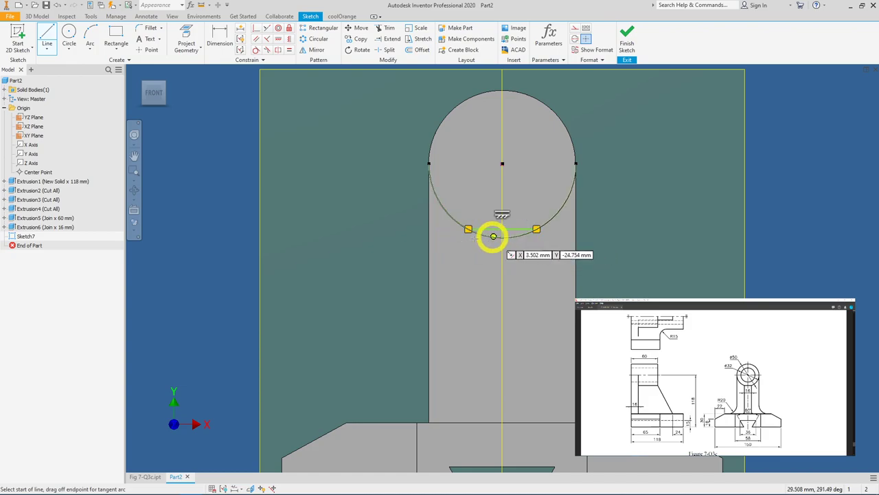
- Dimension the chord's length to 16 mm and finish the sketch
left_click(230, 45)
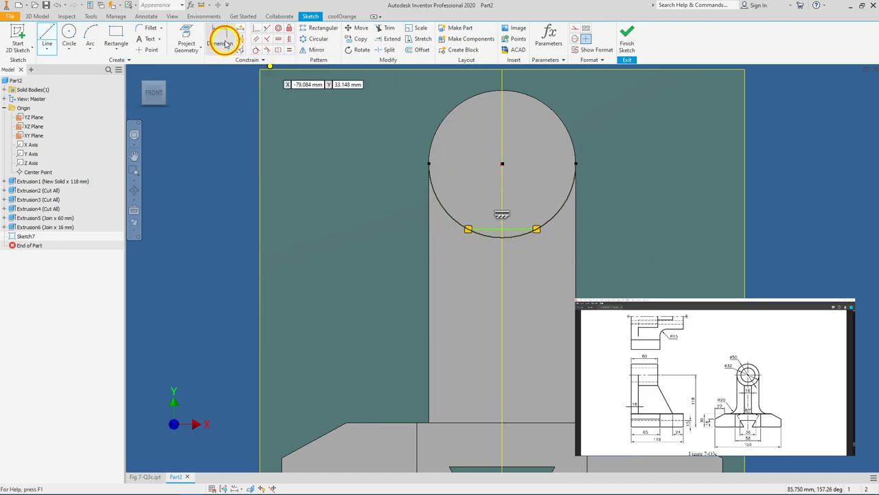
left_click(531, 345)
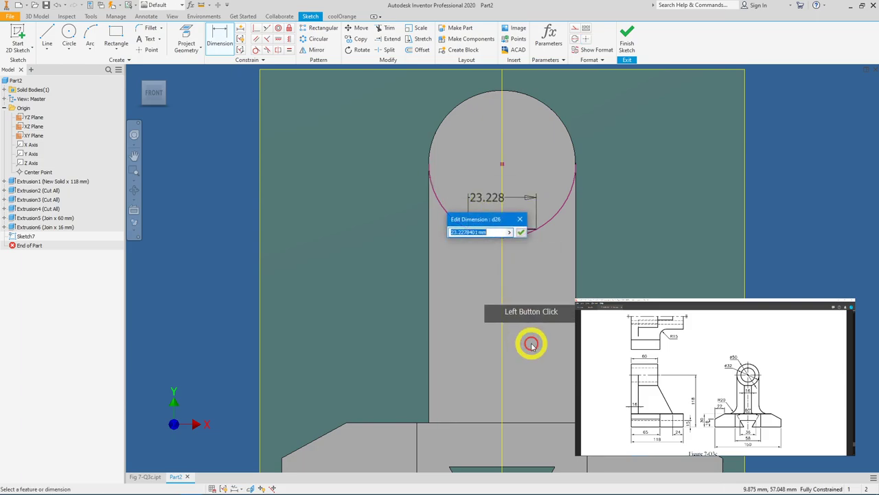
type("16")
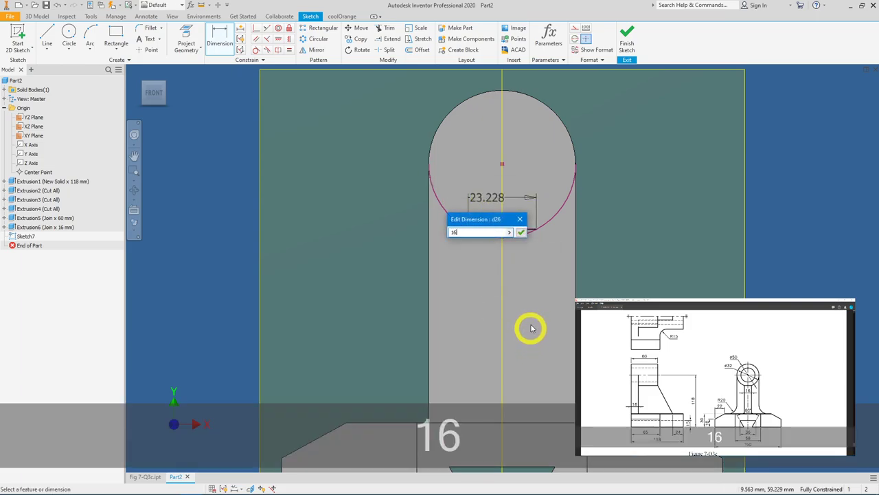
left_click(521, 233)
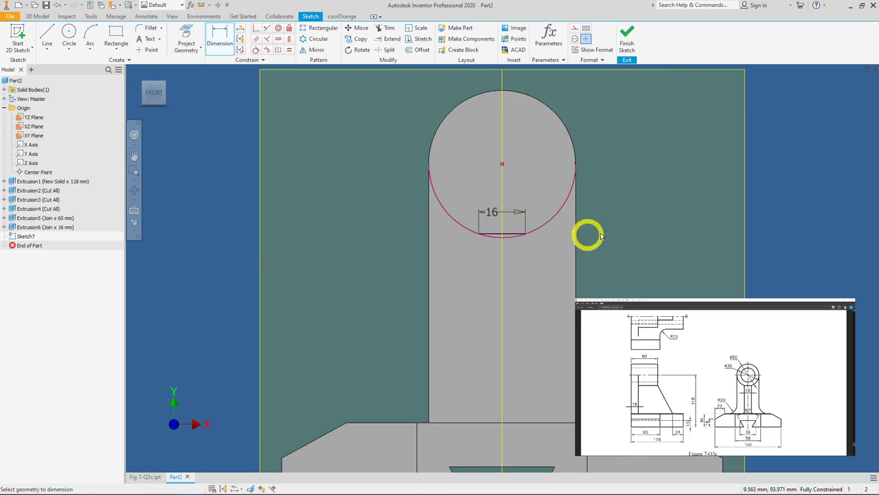
left_click(631, 39)
- Extrude the small segment below the chord as a 10 mm cut into the underside of the boss
left_click(48, 35)
scroll(559, 274, "up", 5)
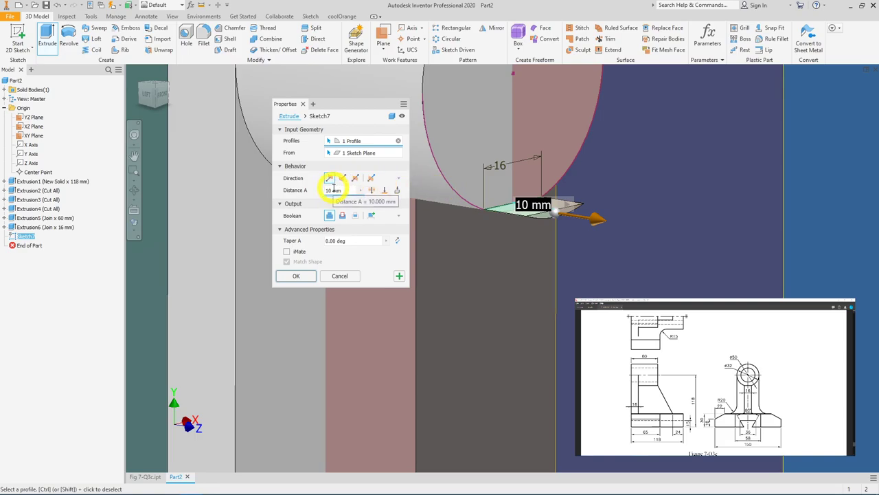
middle_click_drag(520, 261, 670, 294)
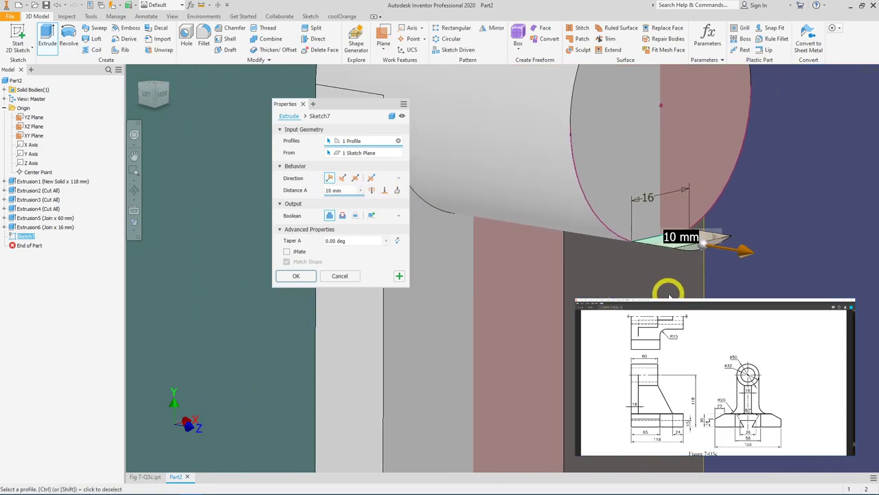
left_click(341, 217)
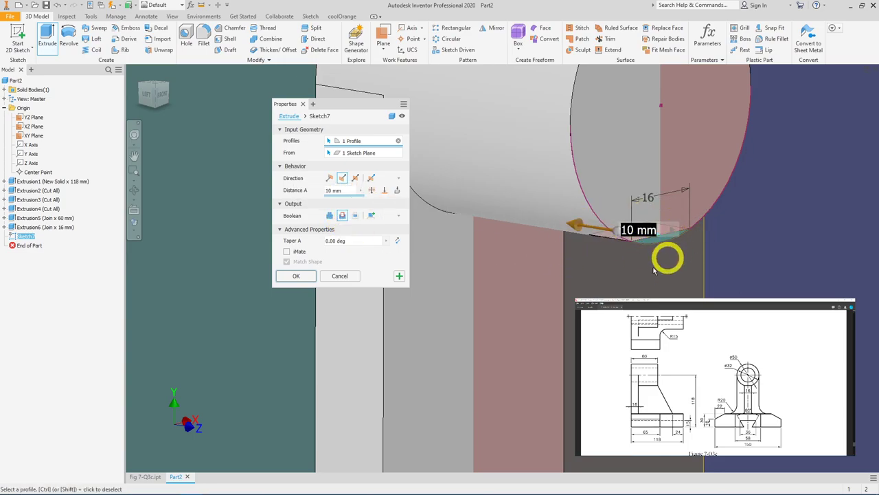
left_click(296, 276)
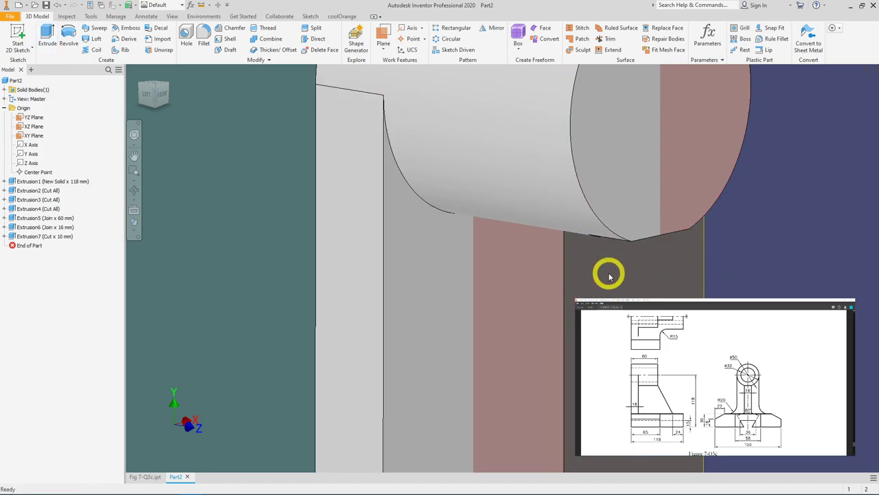
- Start a sketch on the YZ plane and draw a slanted line about 71 mm long from the boss's lower front corner to the base's top edge
middle_click_drag(607, 282, 677, 292, "shift")
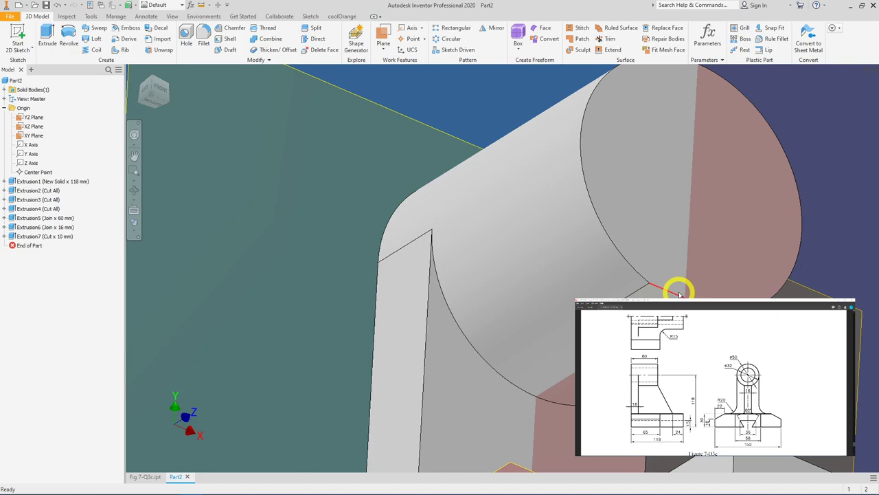
scroll(617, 295, "down", 5)
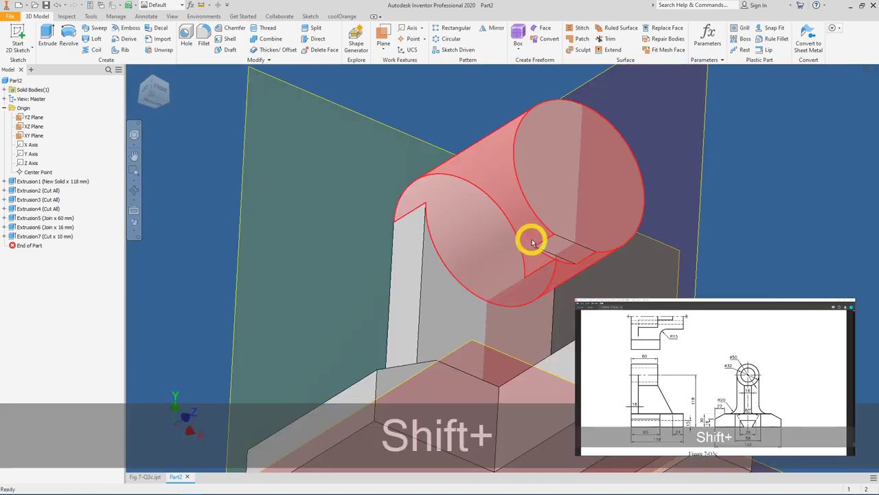
middle_click_drag(530, 236, 547, 255, "shift")
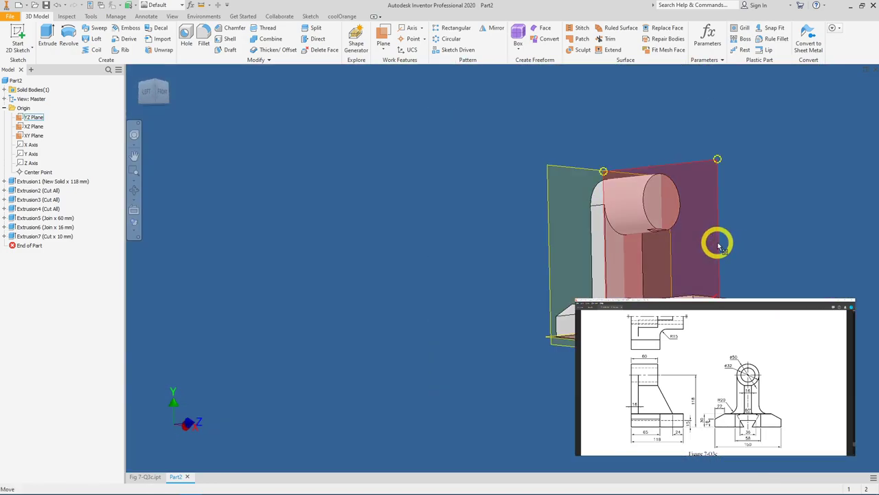
left_click(718, 240)
left_click(728, 239)
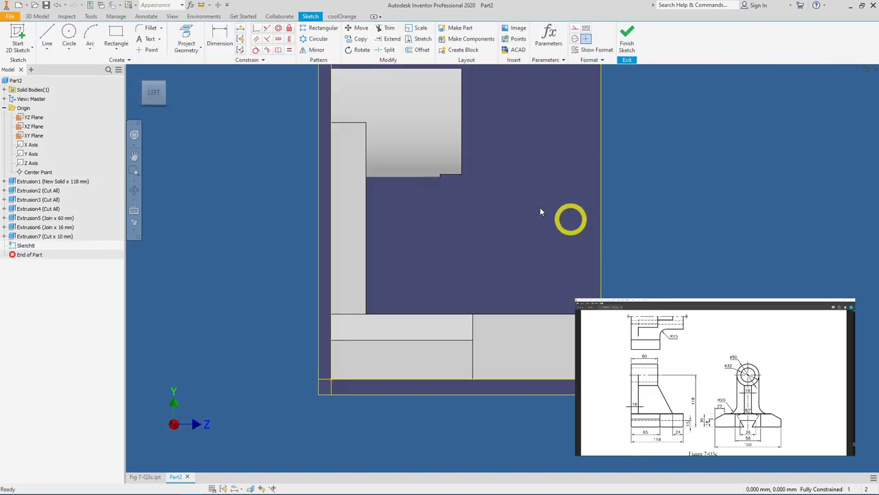
left_click(45, 36)
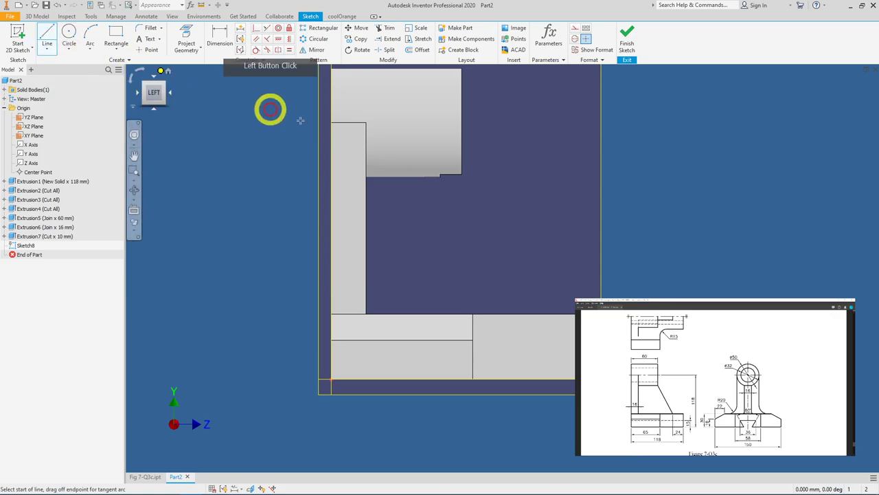
left_click(462, 173)
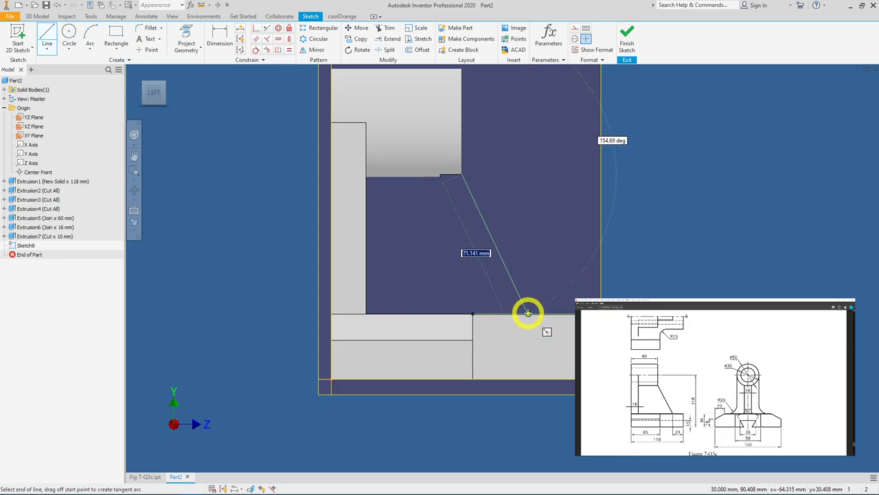
left_click(528, 313)
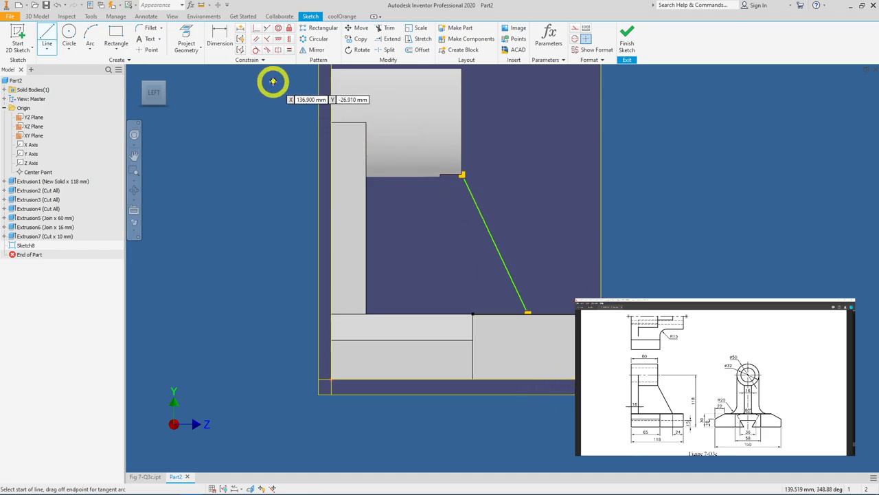
- Dimension the horizontal distance from the slanted line's lower endpoint to the front end of the base as 24 mm
left_click(218, 48)
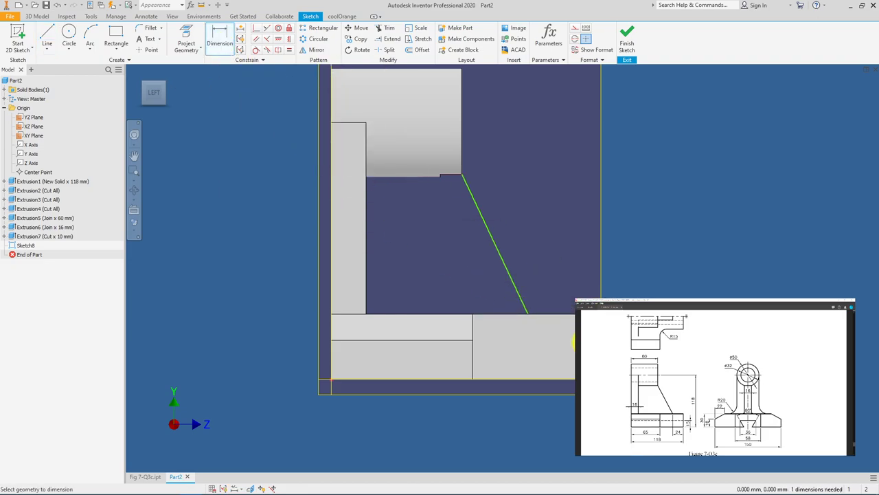
left_click(528, 316)
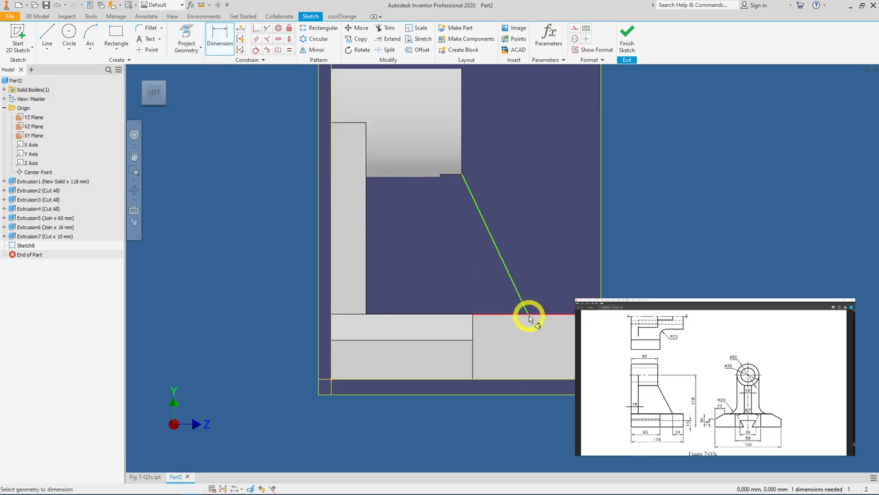
right_click(528, 316)
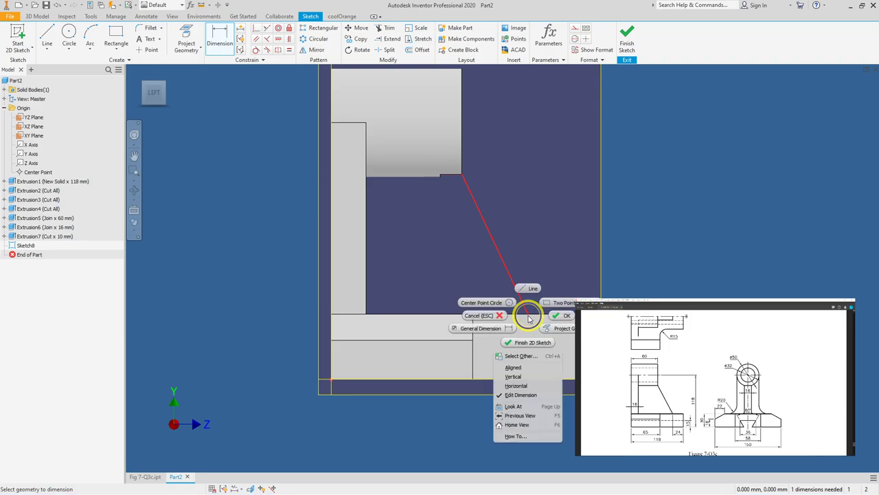
left_click(524, 357)
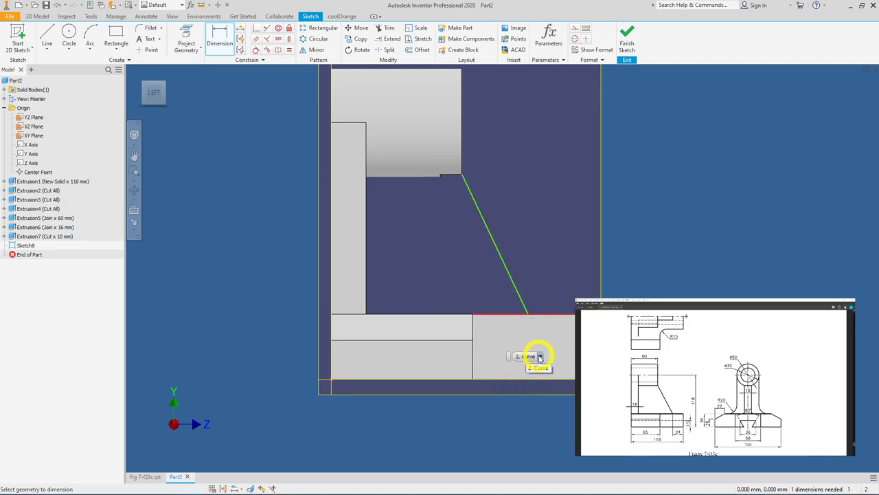
left_click(540, 358)
left_click(535, 383)
left_click(553, 345)
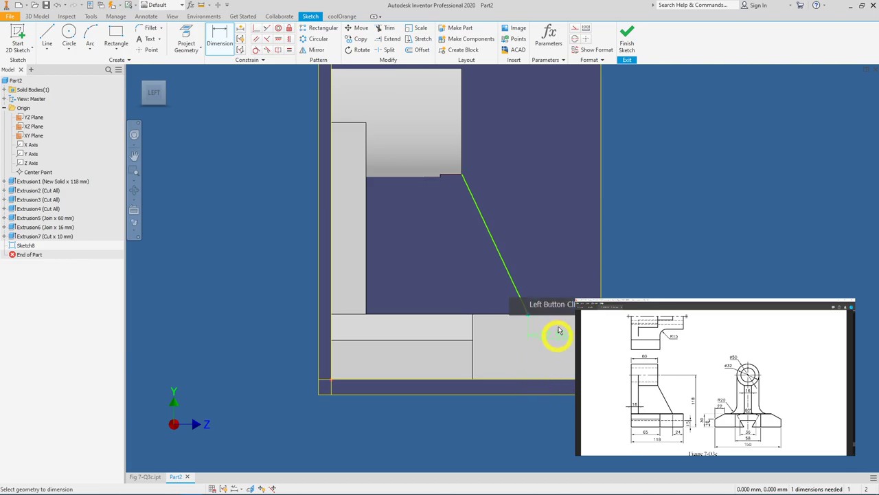
left_click(556, 295)
left_click(557, 295)
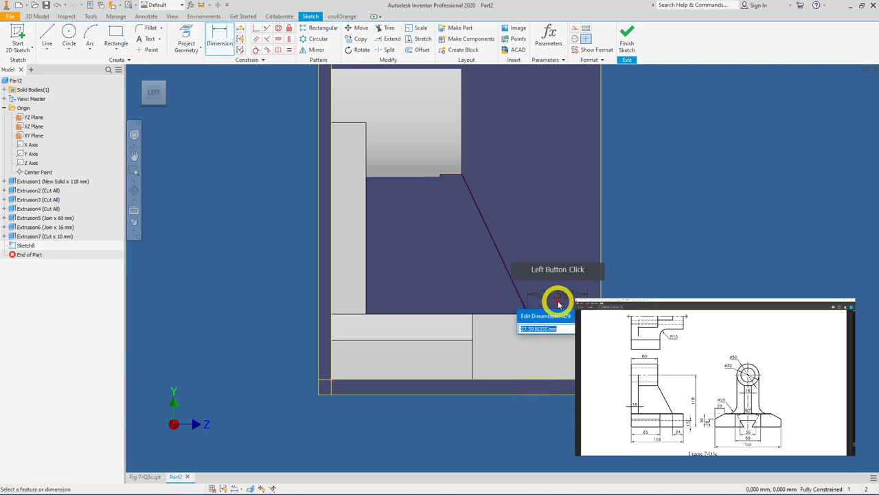
type("24")
left_click(588, 295)
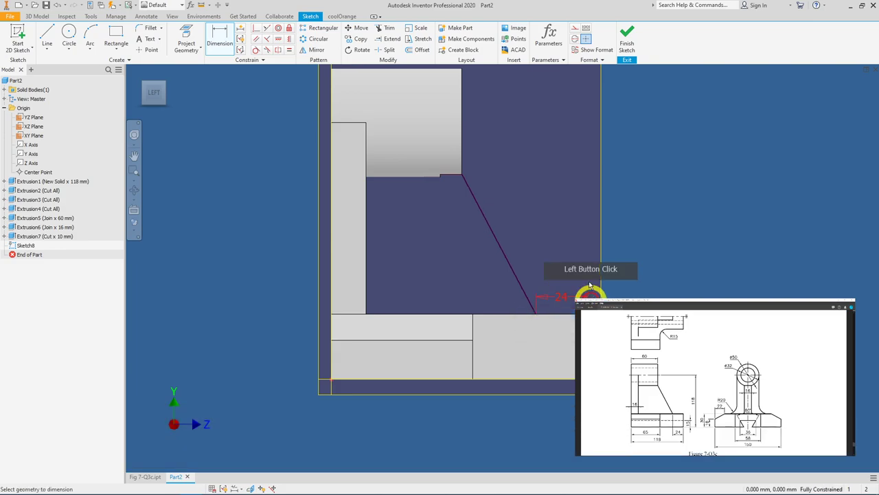
- View the rib sketch from the left with the model sliced at the sketch plane
middle_click_drag(571, 182, 529, 186, "shift")
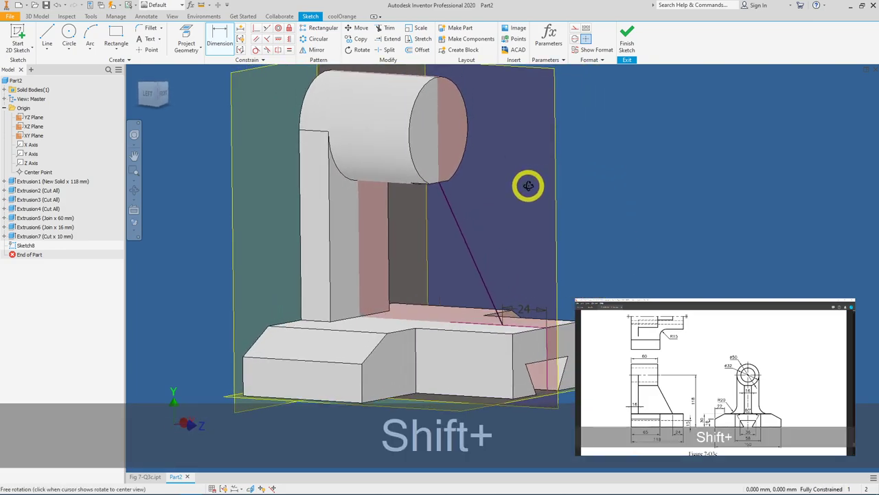
left_click(145, 94)
key("F7")
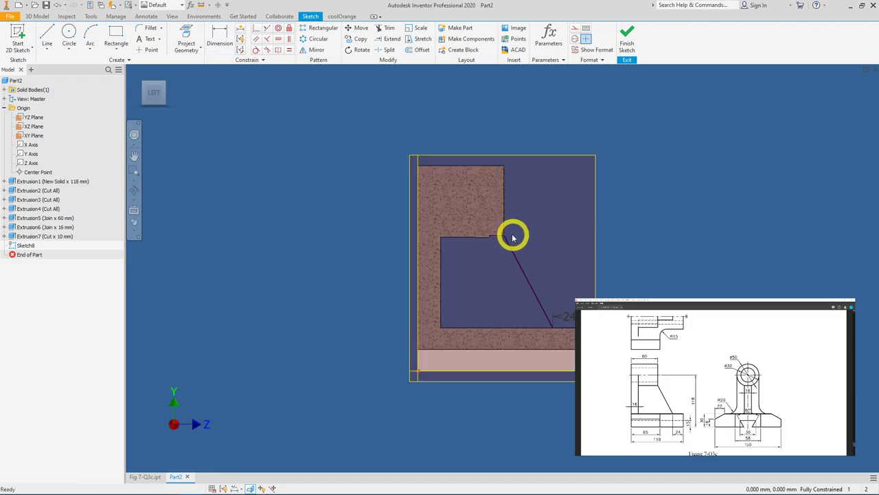
- Convert the projected edges in the rib sketch to construction geometry and finish the sketch
mouse_move(495, 136)
left_mouse_down()
mouse_move(455, 265)
mouse_move(388, 371)
left_mouse_up()
left_click(532, 365, "shift")
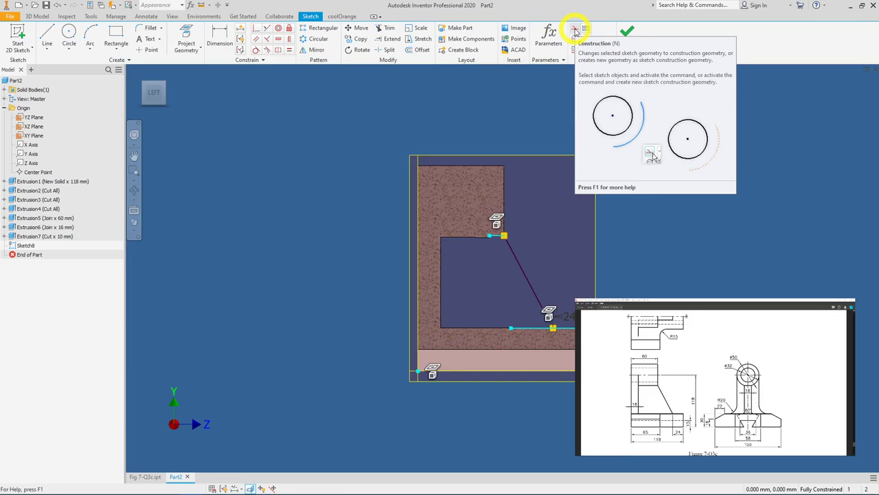
right_click(530, 144)
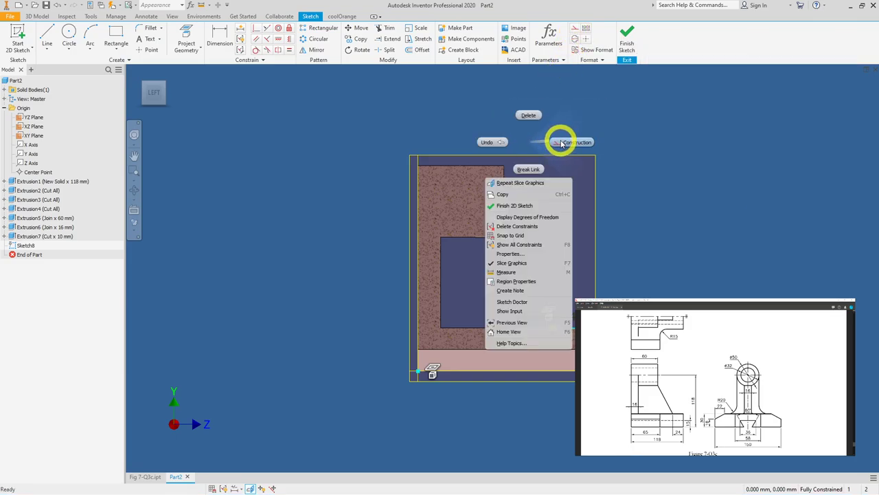
left_click(561, 143)
left_click(624, 300)
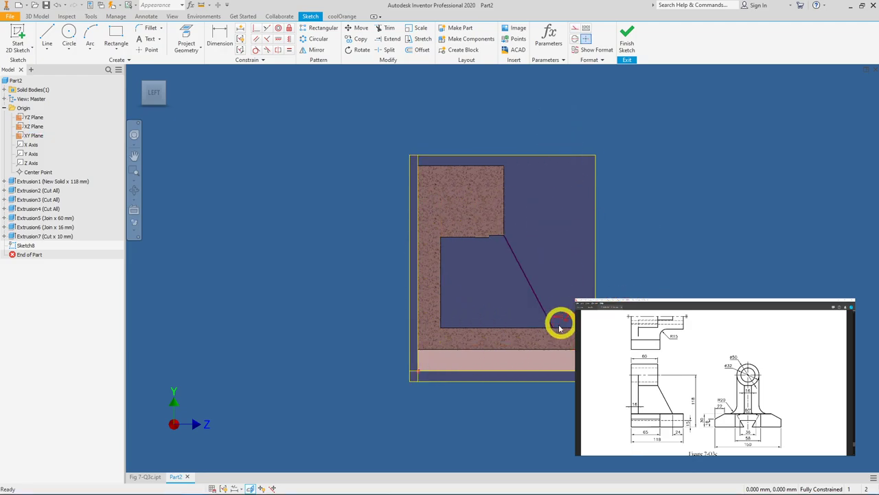
left_click(516, 253)
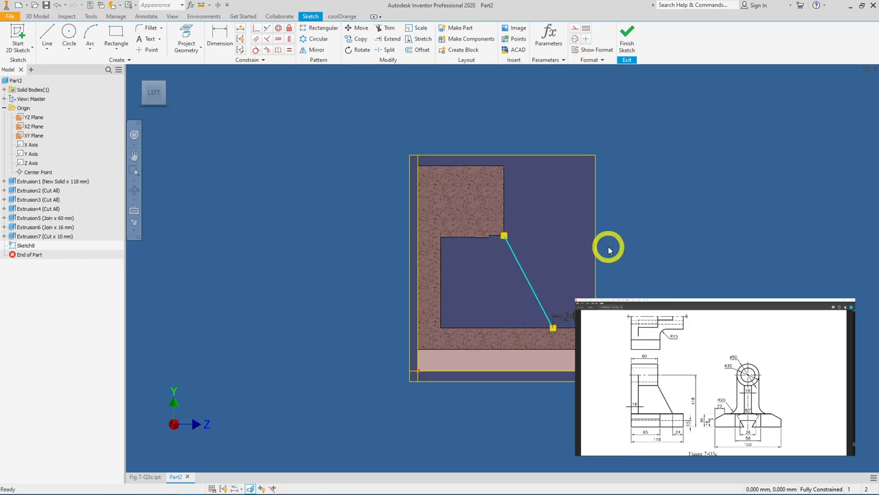
left_click(626, 37)
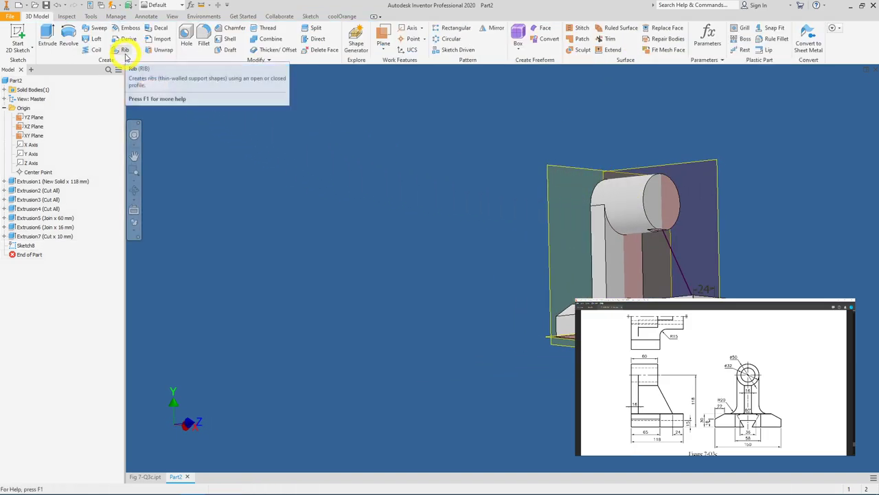
- Create a rib parallel to the sketch plane from the slanted line, 16 mm thick and centred on the sketch
left_click(124, 51)
left_click(483, 232)
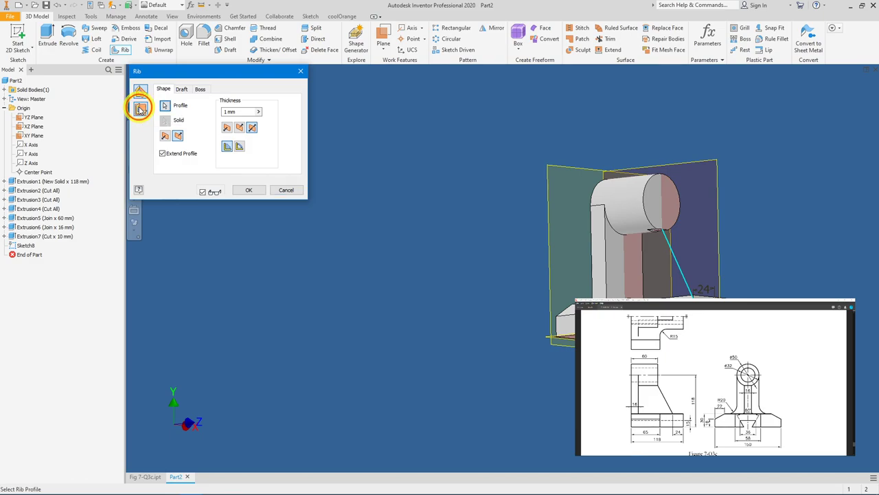
left_click(140, 108)
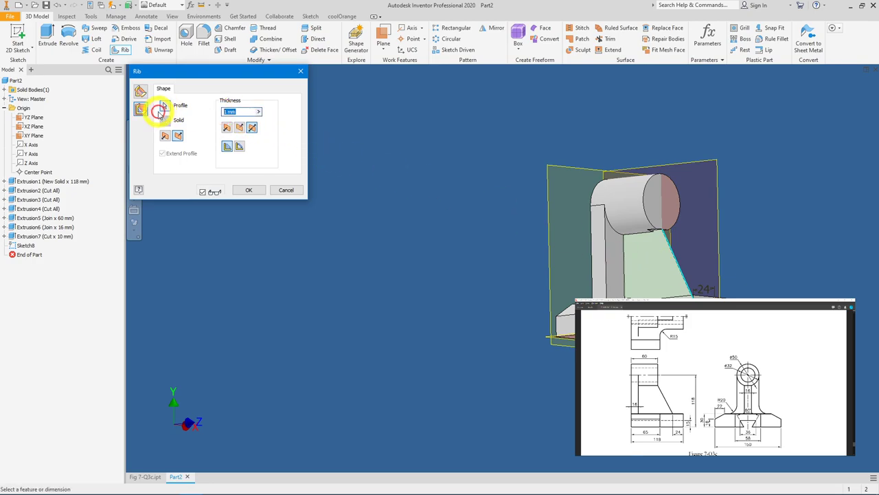
left_click(160, 112)
type("16")
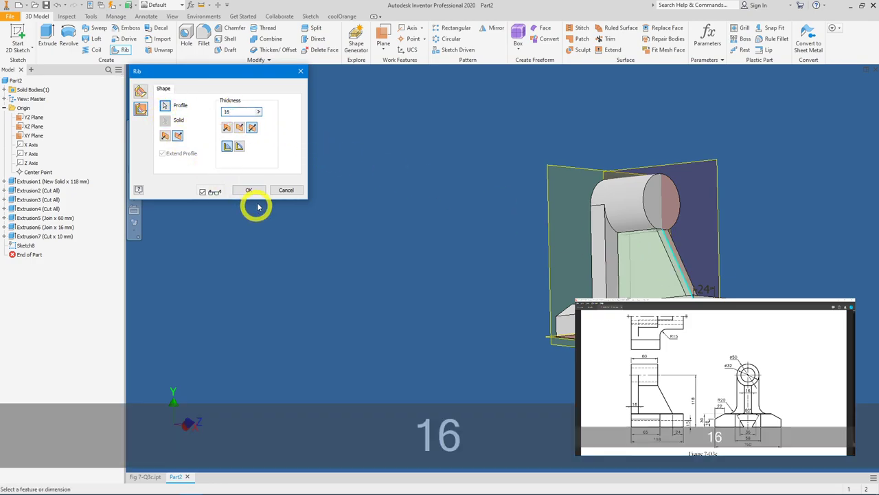
left_click(248, 190)
- Measure the rib's width along its top edge below the boss in the front view
middle_click_drag(460, 298, 231, 106, "shift")
left_click(159, 96)
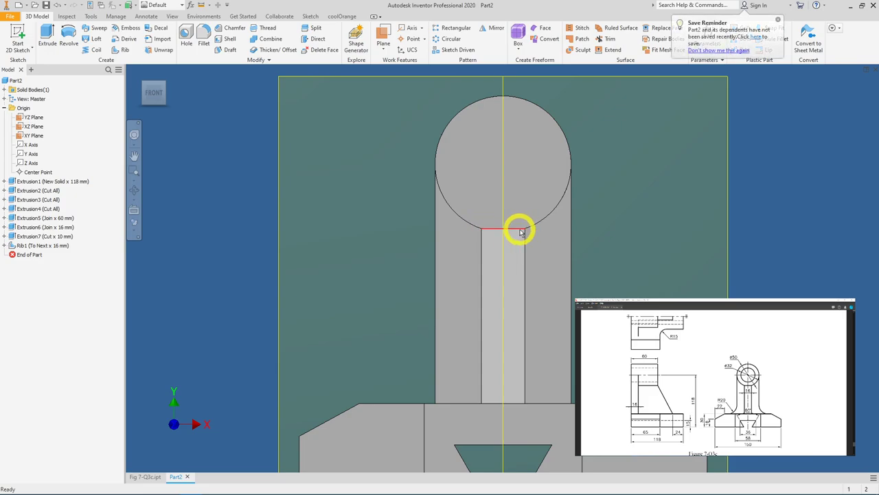
key("m")
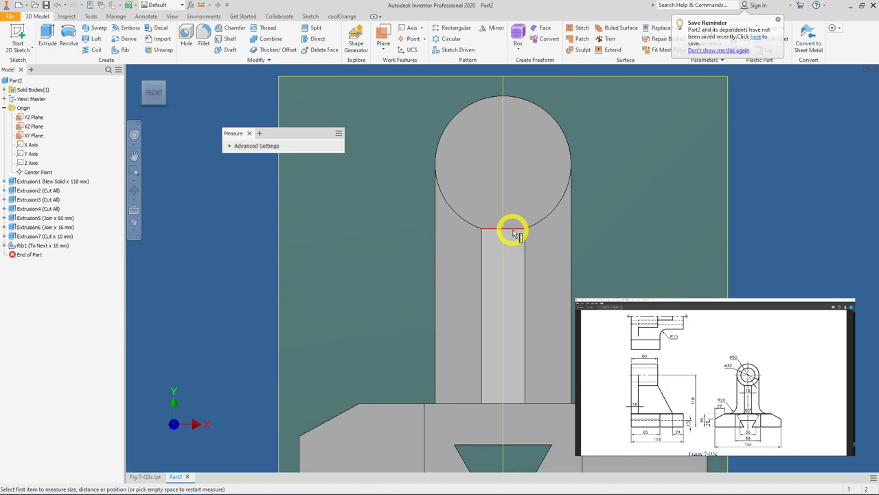
left_click(514, 230)
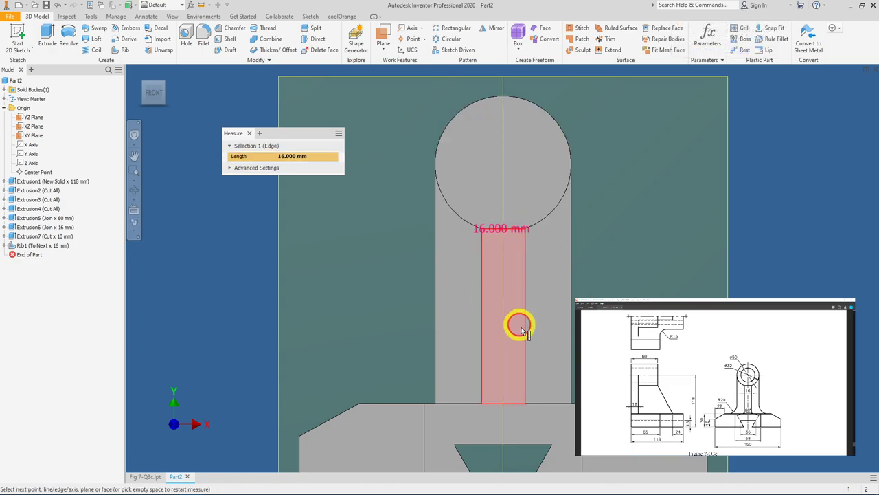
scroll(501, 229, "up", 3)
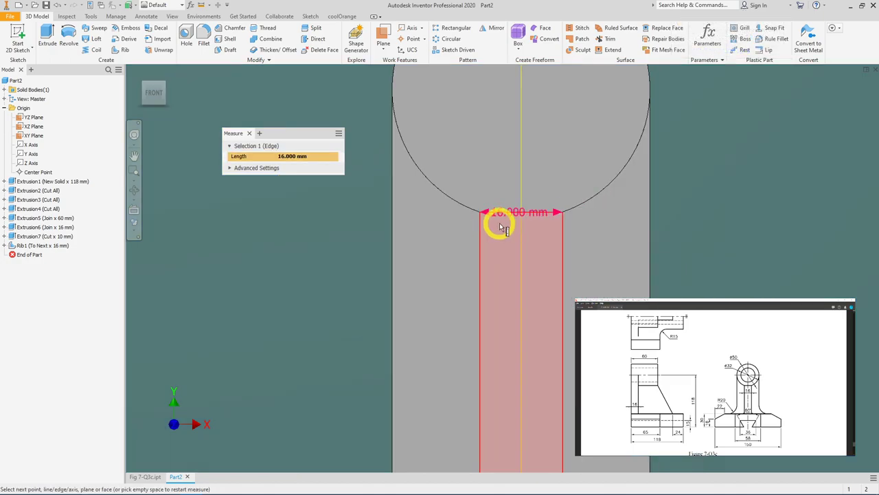
right_click(661, 180)
left_click(690, 191)
- Cut a 32 mm diameter through-all hole in the boss's front face, concentric with the boss
mouse_move(690, 193)
middle_mouse_down("shift")
mouse_move(677, 204)
mouse_move(685, 212)
mouse_move(680, 199)
middle_mouse_up("shift")
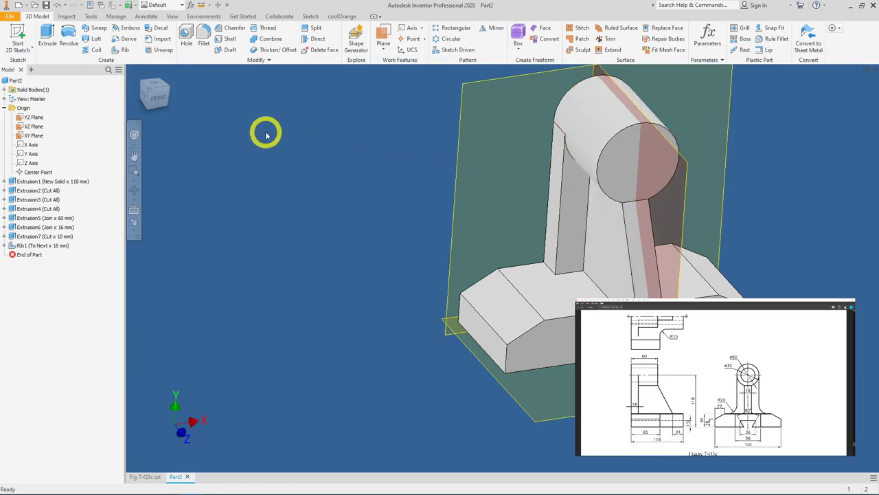
left_click(187, 47)
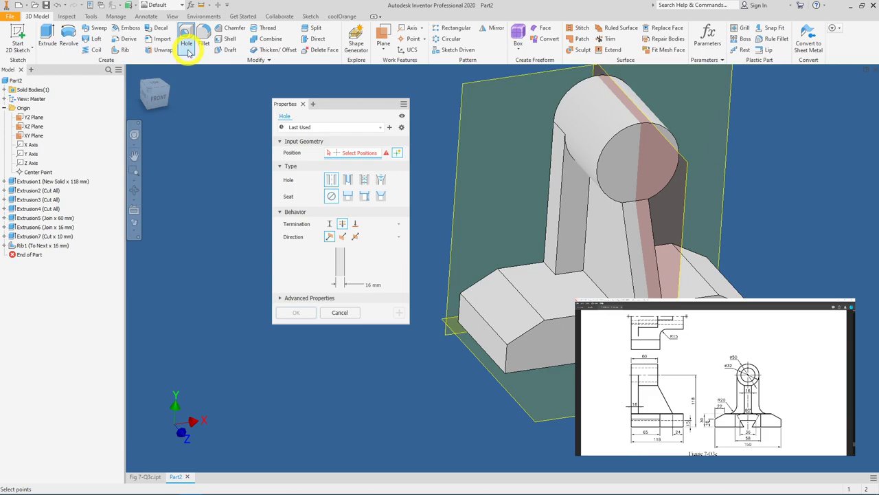
left_click(629, 163)
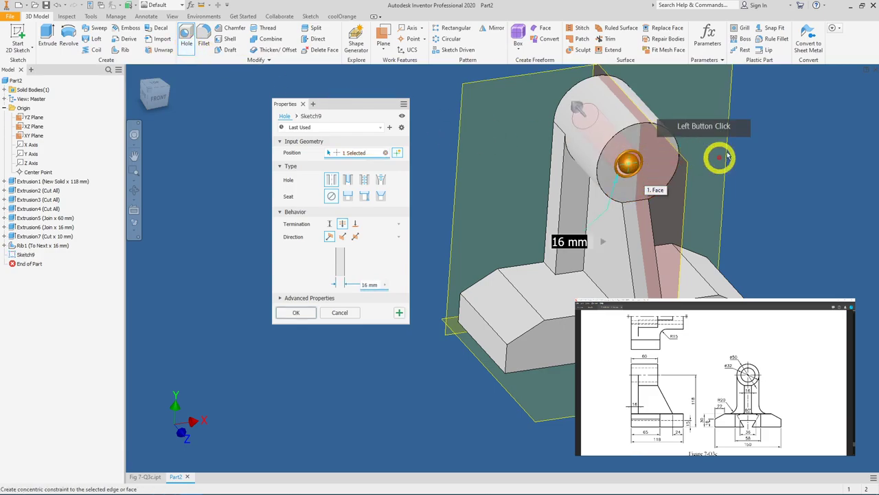
left_click(592, 98)
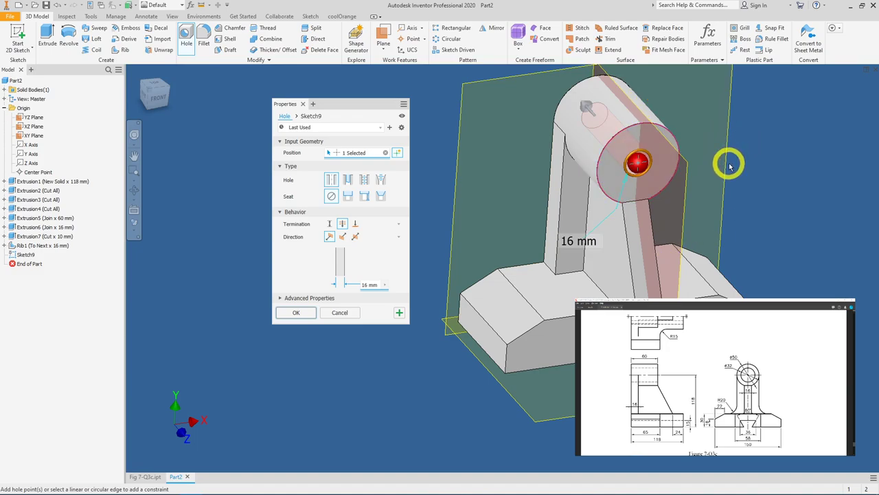
double_click(368, 284)
type("32")
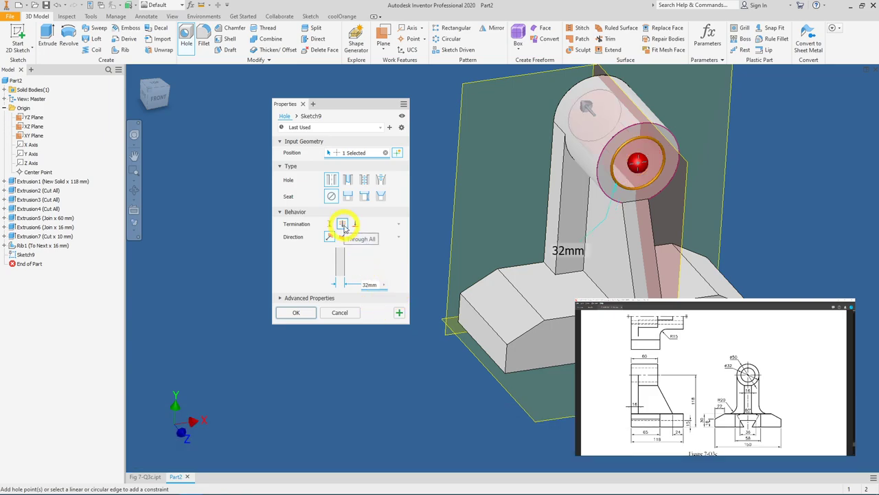
left_click(342, 225)
left_click(296, 313)
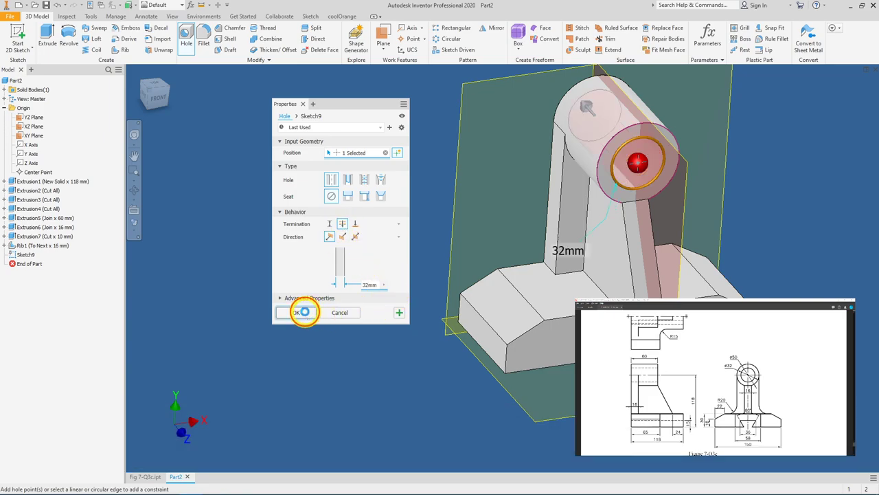
middle_click_drag(356, 232, 386, 244, "shift")
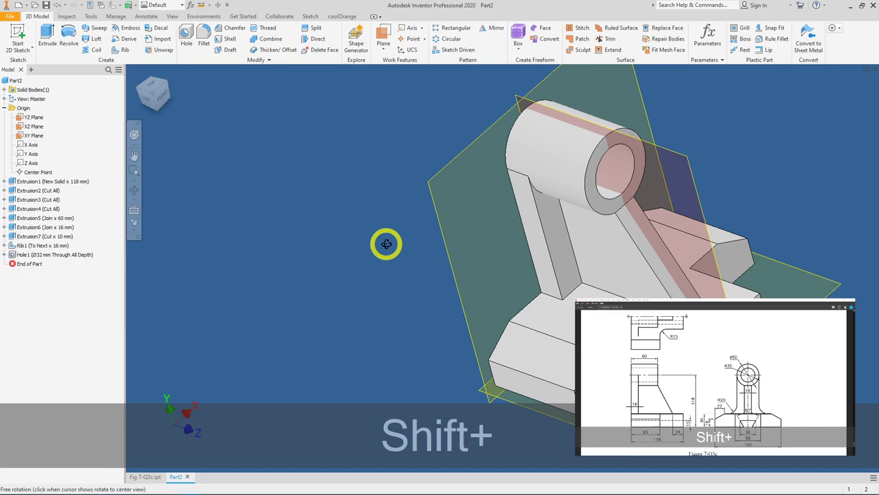
left_click(691, 278)
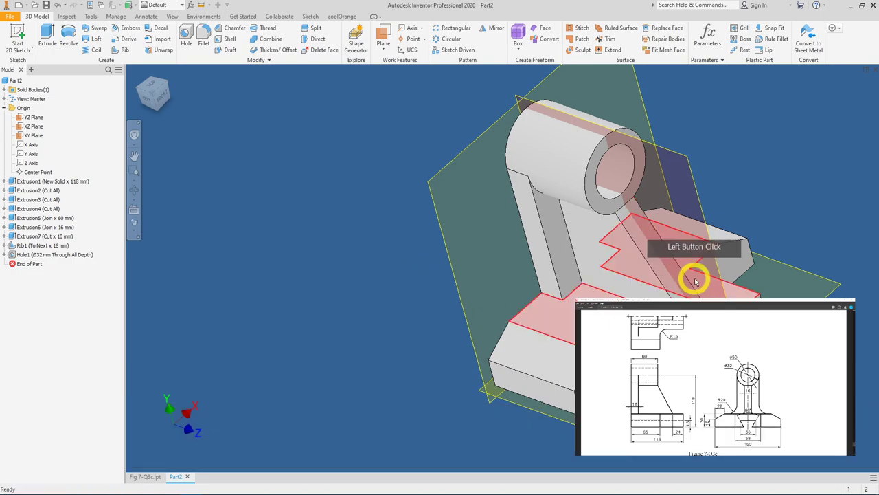
left_click(558, 299)
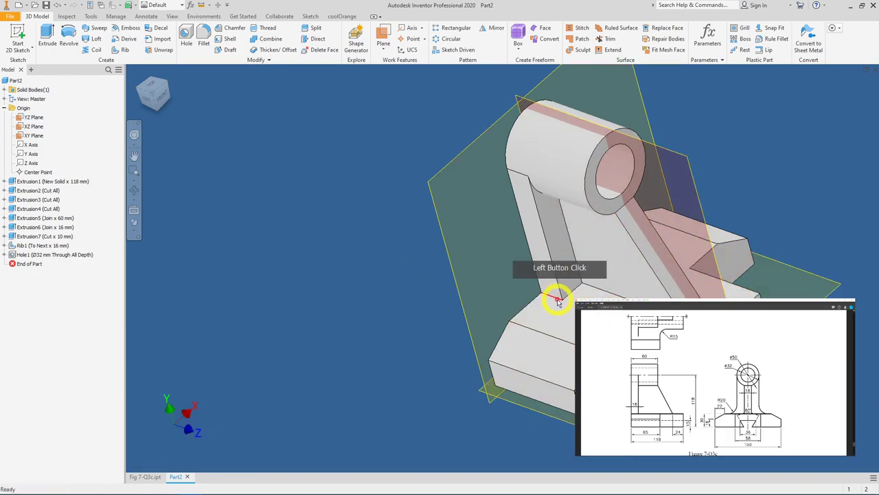
left_click_drag(588, 289, 752, 174, "shift")
left_click(641, 183)
left_click(272, 133)
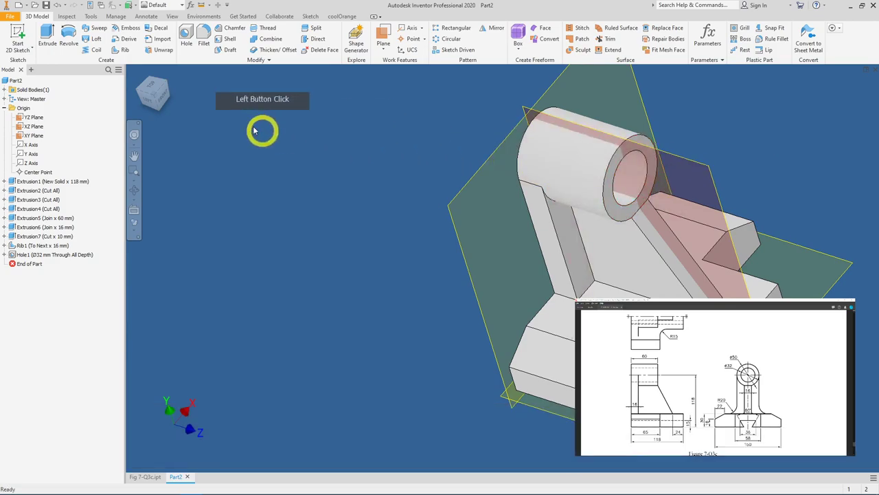
- Fillet the two vertical inside corner edges where the base narrows toward the front with a 15 mm radius
left_click(203, 43)
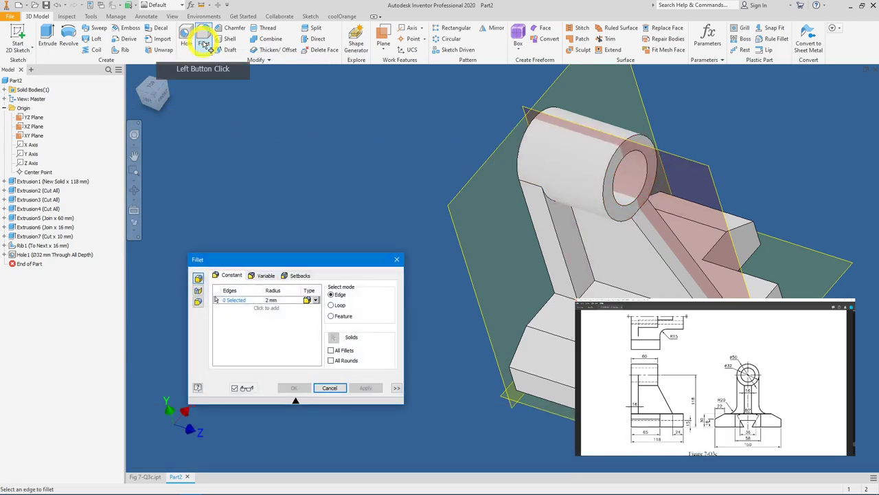
left_click(281, 299)
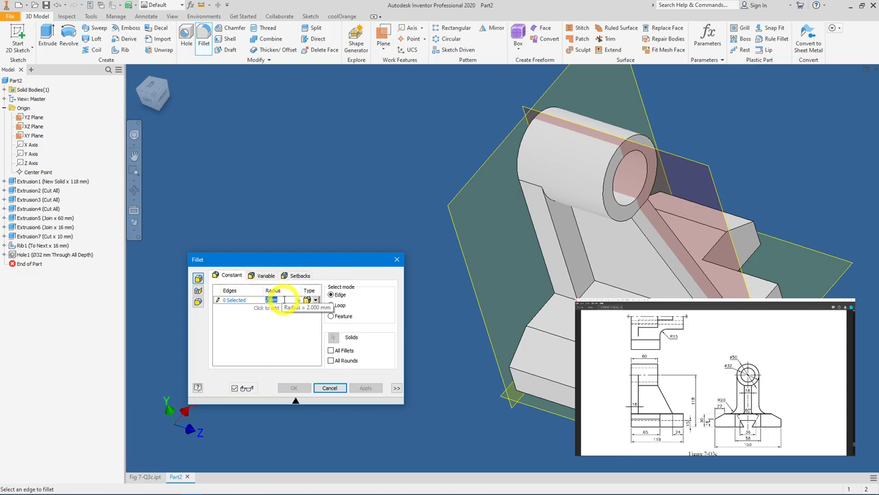
type("15")
key("Return")
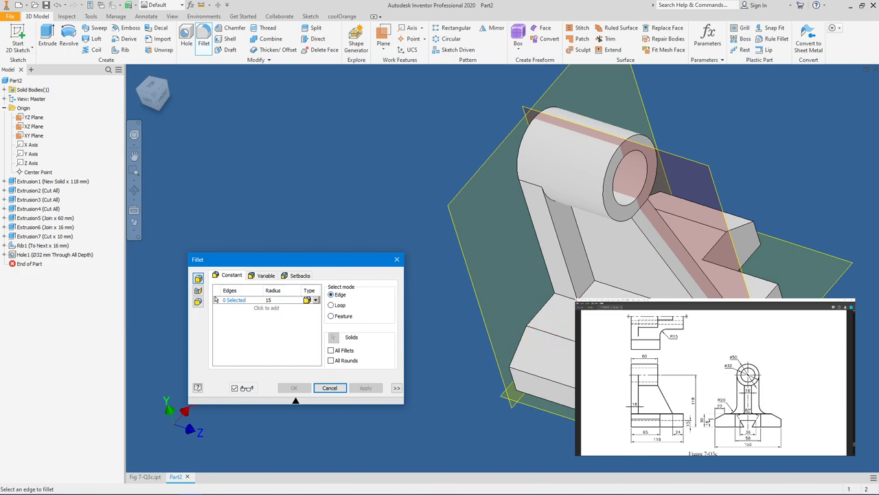
left_click(721, 279)
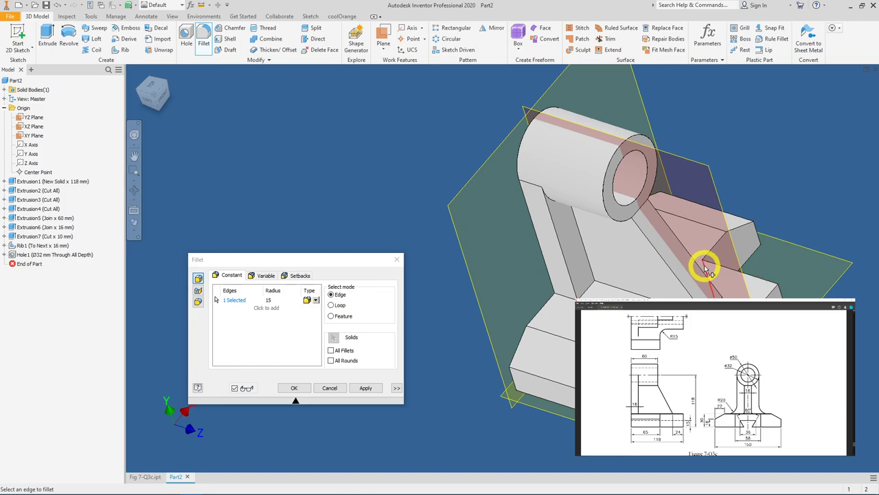
mouse_move(712, 267)
middle_mouse_down("shift")
mouse_move(666, 281)
mouse_move(712, 268)
middle_mouse_up("shift")
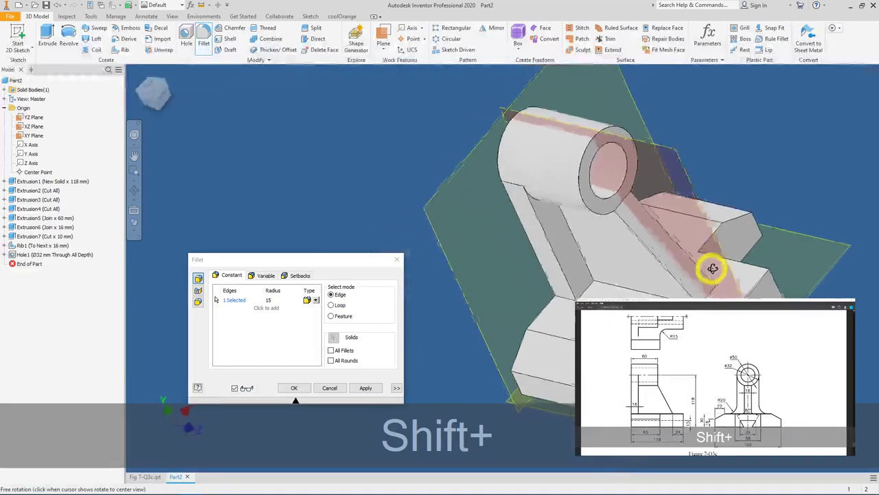
scroll(713, 269, "down", 5)
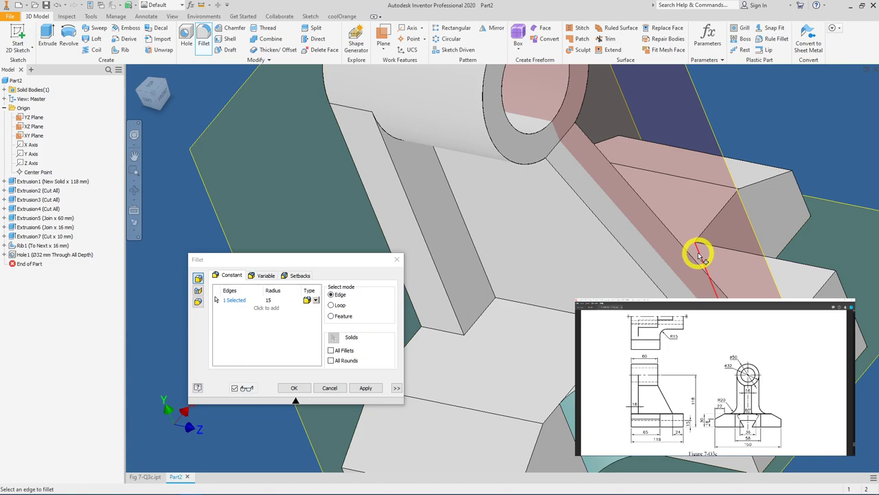
left_click(699, 255)
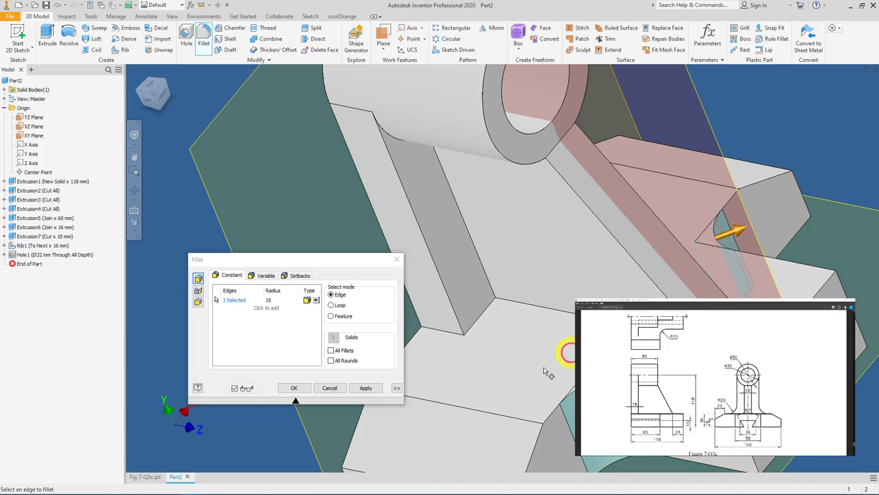
left_click(294, 387)
- Fillet the two edges where the upright plate's sides meet the base with a 20 mm radius and show the part in the home view
scroll(538, 297, "down", 5)
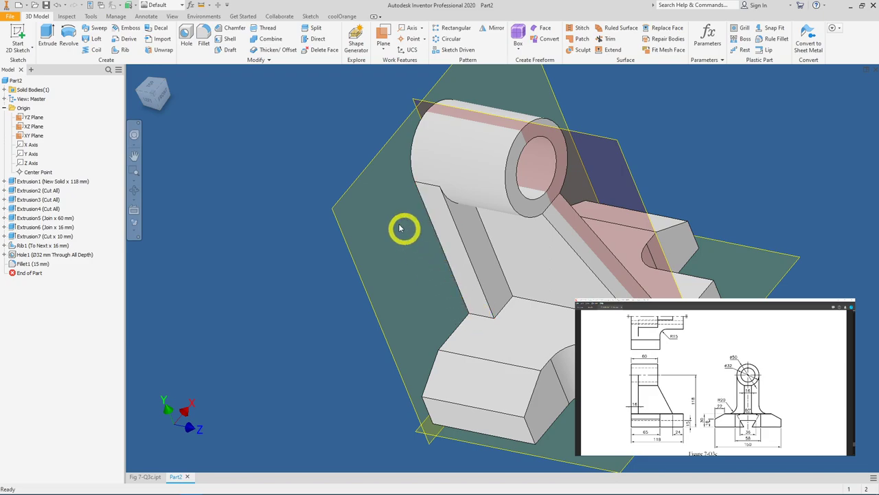
left_click(201, 42)
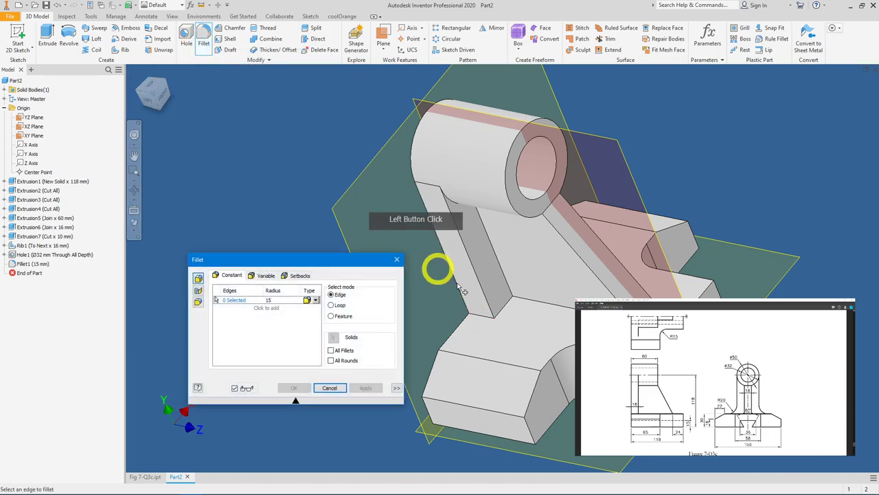
left_click(275, 300)
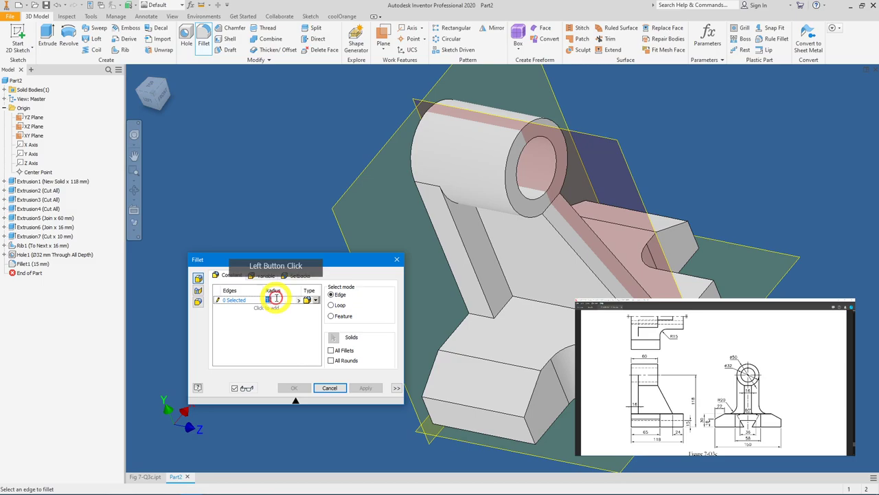
type("20")
key("Return")
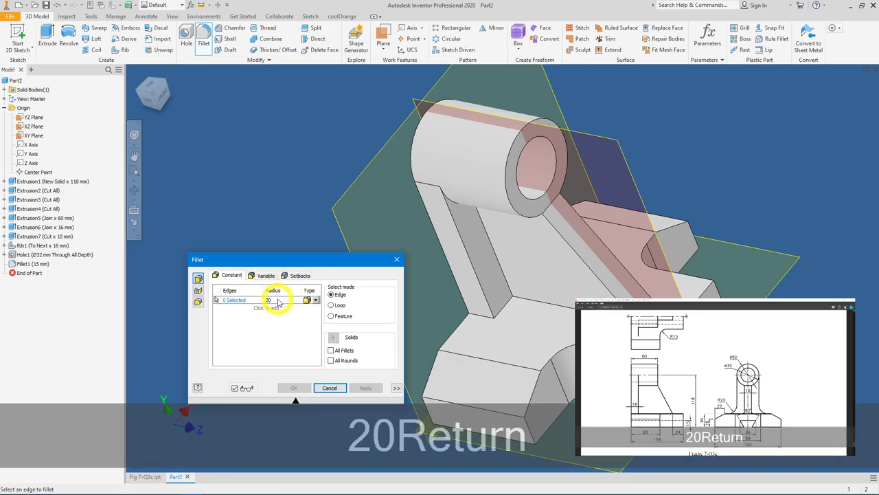
left_click(502, 304)
middle_click_drag(566, 232, 540, 264, "shift")
left_click(540, 258)
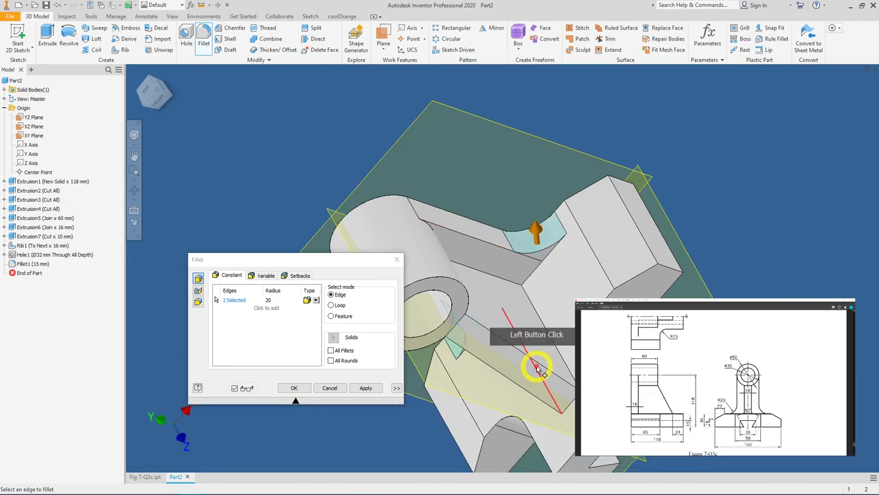
left_click(294, 387)
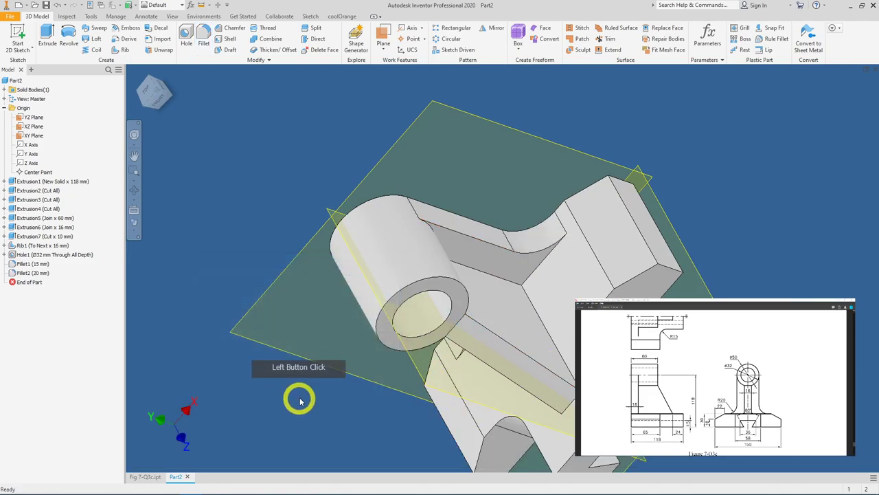
middle_click_drag(346, 361, 655, 294, "shift")
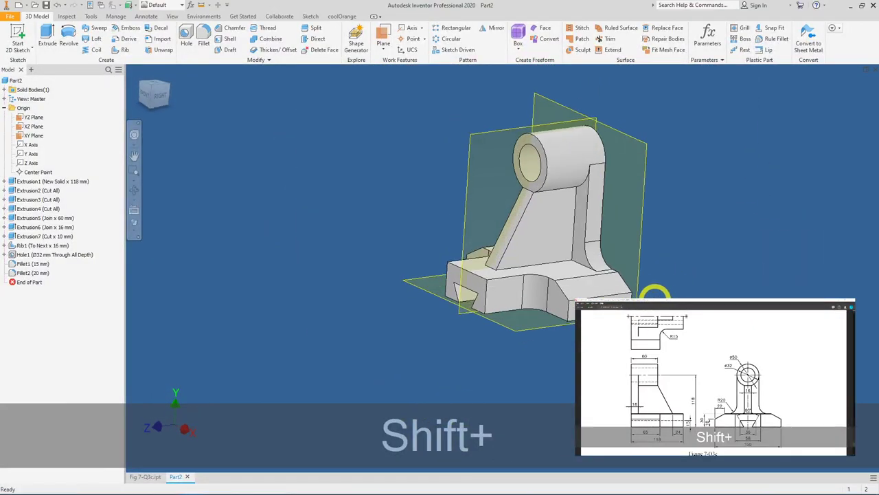
key("shift+F6")
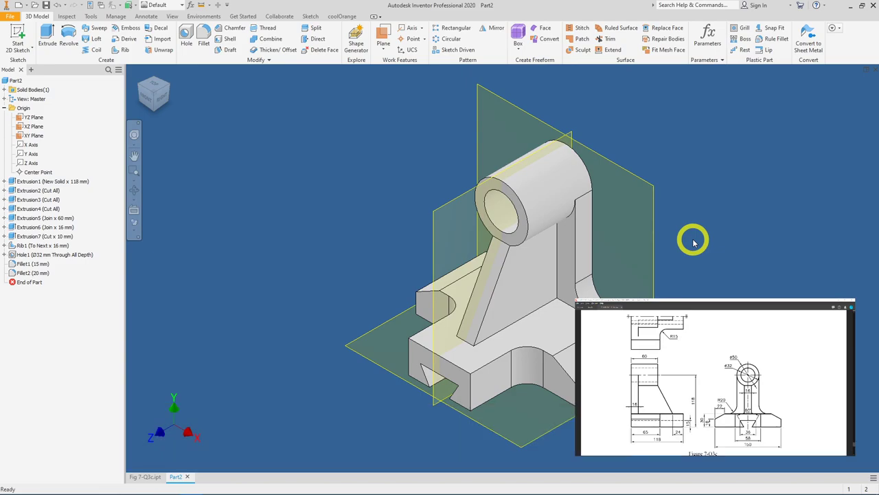